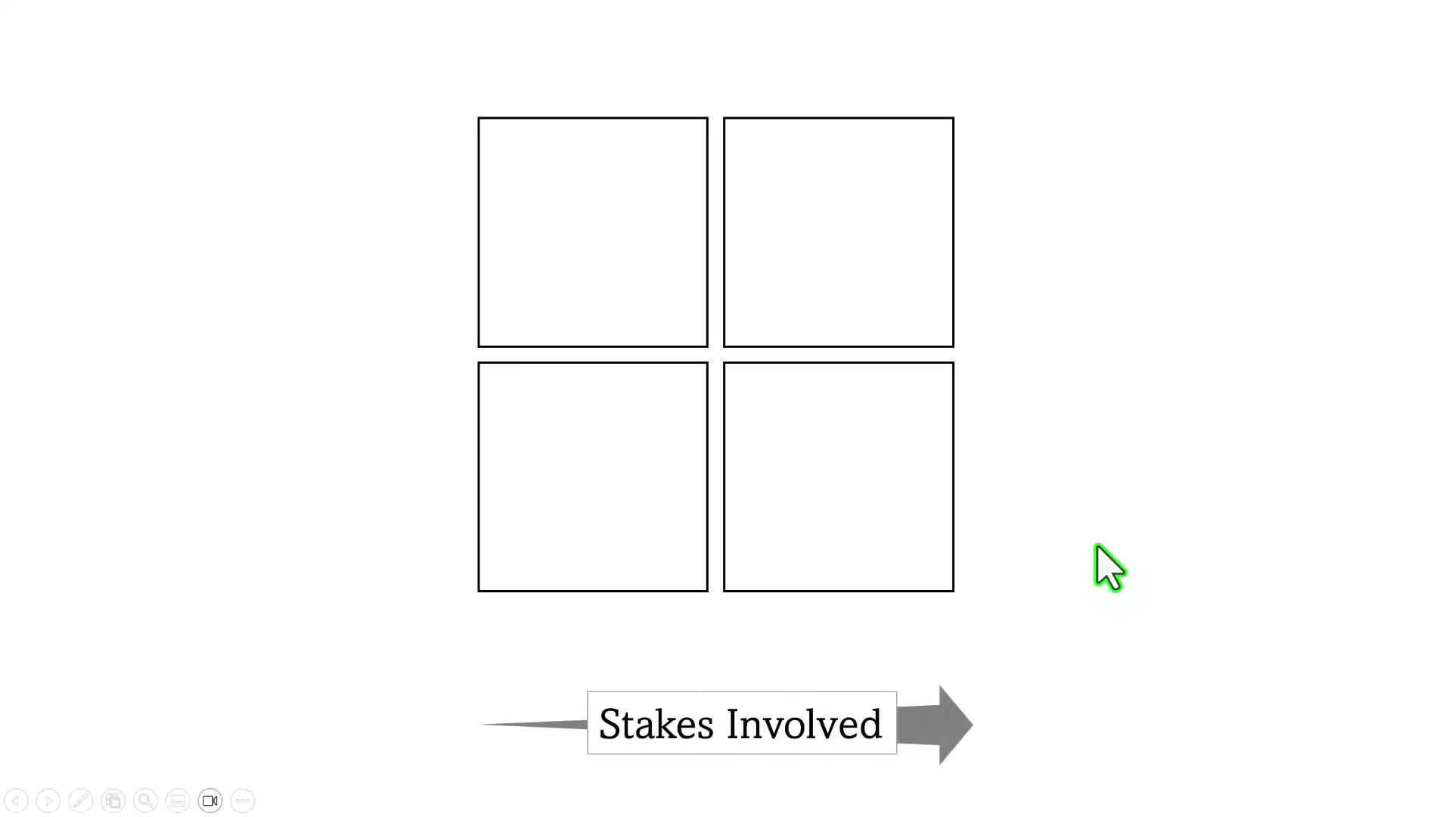
{"action": "key", "text": "Right"}
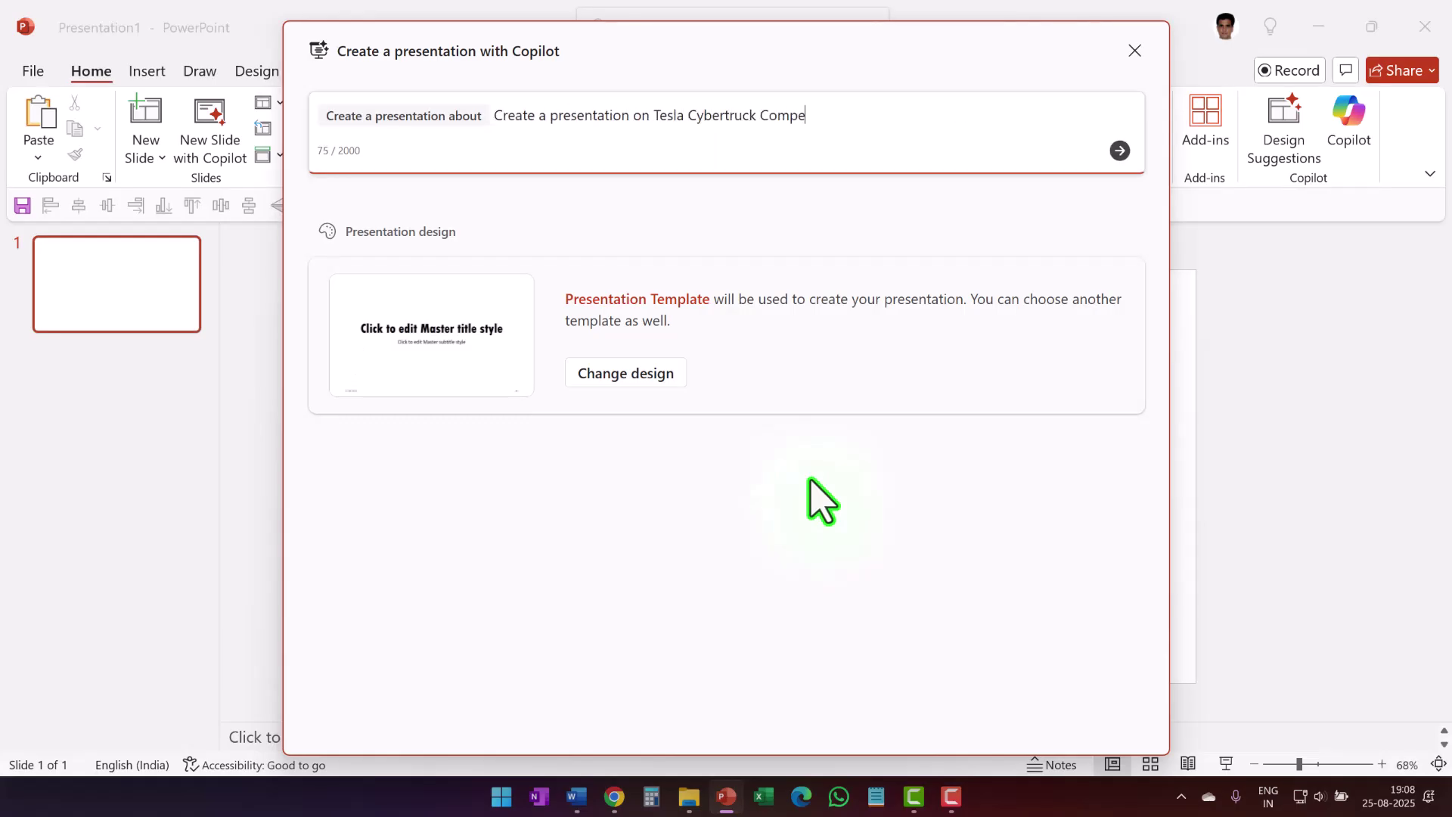
- Finish and send the 'Tesla Cybertruck Competitive Landscape Analysis' Copilot request, then review the 23-slide deck
{"action": "type", "text": "titive Landscape Analysis"}
{"action": "left_click", "coordinate": [1117, 151]}
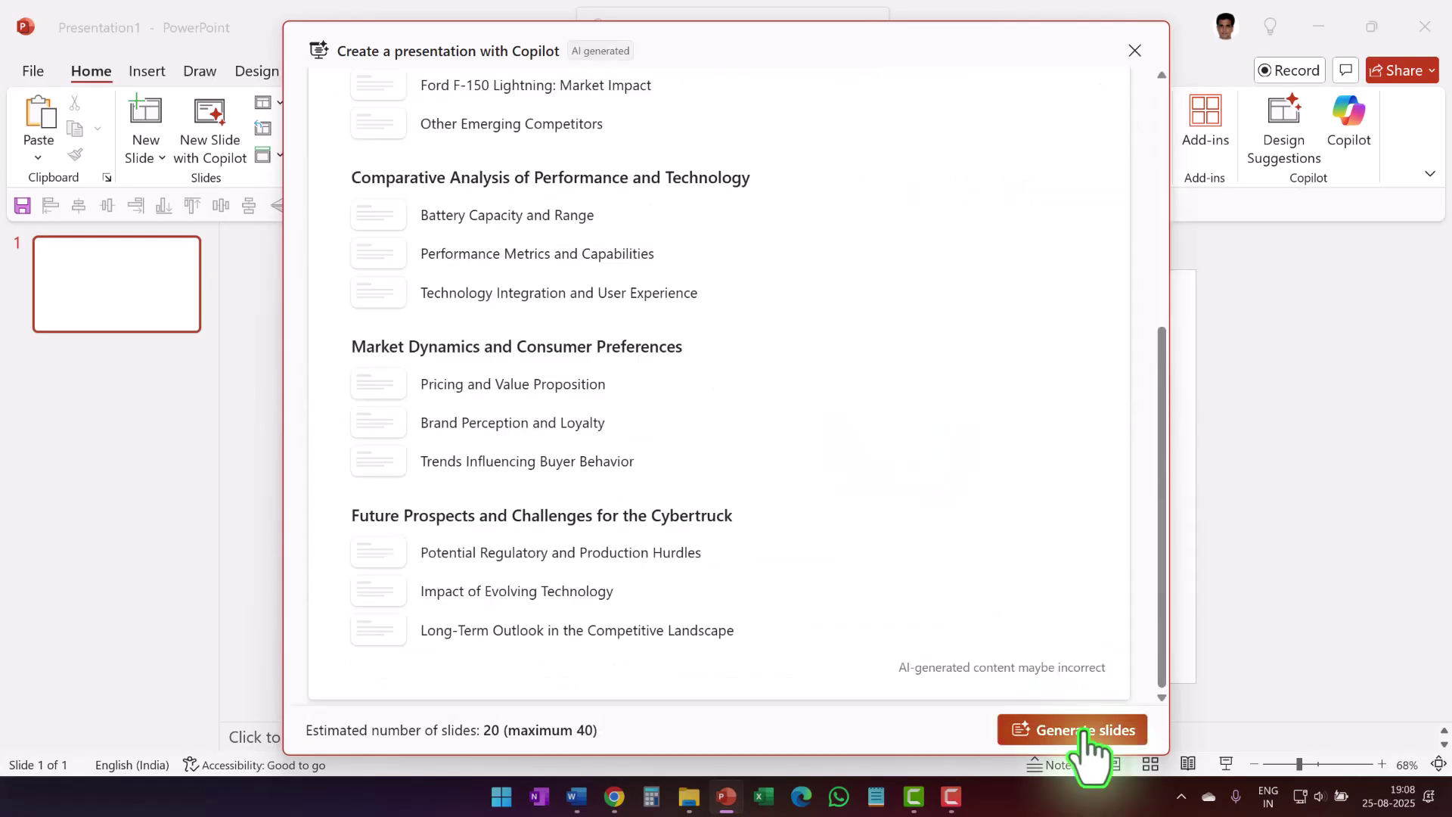
{"action": "left_click", "coordinate": [1086, 734]}
{"action": "scroll", "coordinate": [862, 509], "scroll_direction": "up", "scroll_amount": 5}
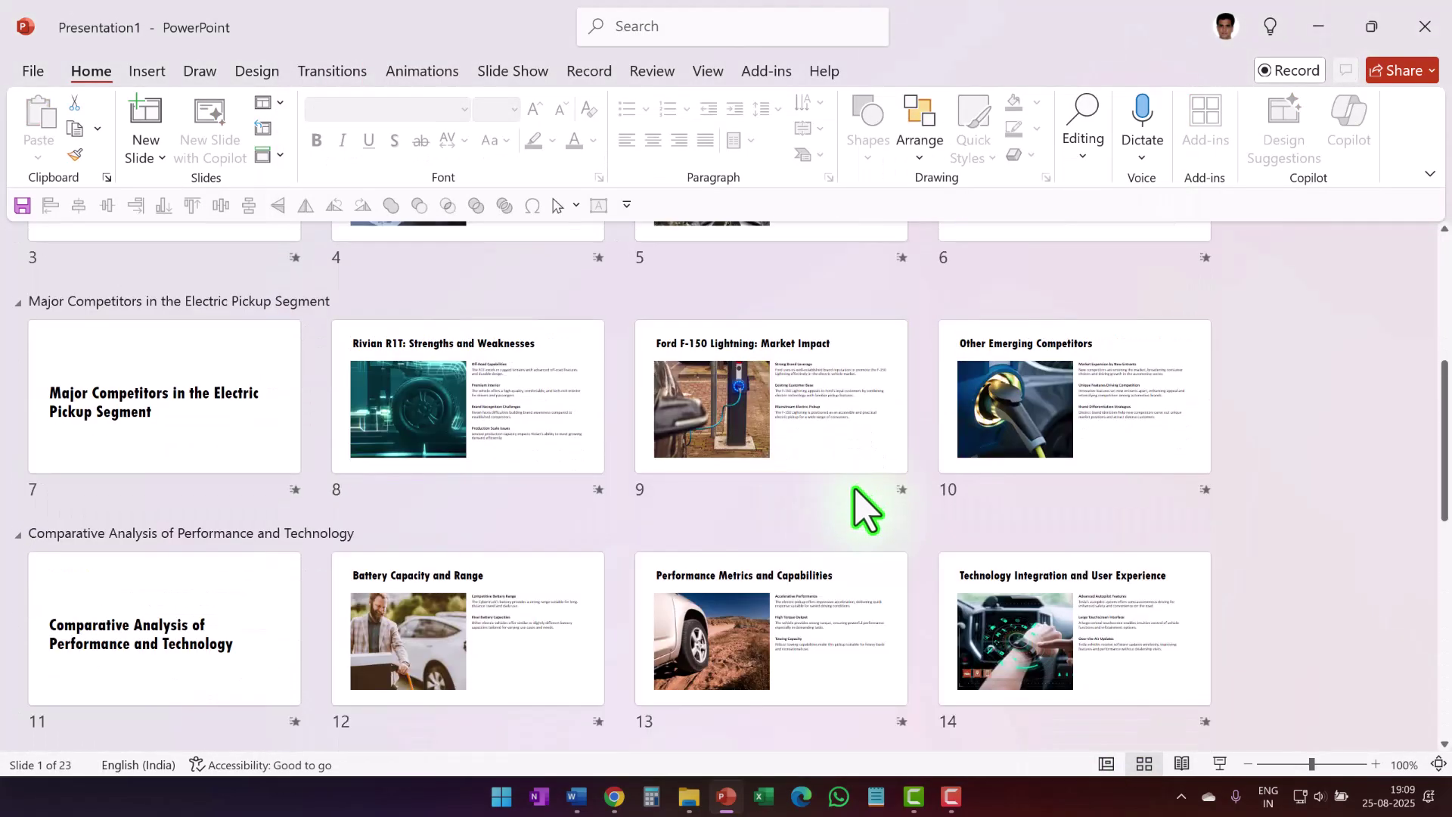
{"action": "scroll", "coordinate": [866, 514], "scroll_direction": "down", "scroll_amount": 3}
{"action": "scroll", "coordinate": [866, 509], "scroll_direction": "down", "scroll_amount": 7}
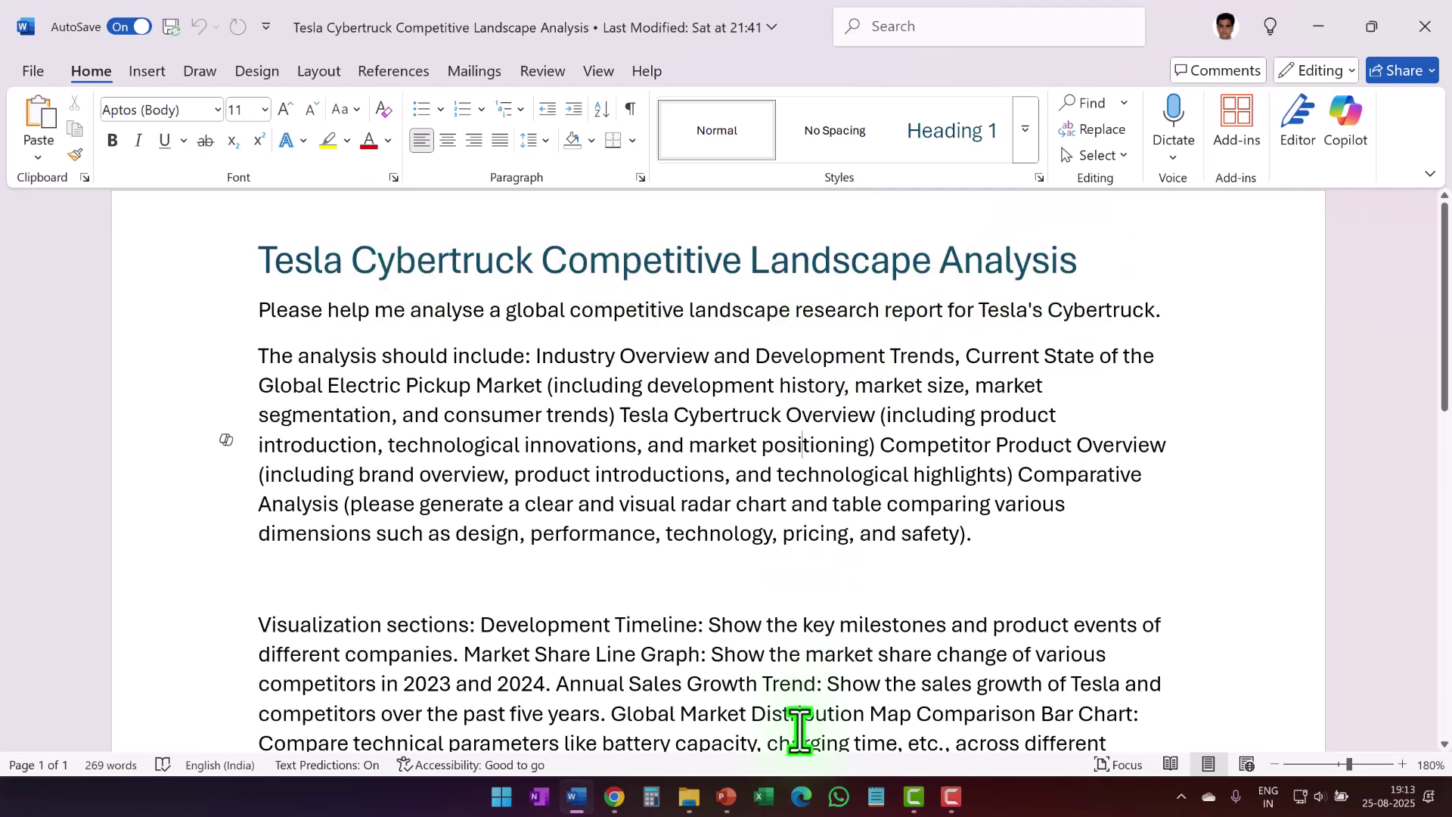
- Select the whole Tesla Cybertruck prompt in Word, from the opening request to 'impact'
{"action": "scroll", "coordinate": [794, 726], "scroll_direction": "down", "scroll_amount": 3}
{"action": "scroll", "coordinate": [798, 722], "scroll_direction": "down", "scroll_amount": 2}
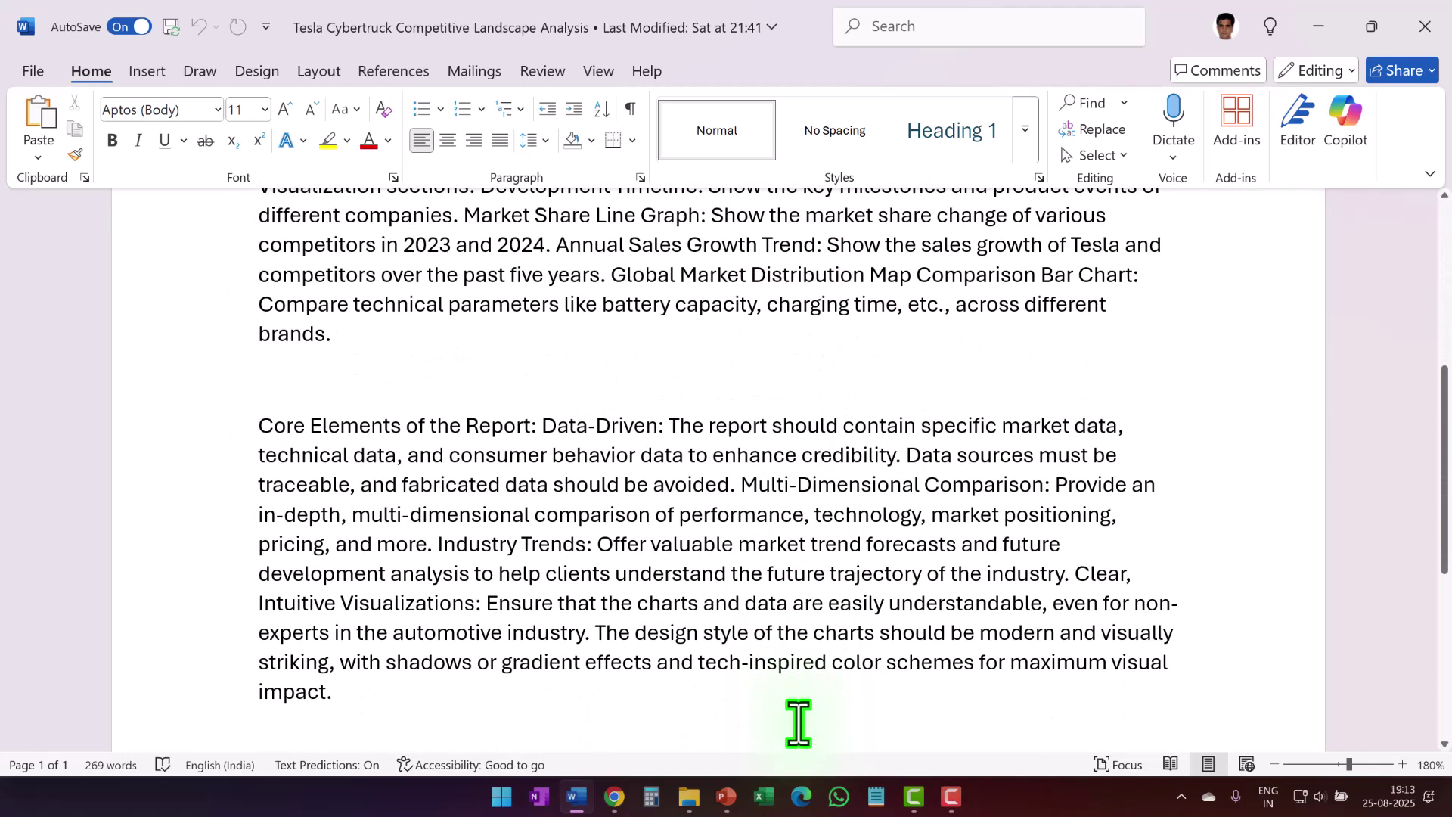
{"action": "scroll", "coordinate": [796, 718], "scroll_direction": "up", "scroll_amount": 5}
{"action": "scroll", "coordinate": [798, 714], "scroll_direction": "up", "scroll_amount": 1}
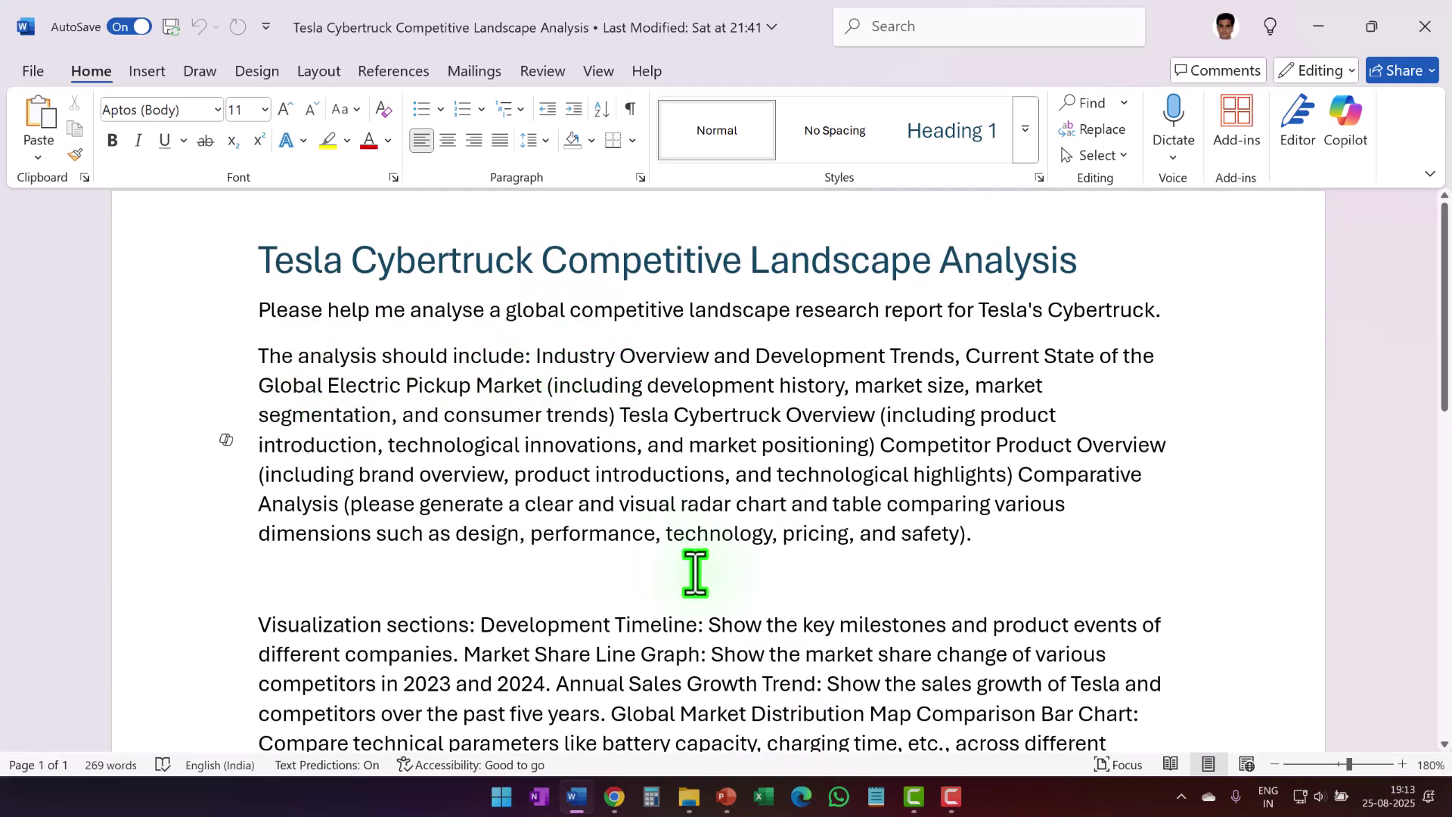
{"action": "scroll", "coordinate": [692, 582], "scroll_direction": "down", "scroll_amount": 5}
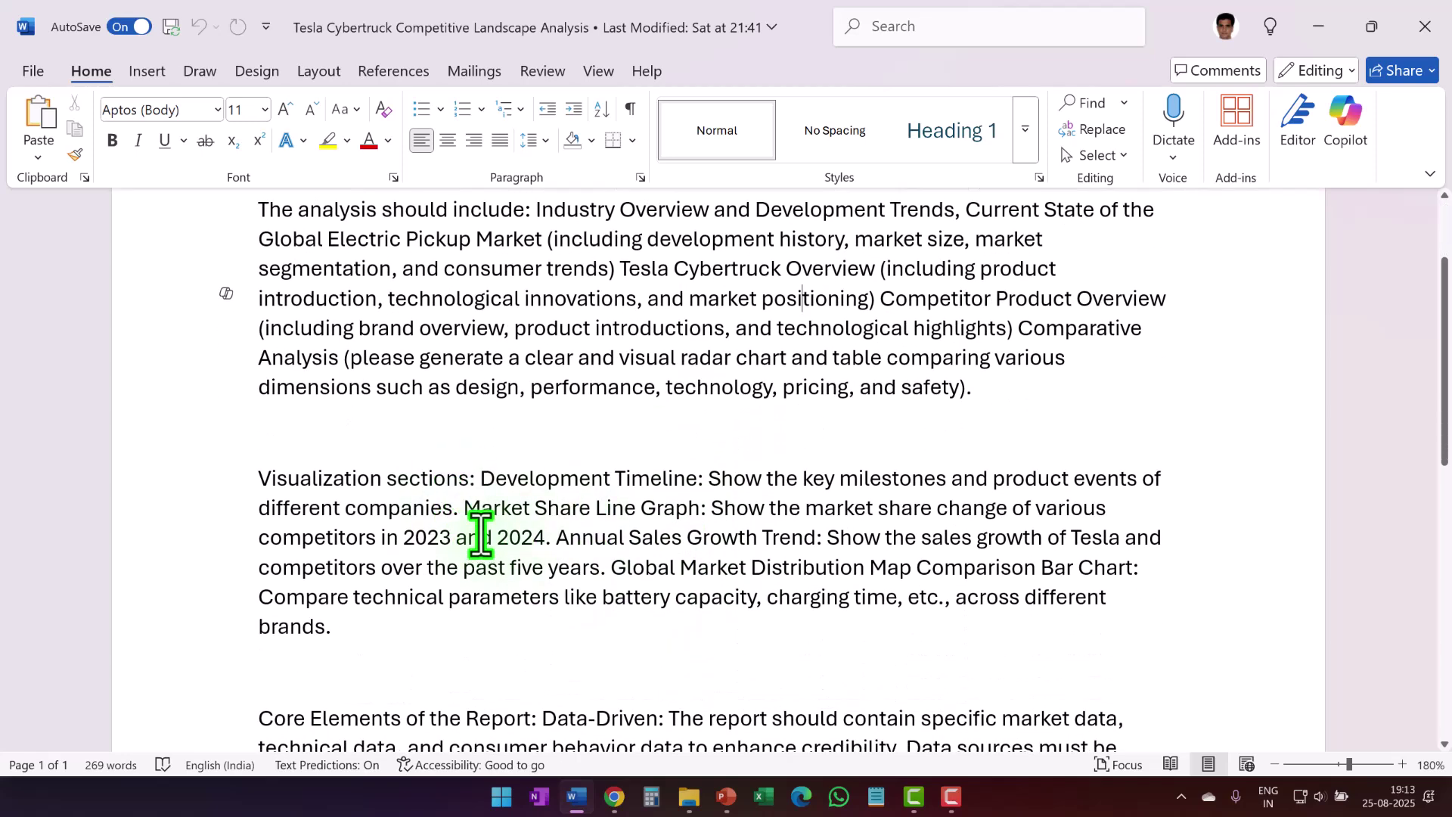
{"action": "scroll", "coordinate": [569, 509], "scroll_direction": "down", "scroll_amount": 5}
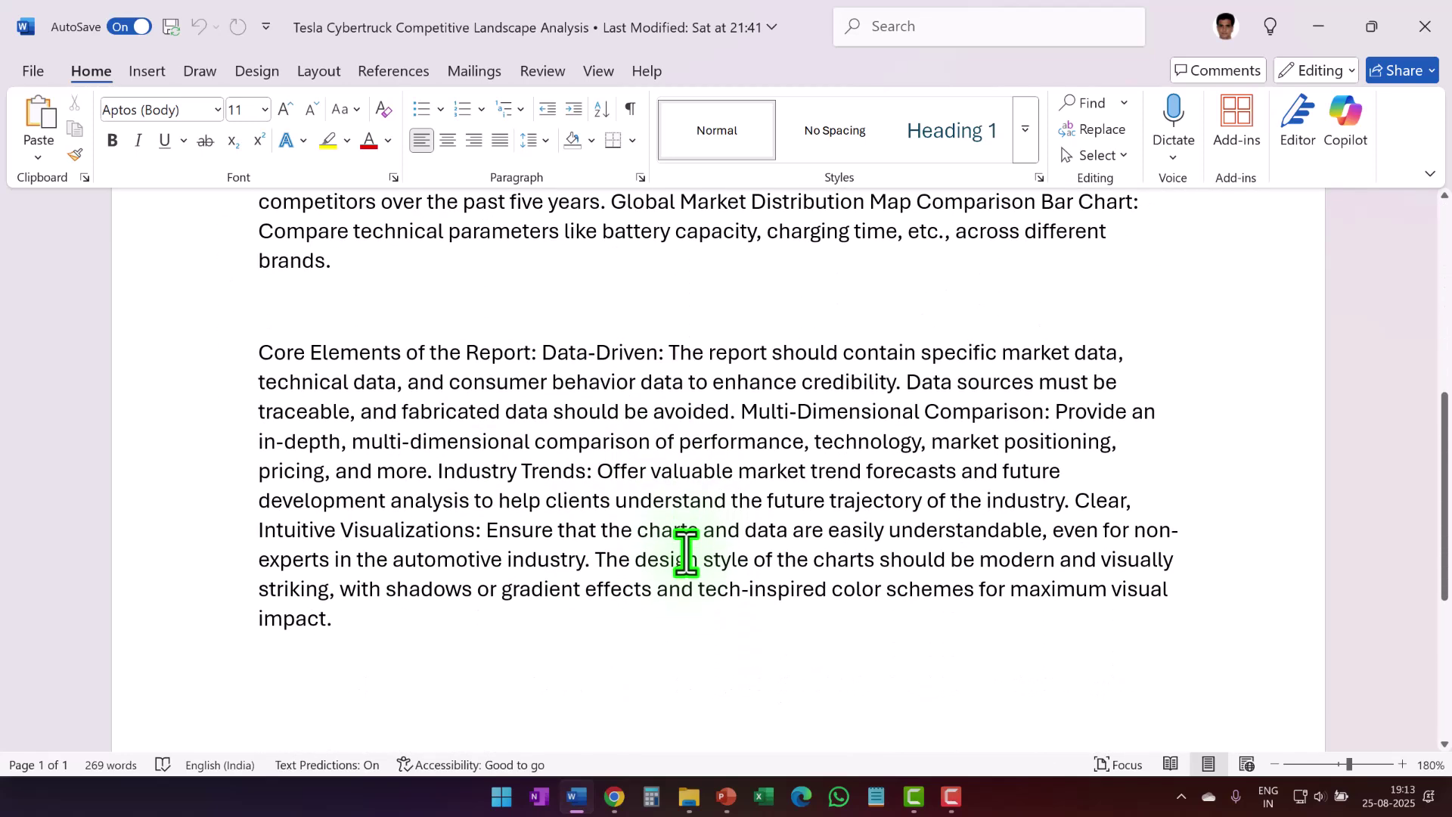
{"action": "scroll", "coordinate": [686, 552], "scroll_direction": "down", "scroll_amount": 1}
{"action": "scroll", "coordinate": [687, 550], "scroll_direction": "up", "scroll_amount": 9}
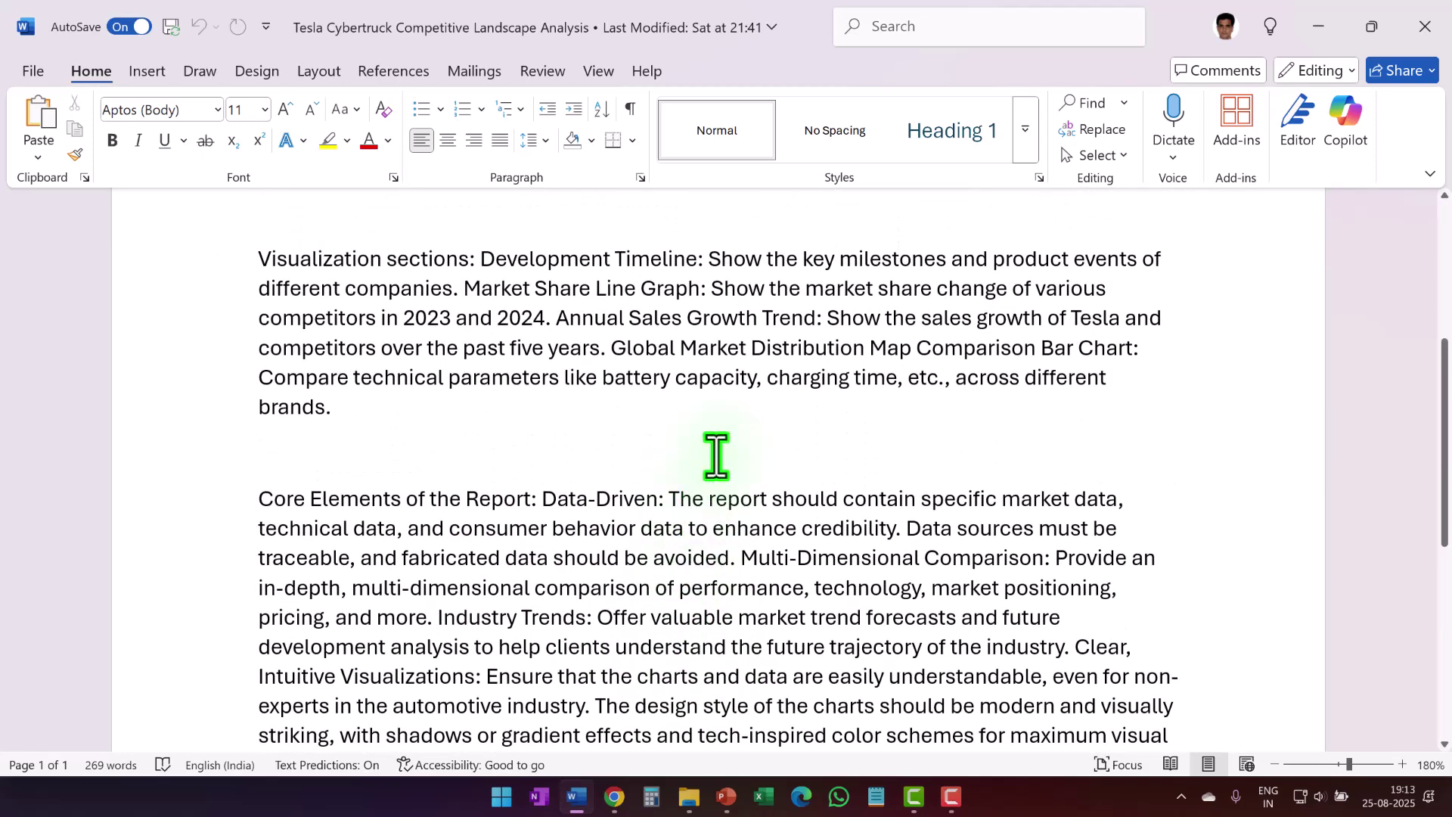
{"action": "scroll", "coordinate": [488, 406], "scroll_direction": "up", "scroll_amount": 1}
{"action": "left_click_drag", "start_coordinate": [259, 309], "coordinate": [559, 786]}
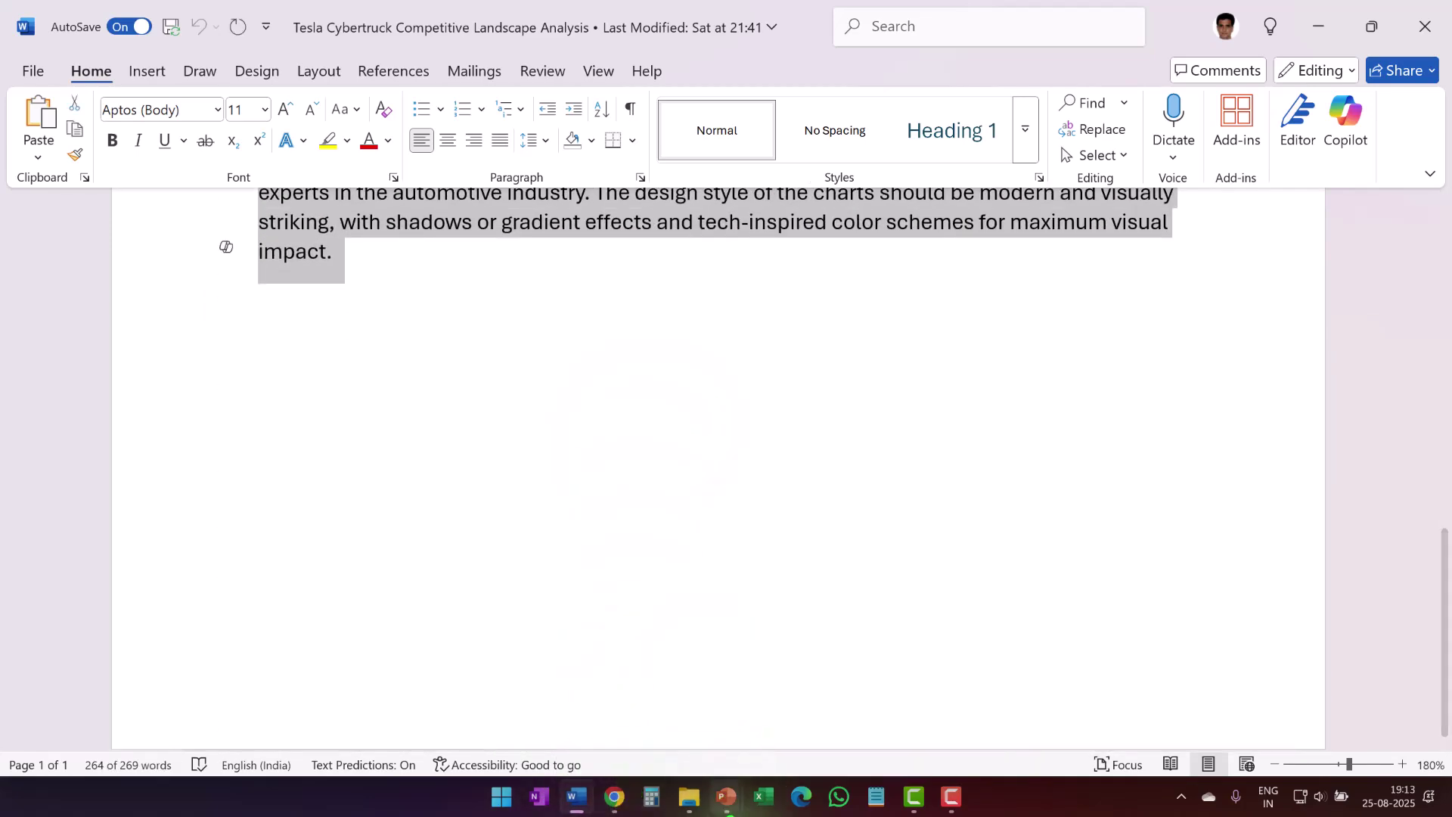
- Paste the Word prompt into Copilot's new-presentation request in Presentation1 and send it
{"action": "mouse_move", "coordinate": [726, 805]}
{"action": "left_click", "coordinate": [819, 718]}
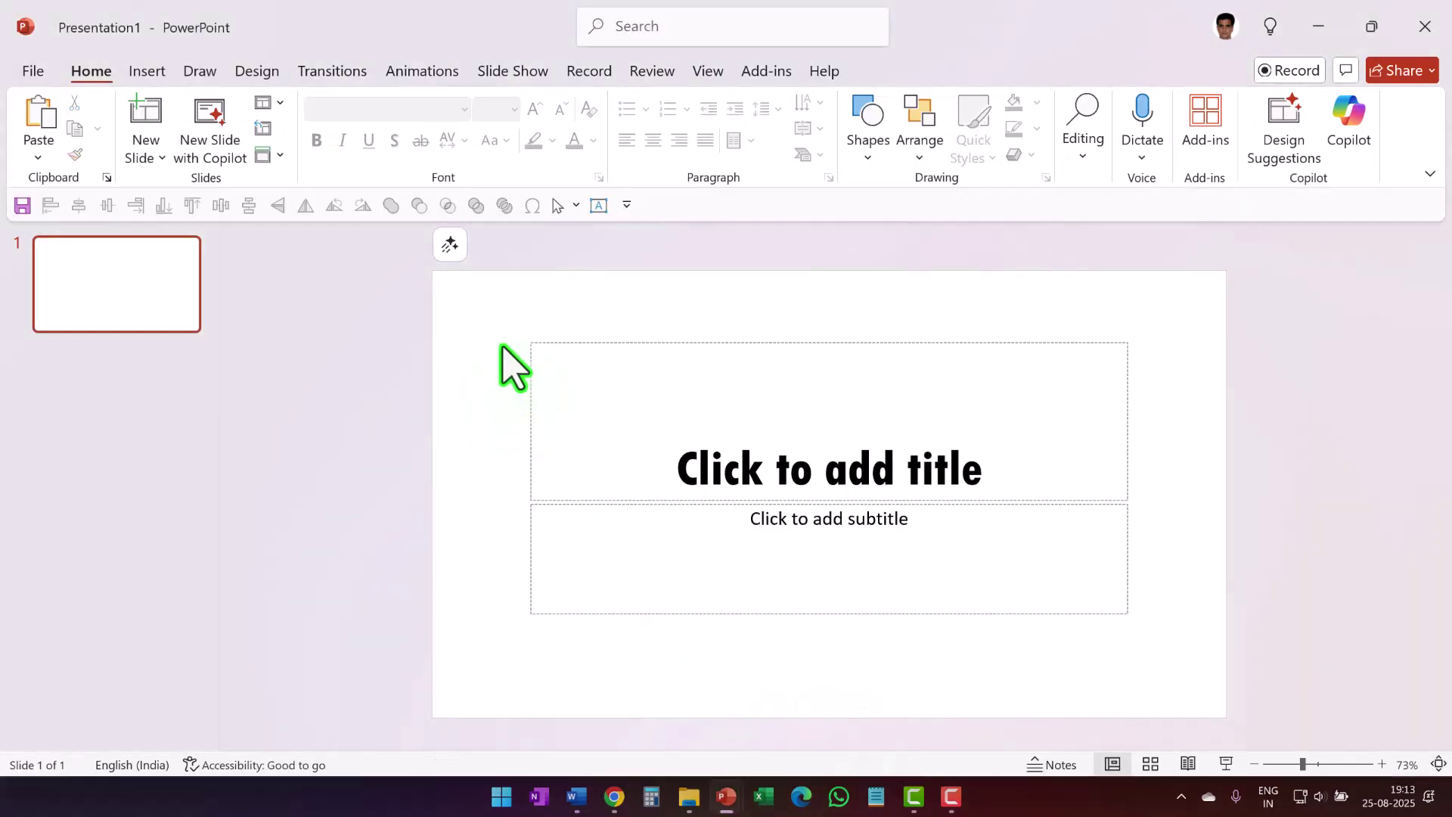
{"action": "left_click", "coordinate": [454, 242]}
{"action": "left_click", "coordinate": [496, 280]}
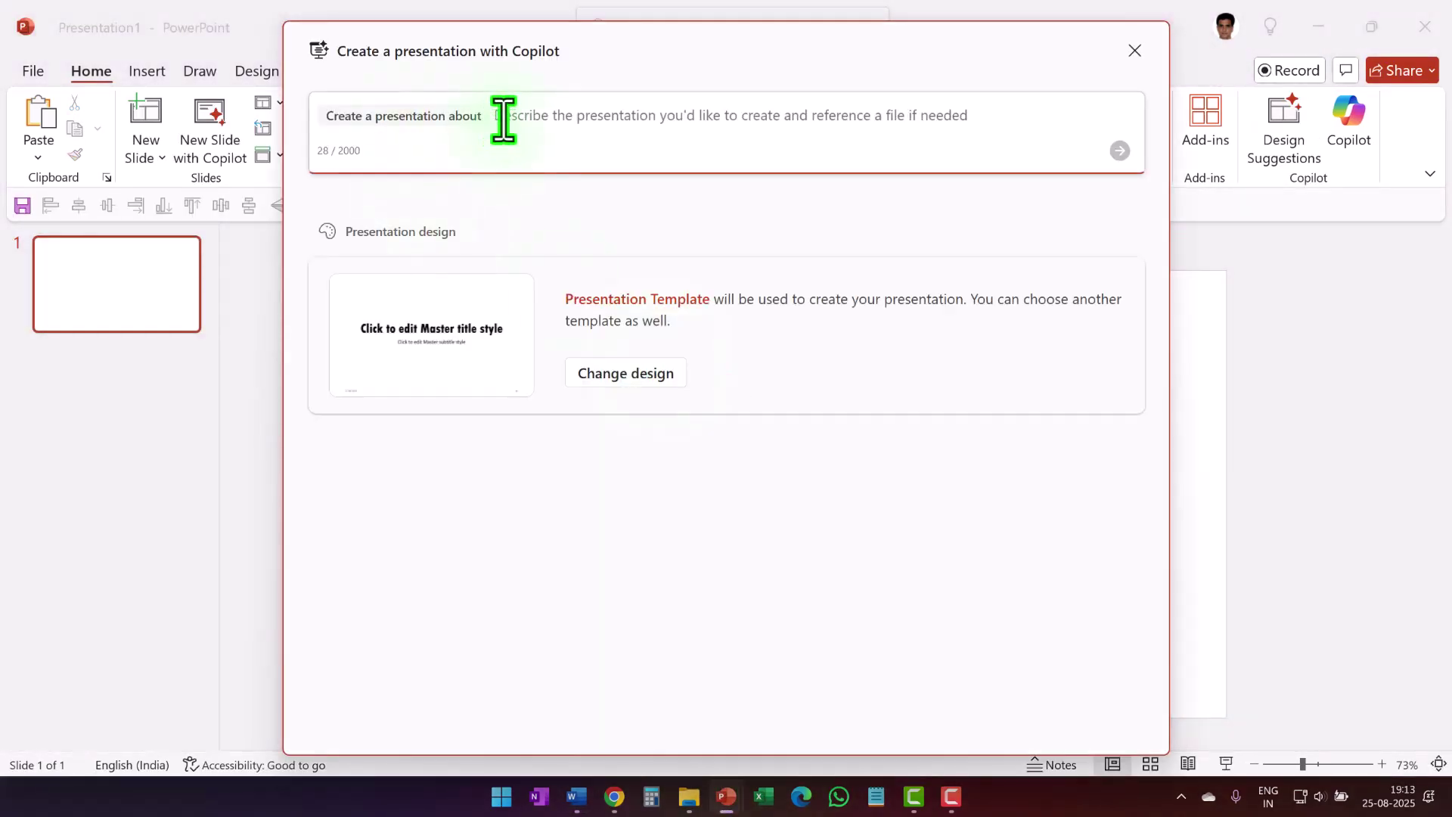
{"action": "left_click", "coordinate": [503, 119]}
{"action": "key", "text": "ctrl+v"}
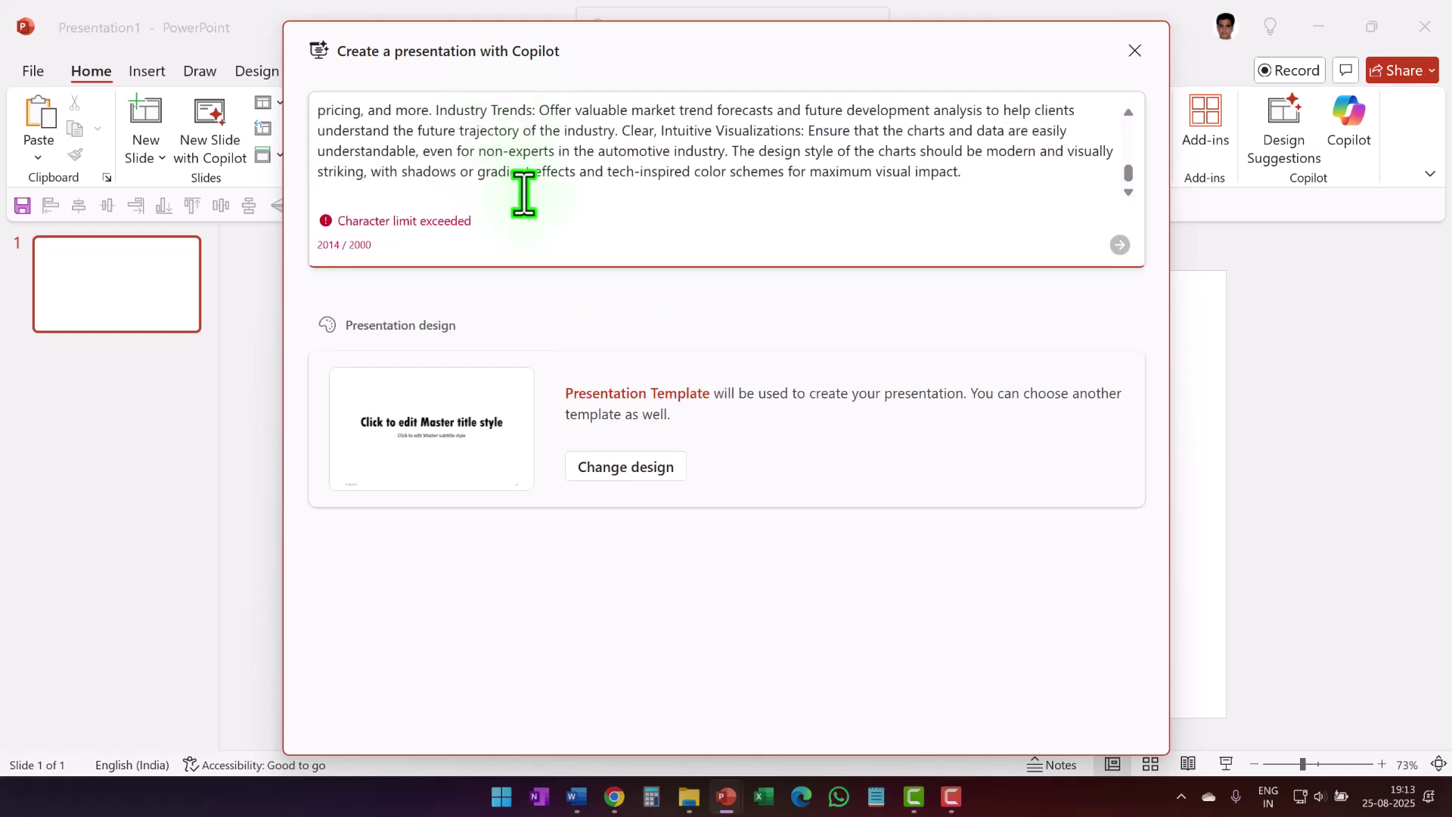
{"action": "left_click", "coordinate": [1119, 245]}
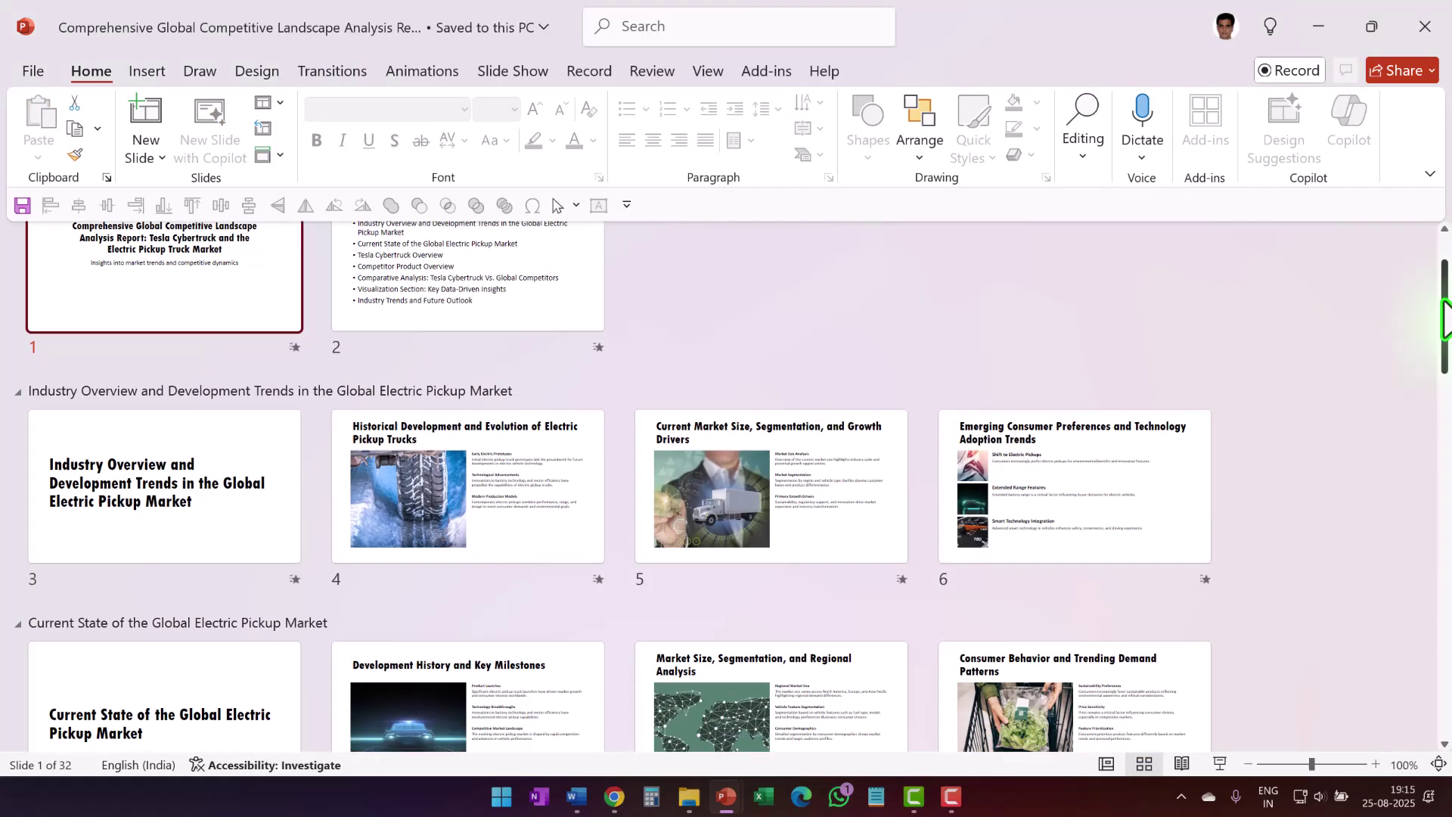
- Review the generated 32-slide deck, selecting the Current Market Size slide
{"action": "scroll", "coordinate": [1445, 389], "scroll_direction": "down", "scroll_amount": 5}
{"action": "scroll", "coordinate": [1141, 534], "scroll_direction": "down", "scroll_amount": 5}
{"action": "scroll", "coordinate": [829, 605], "scroll_direction": "up", "scroll_amount": 10}
{"action": "left_click", "coordinate": [830, 606]}
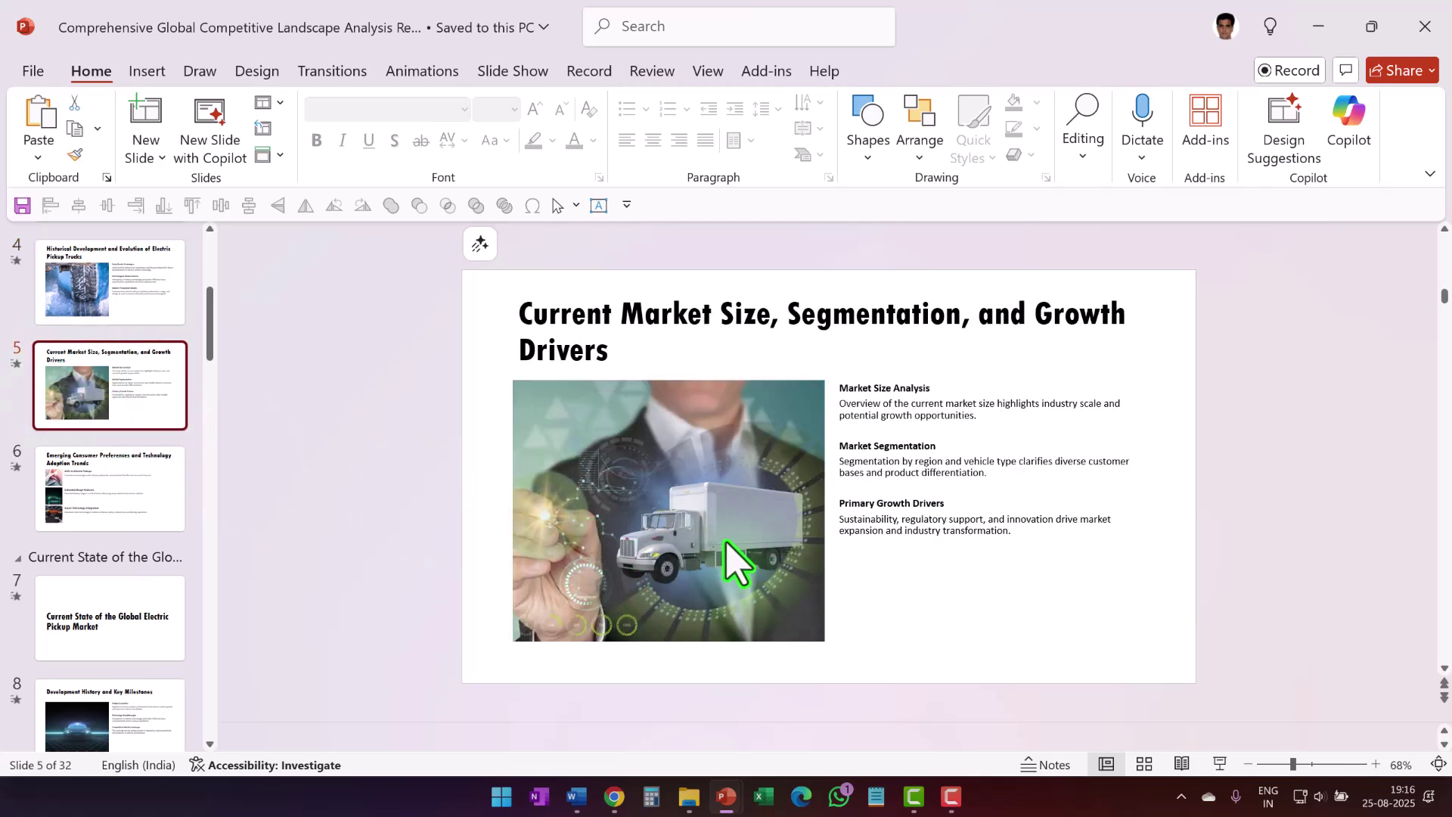
{"action": "scroll", "coordinate": [794, 625], "scroll_direction": "down", "scroll_amount": 5}
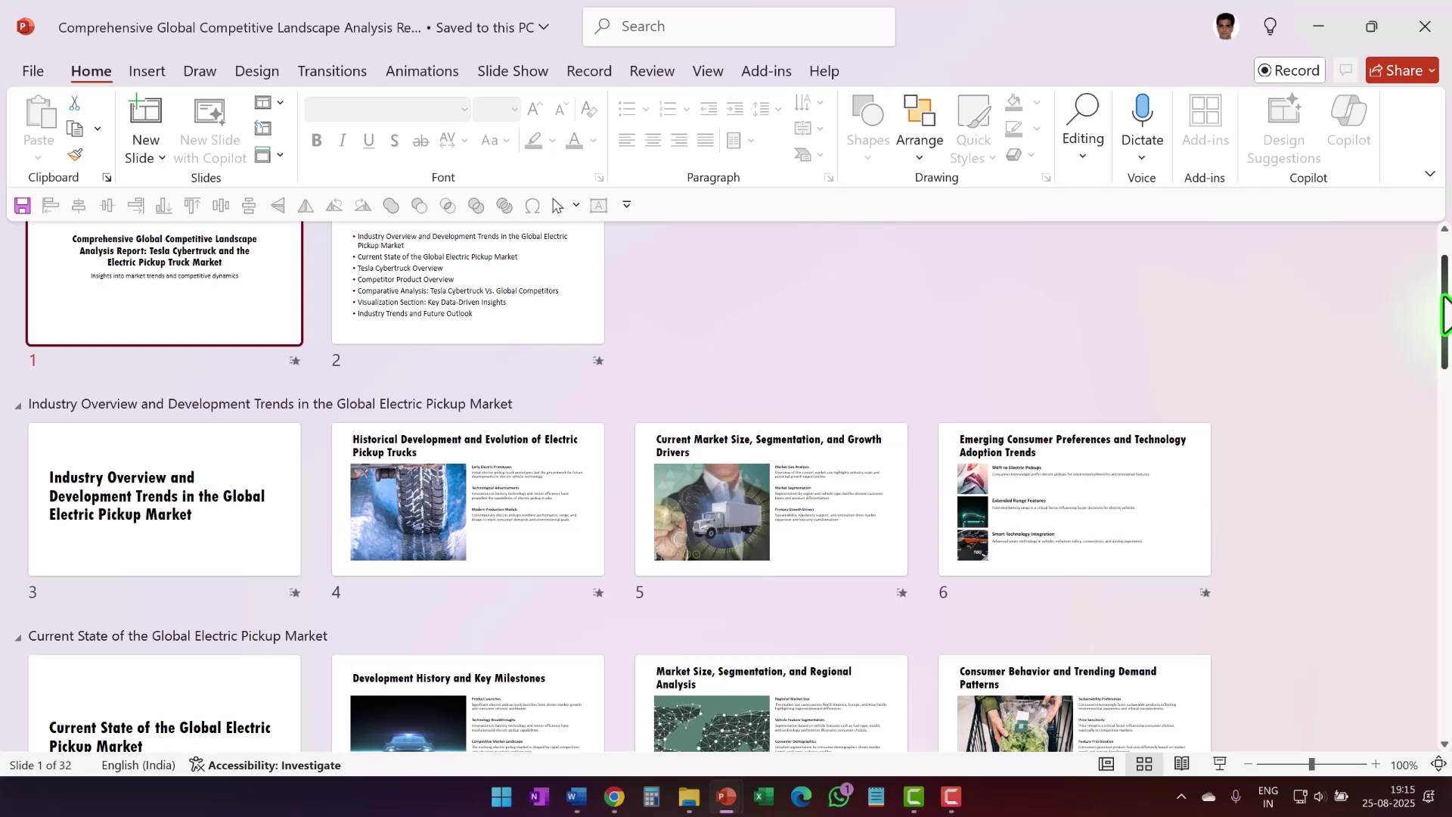
{"action": "left_click_drag", "start_coordinate": [1445, 292], "coordinate": [1445, 393]}
{"action": "scroll", "coordinate": [1200, 512], "scroll_direction": "down", "scroll_amount": 3}
{"action": "scroll", "coordinate": [826, 605], "scroll_direction": "up", "scroll_amount": 8}
{"action": "left_click", "coordinate": [827, 606]}
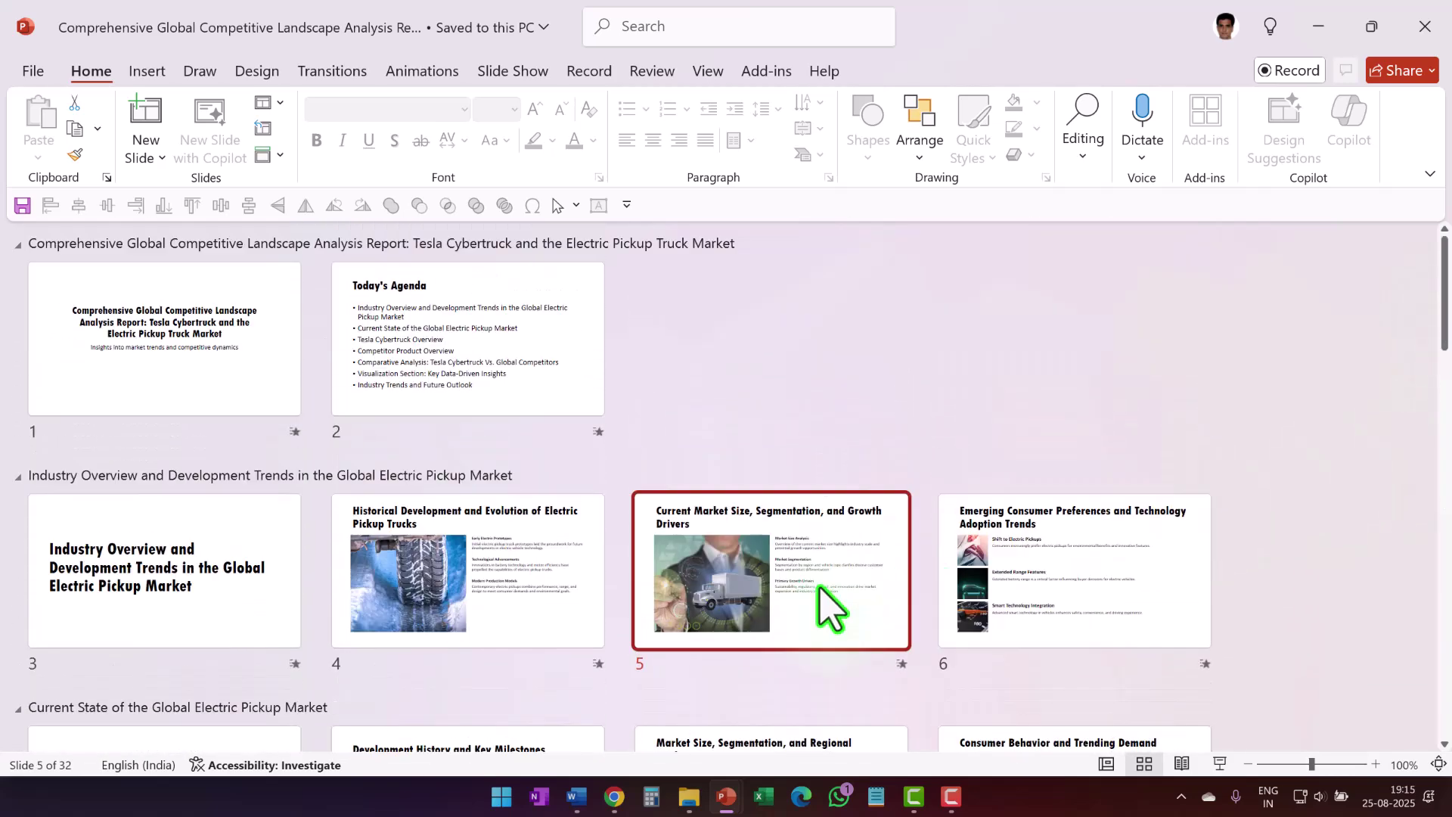
- Present the Cybertruck deck as a full-screen slide show
{"action": "left_click", "coordinate": [1219, 763]}
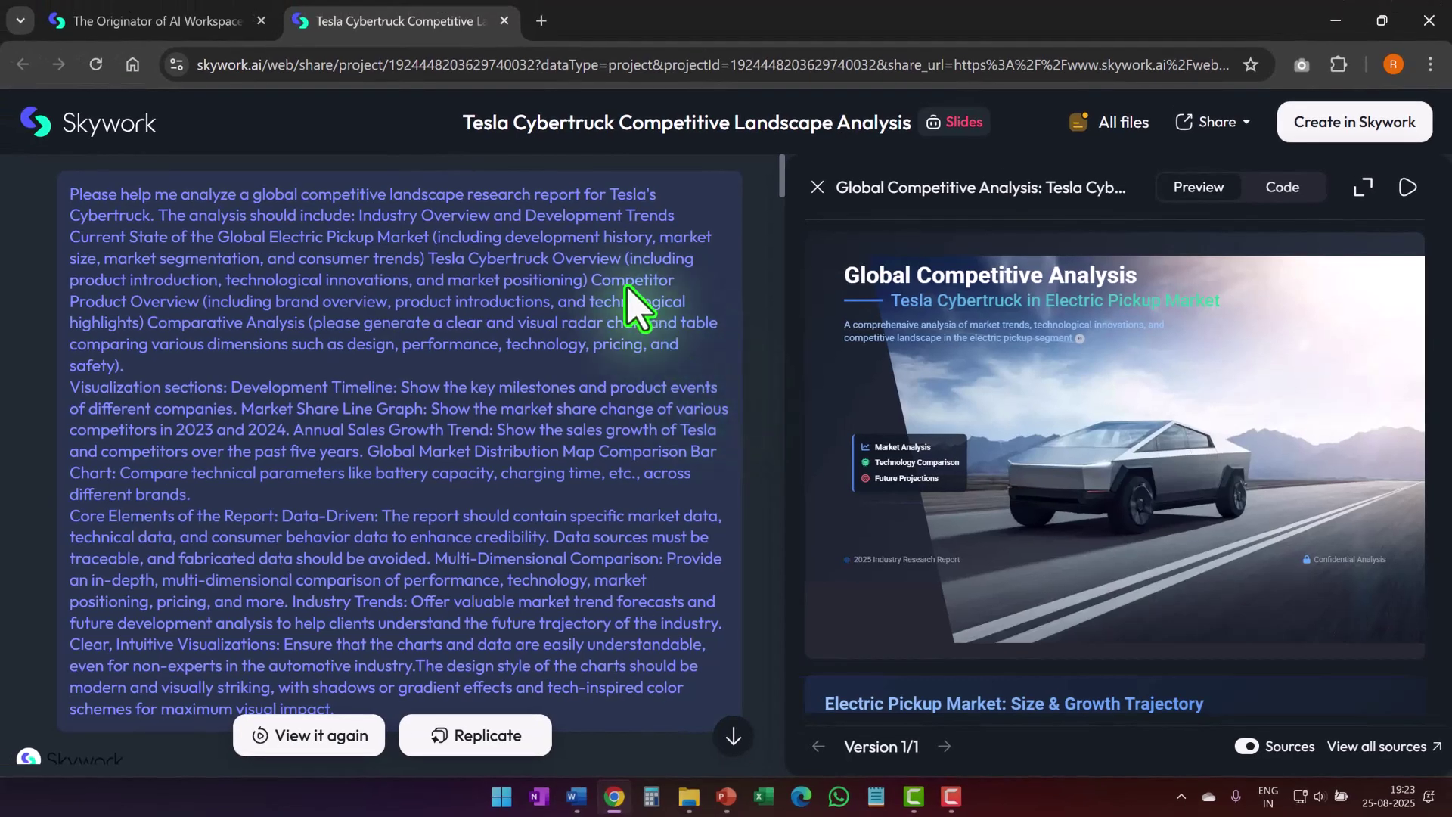
{"action": "left_click", "coordinate": [578, 798]}
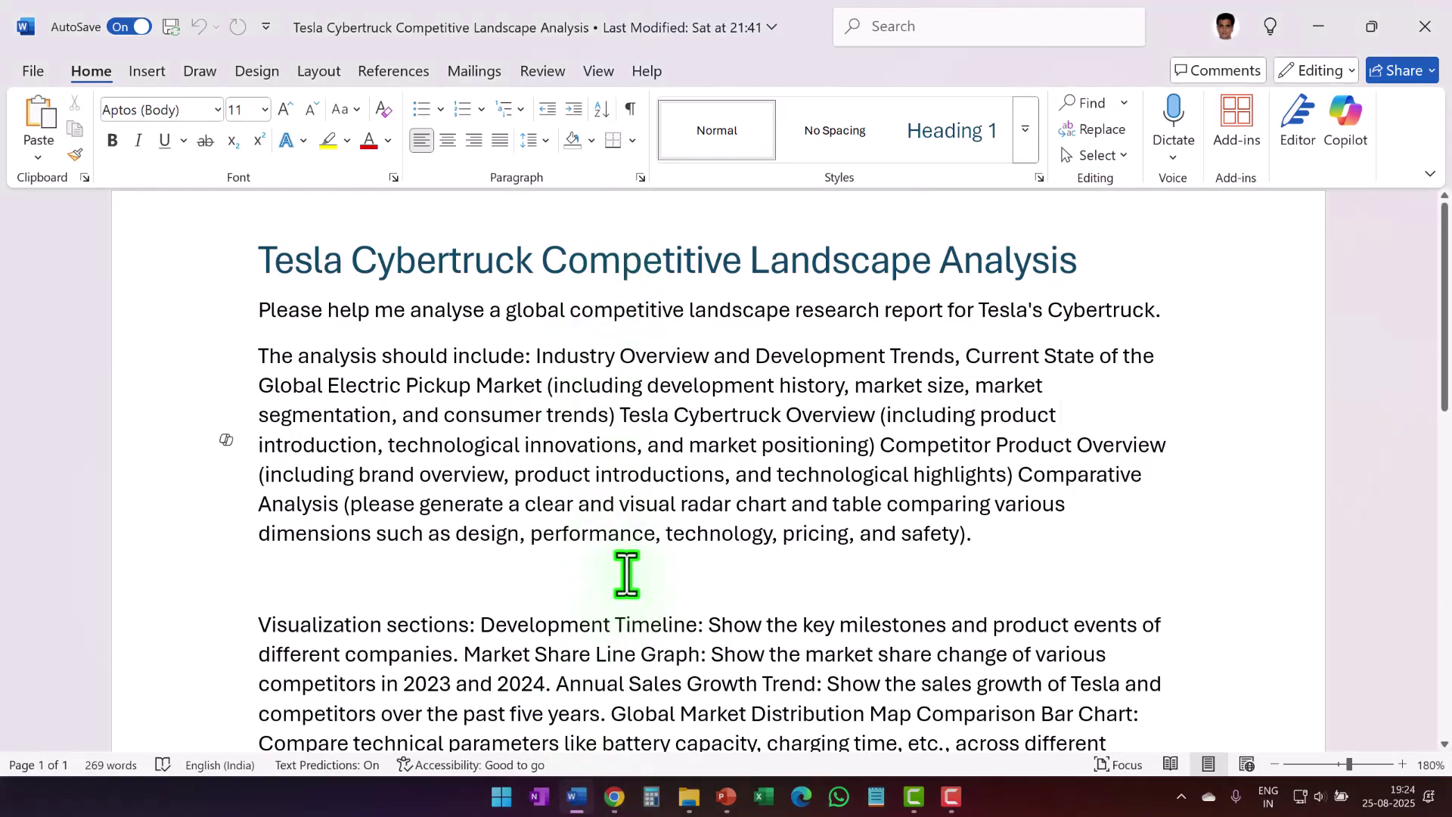
{"action": "key", "text": "alt+Tab"}
{"action": "scroll", "coordinate": [571, 519], "scroll_direction": "down", "scroll_amount": 20}
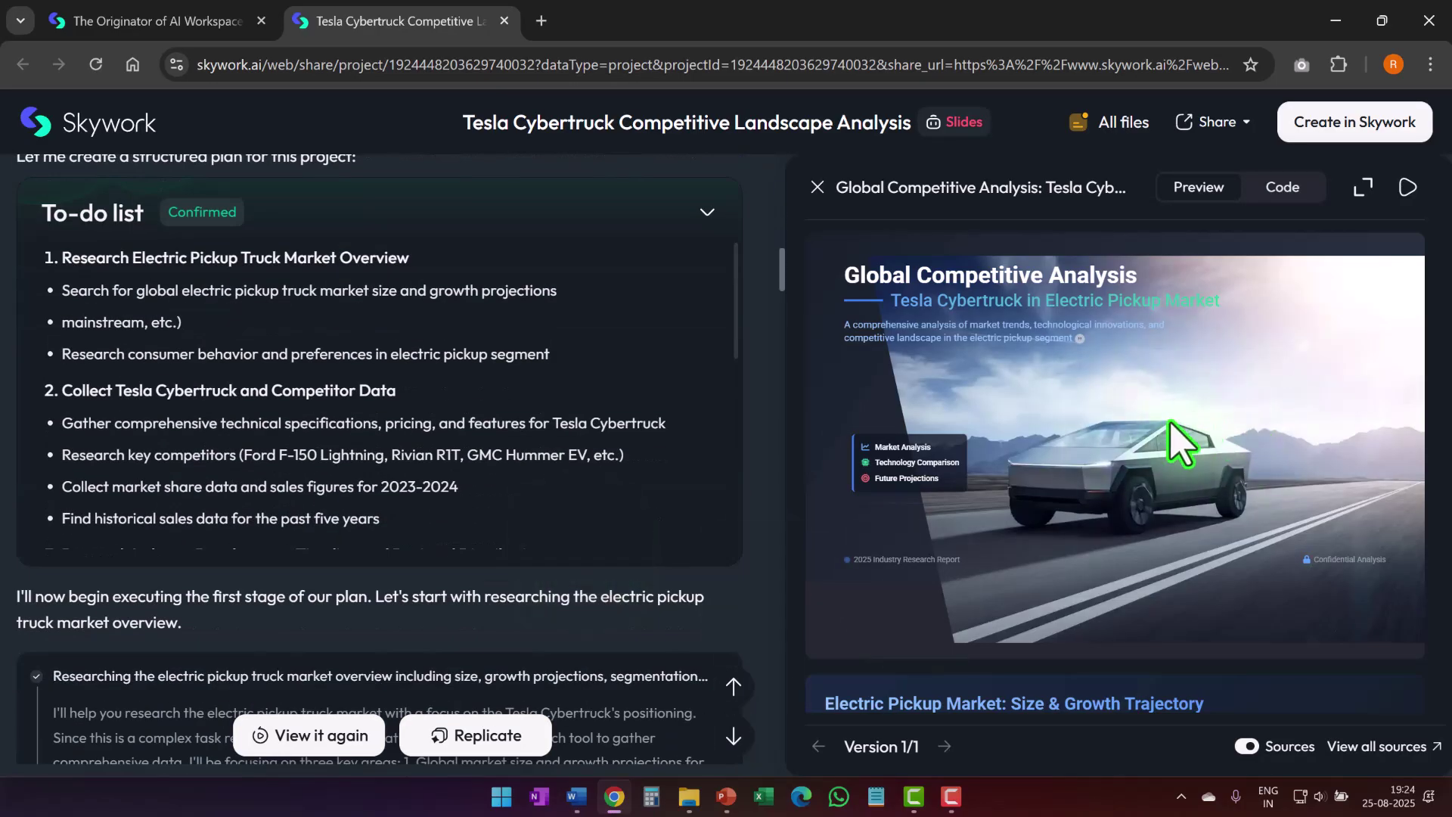
{"action": "left_click", "coordinate": [1405, 189]}
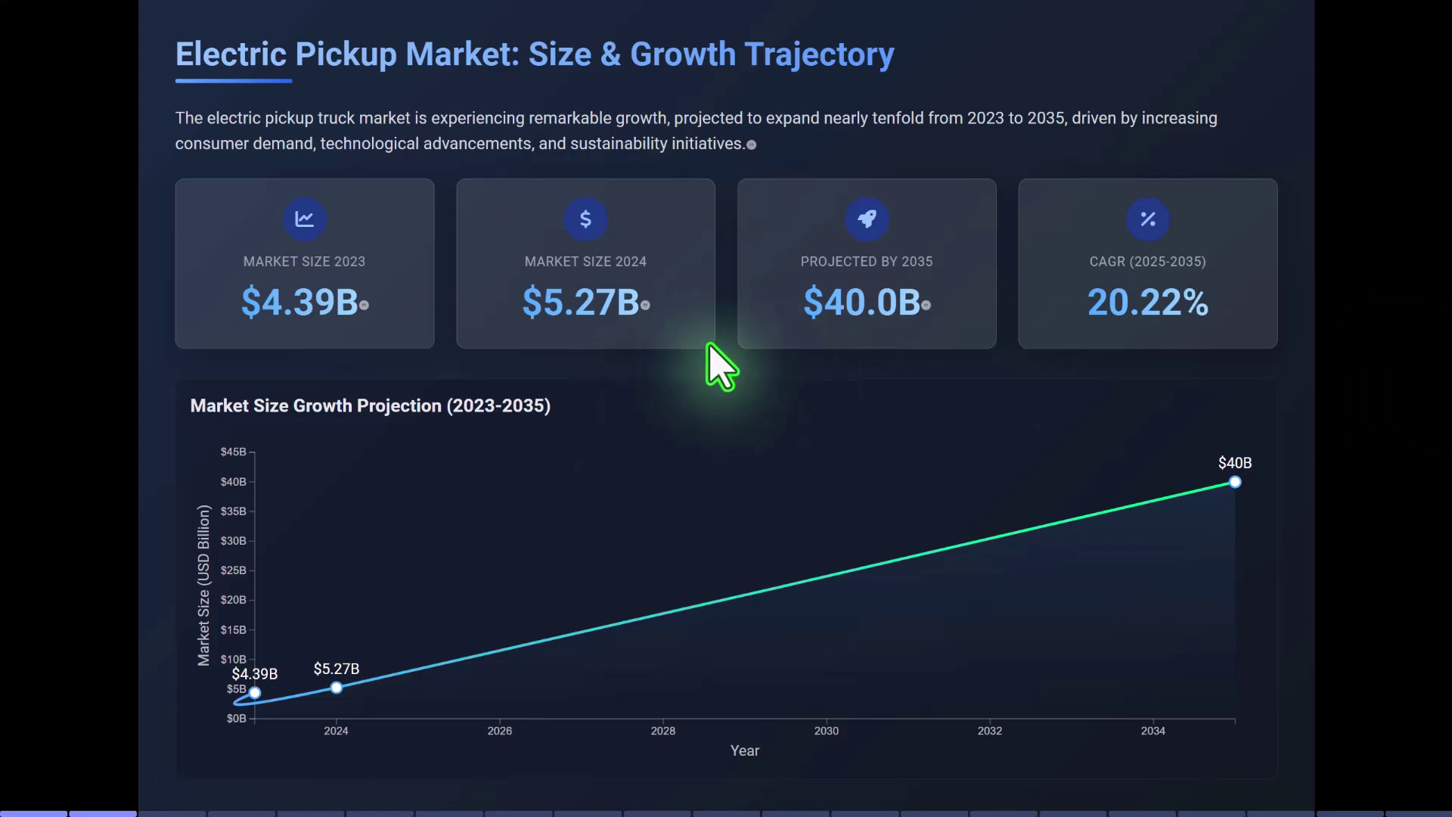
{"action": "key", "text": "Escape"}
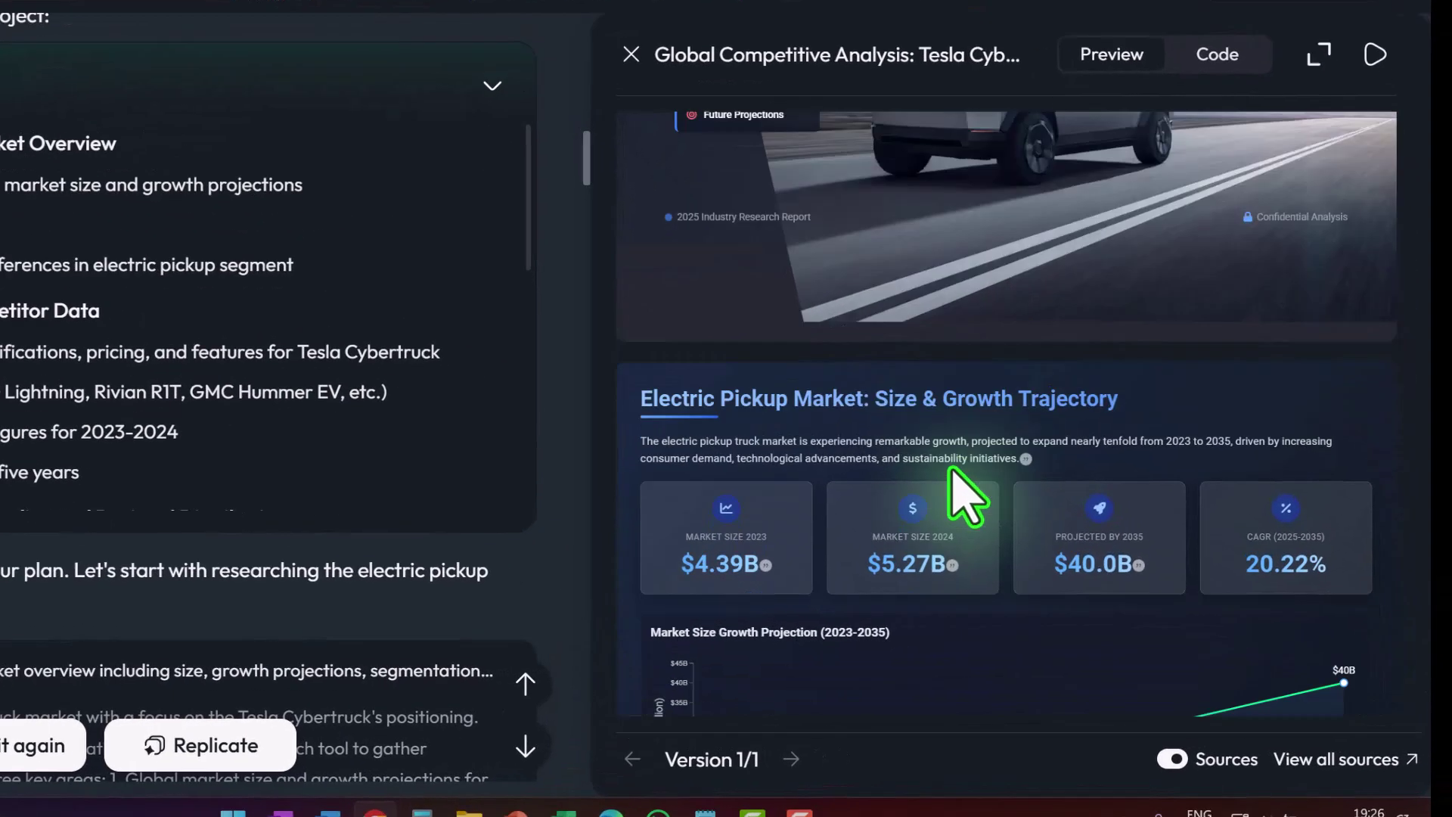
- Open the cited market research source page from the slide
{"action": "mouse_move", "coordinate": [1072, 631]}
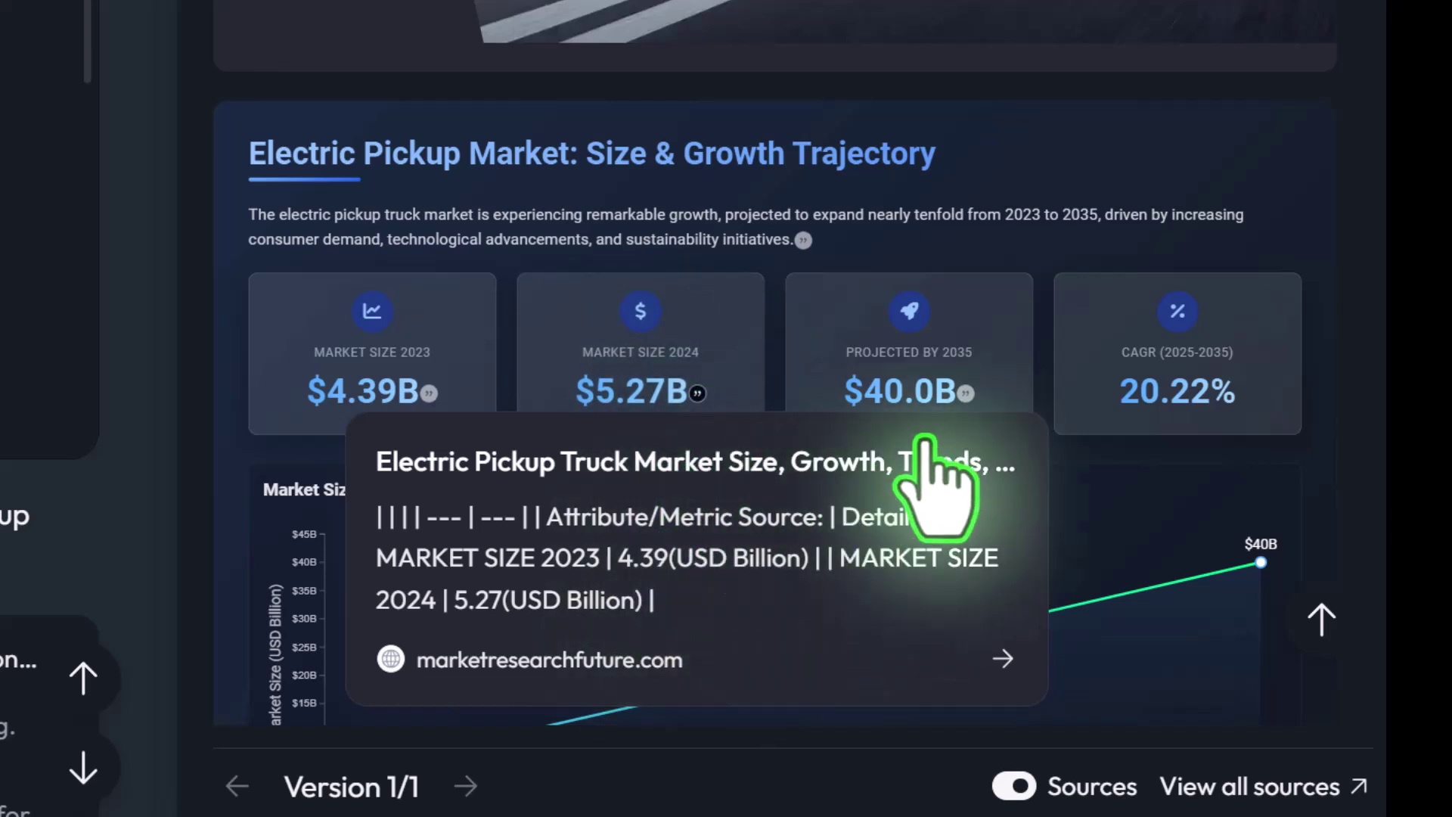
{"action": "mouse_move", "coordinate": [964, 388]}
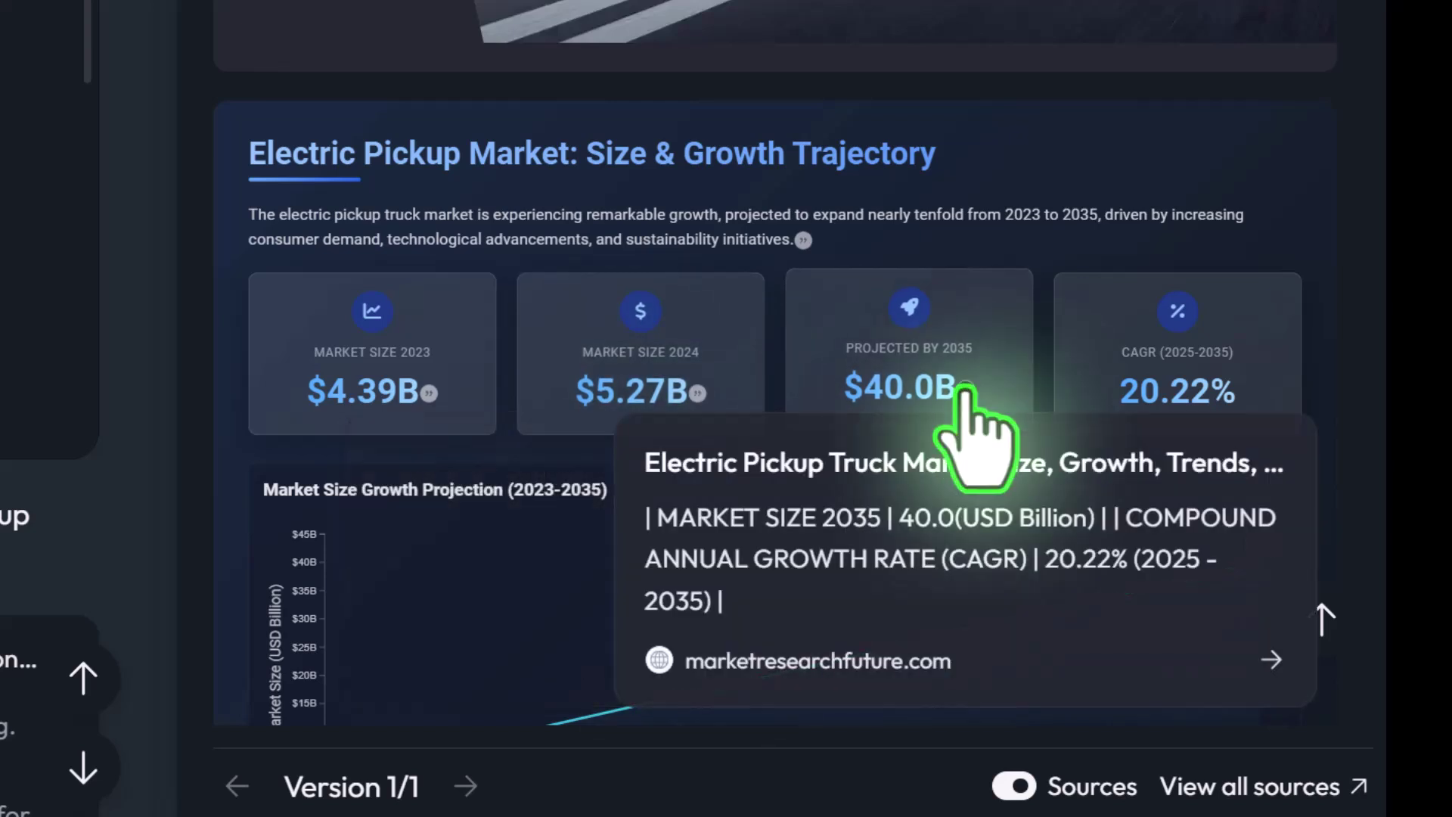
{"action": "left_click", "coordinate": [914, 518]}
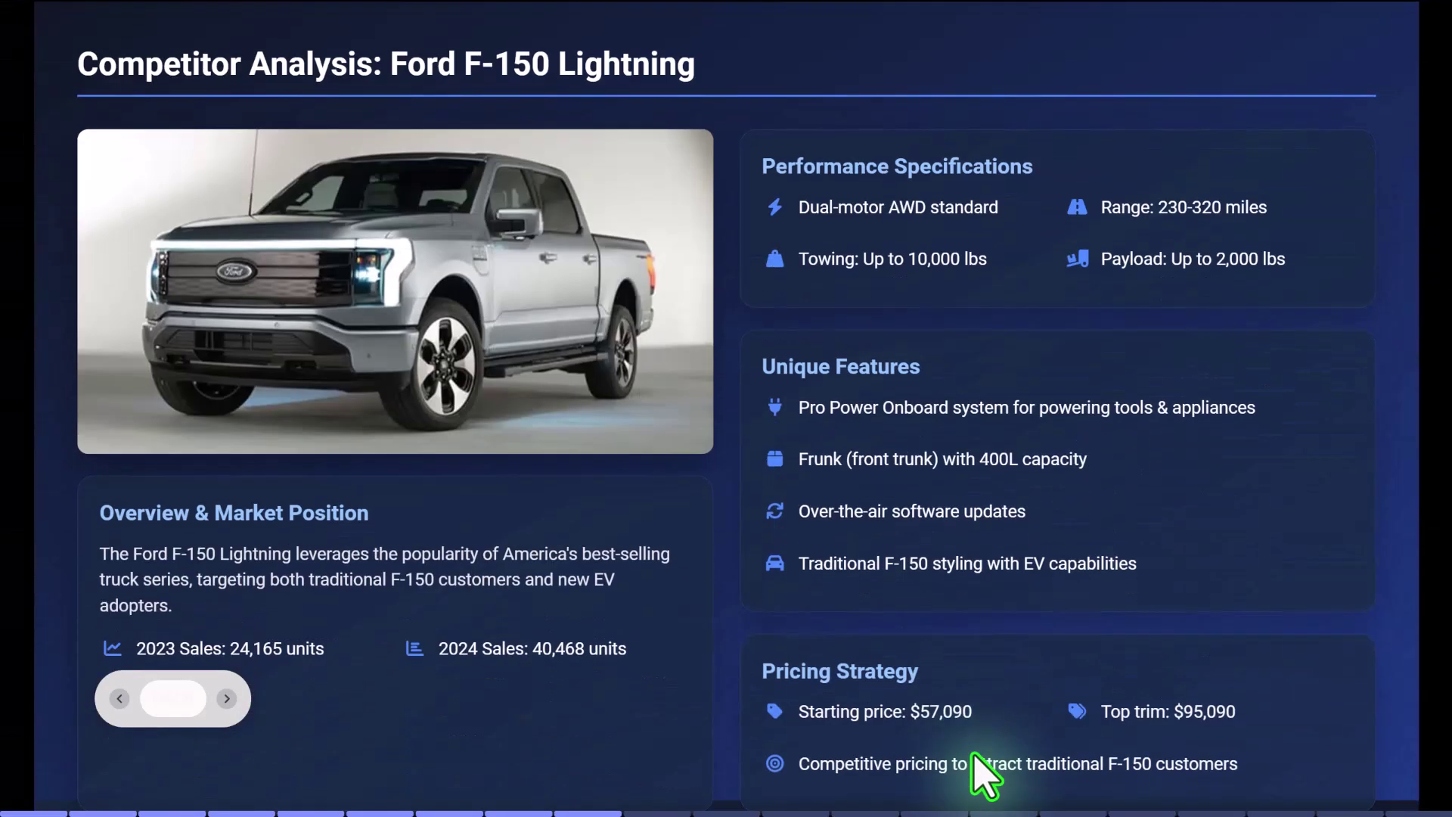
- Advance past the F-150 Lightning, Rivian R1T, performance, design and pricing slides, then exit
{"action": "key", "text": "Right"}
{"action": "key", "text": "Right"}
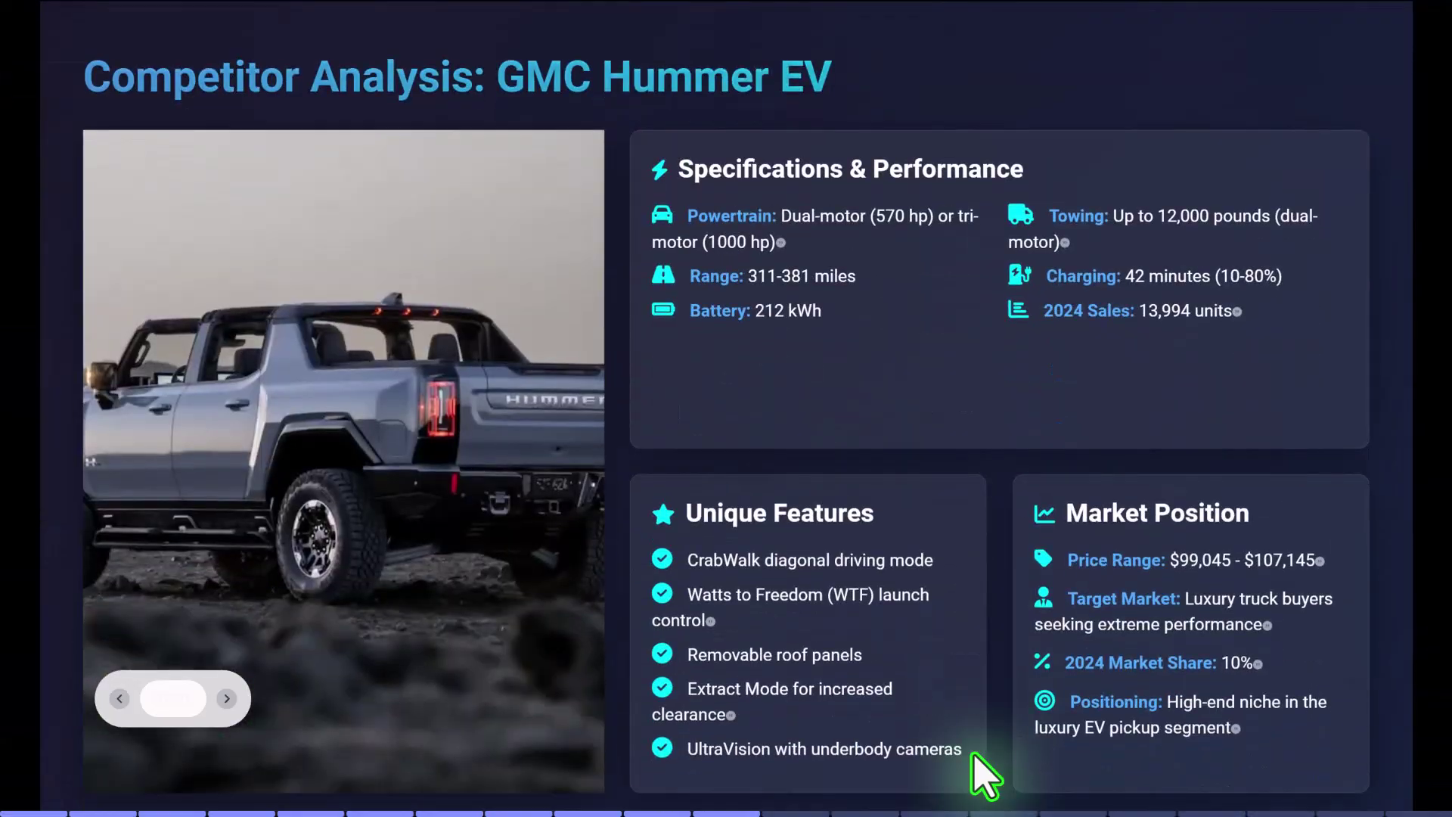
{"action": "key", "text": "Right"}
{"action": "key", "text": "Right"}
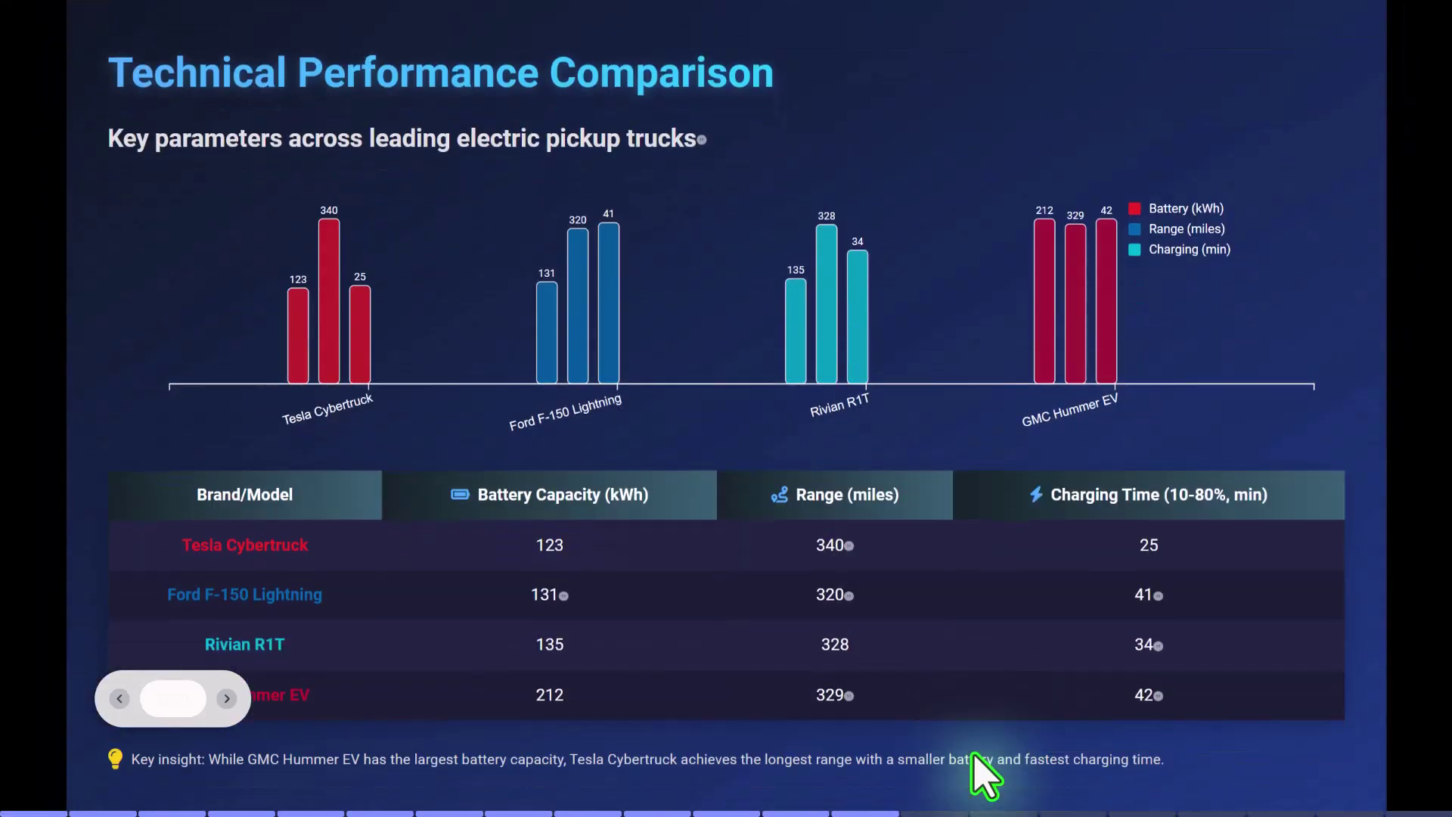
{"action": "key", "text": "Right"}
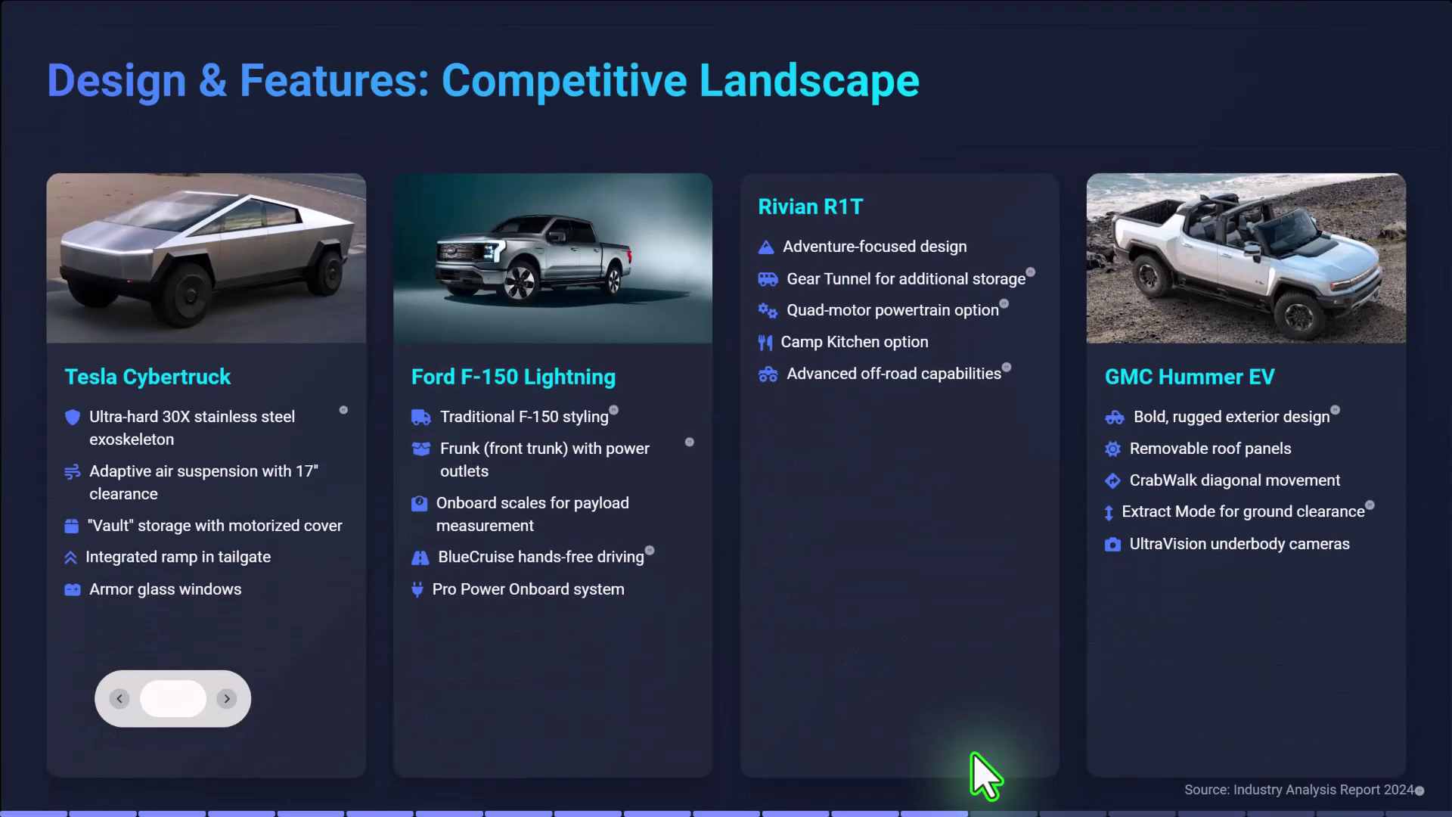
{"action": "key", "text": "Right"}
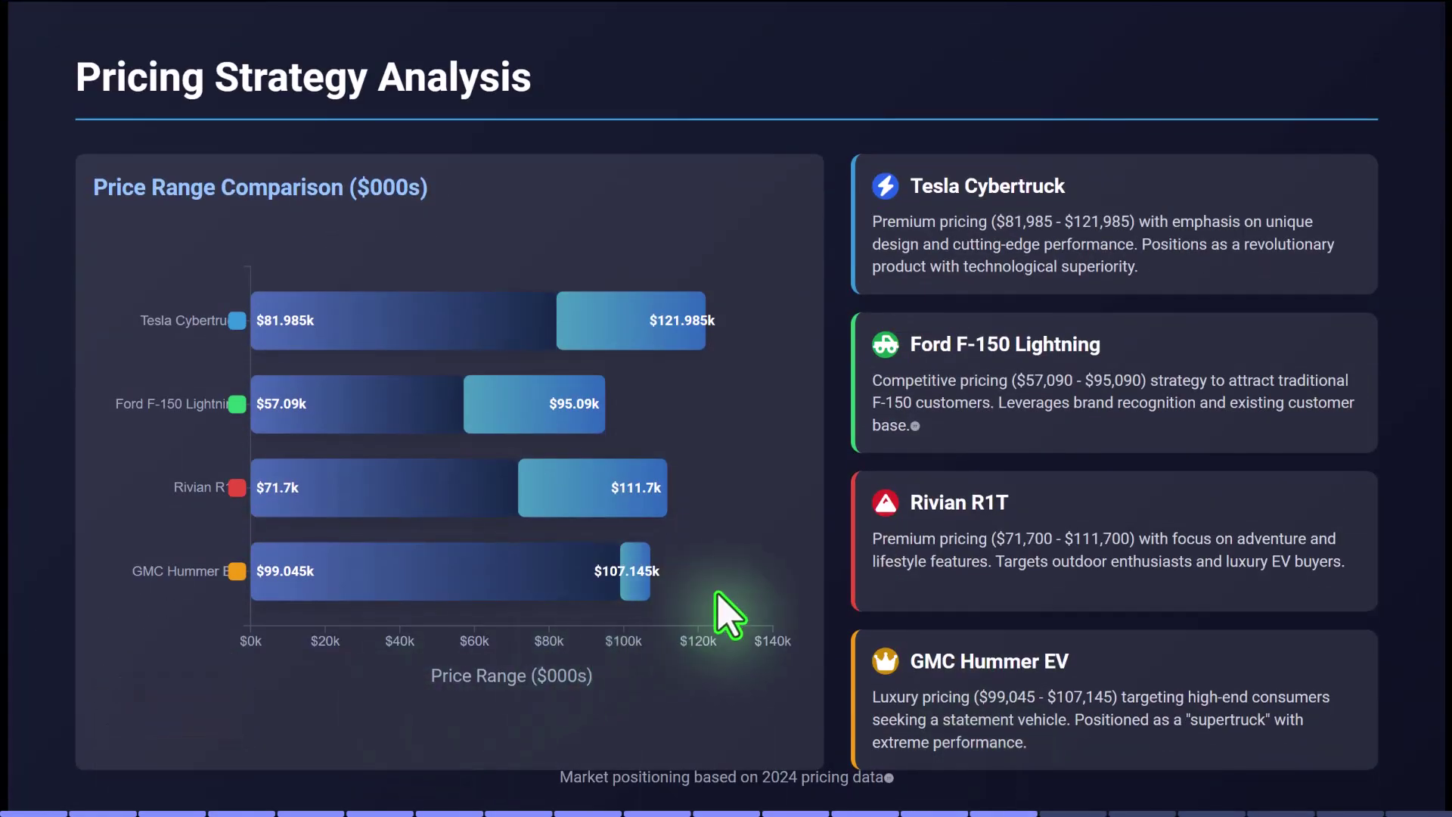
{"action": "key", "text": "Right"}
{"action": "key", "text": "Right"}
{"action": "key", "text": "Escape"}
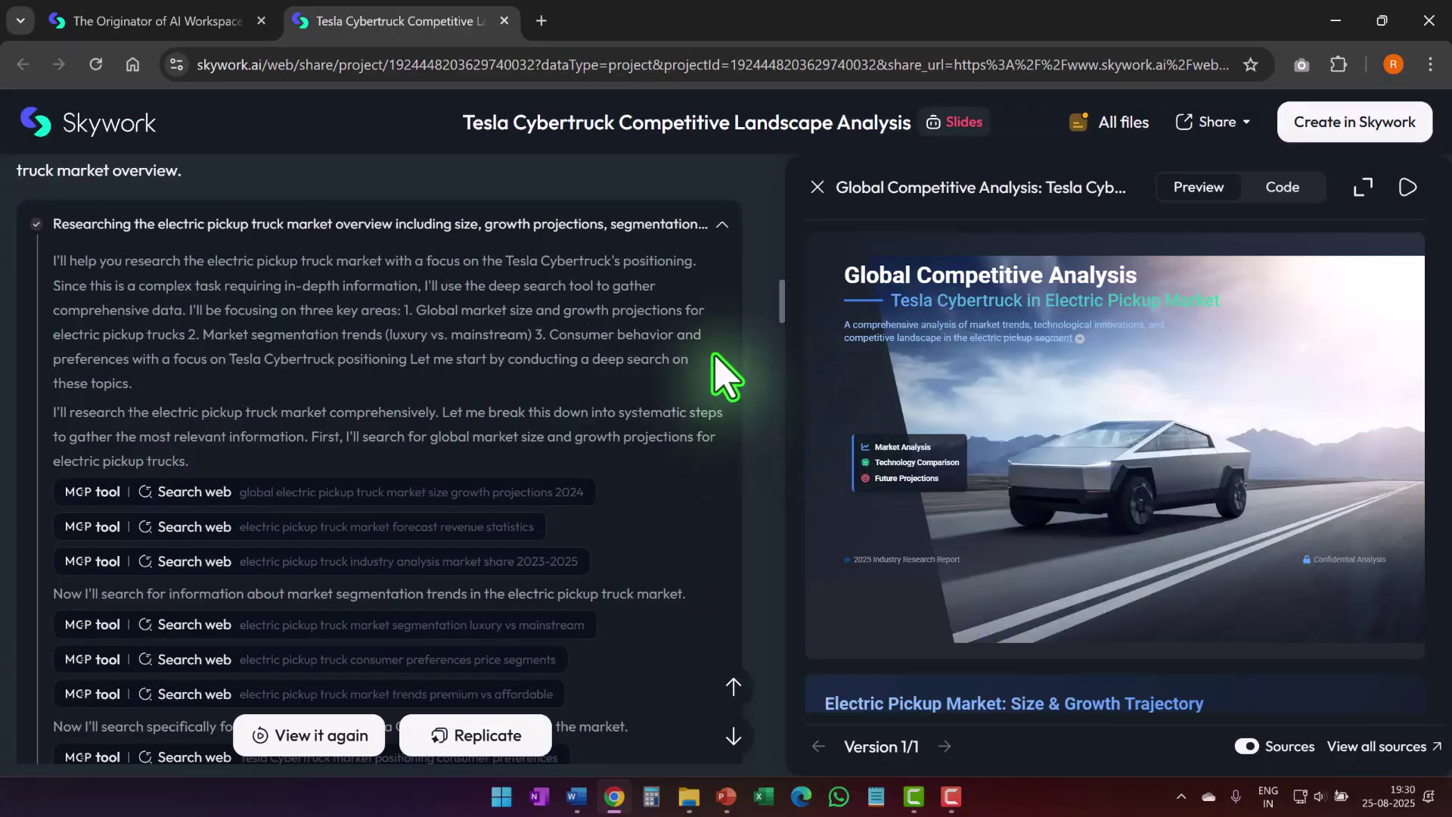
- Scroll through the Cybertruck project's research log
{"action": "scroll", "coordinate": [393, 514], "scroll_direction": "down", "scroll_amount": 20}
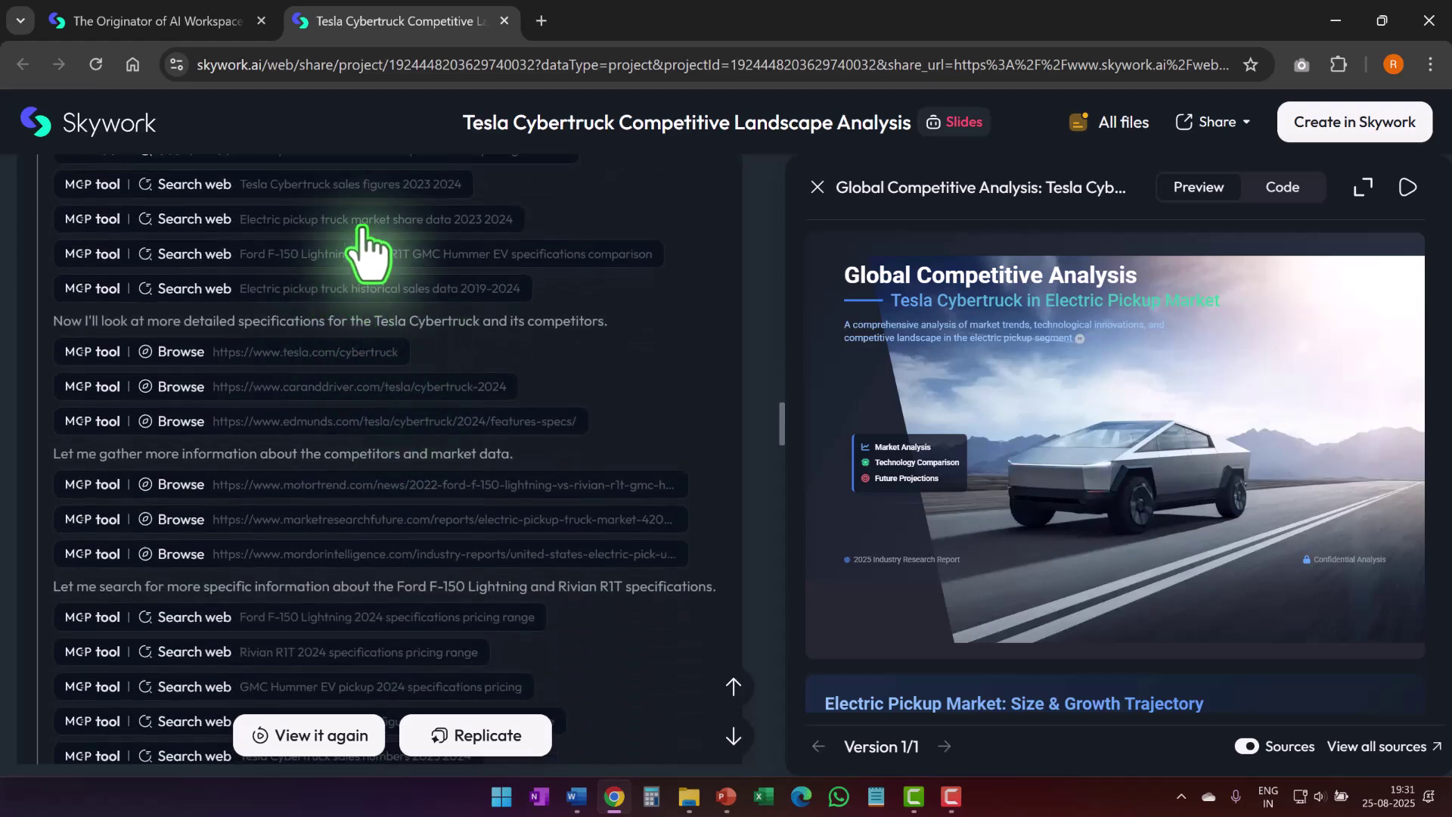
{"action": "scroll", "coordinate": [361, 443], "scroll_direction": "down", "scroll_amount": 8}
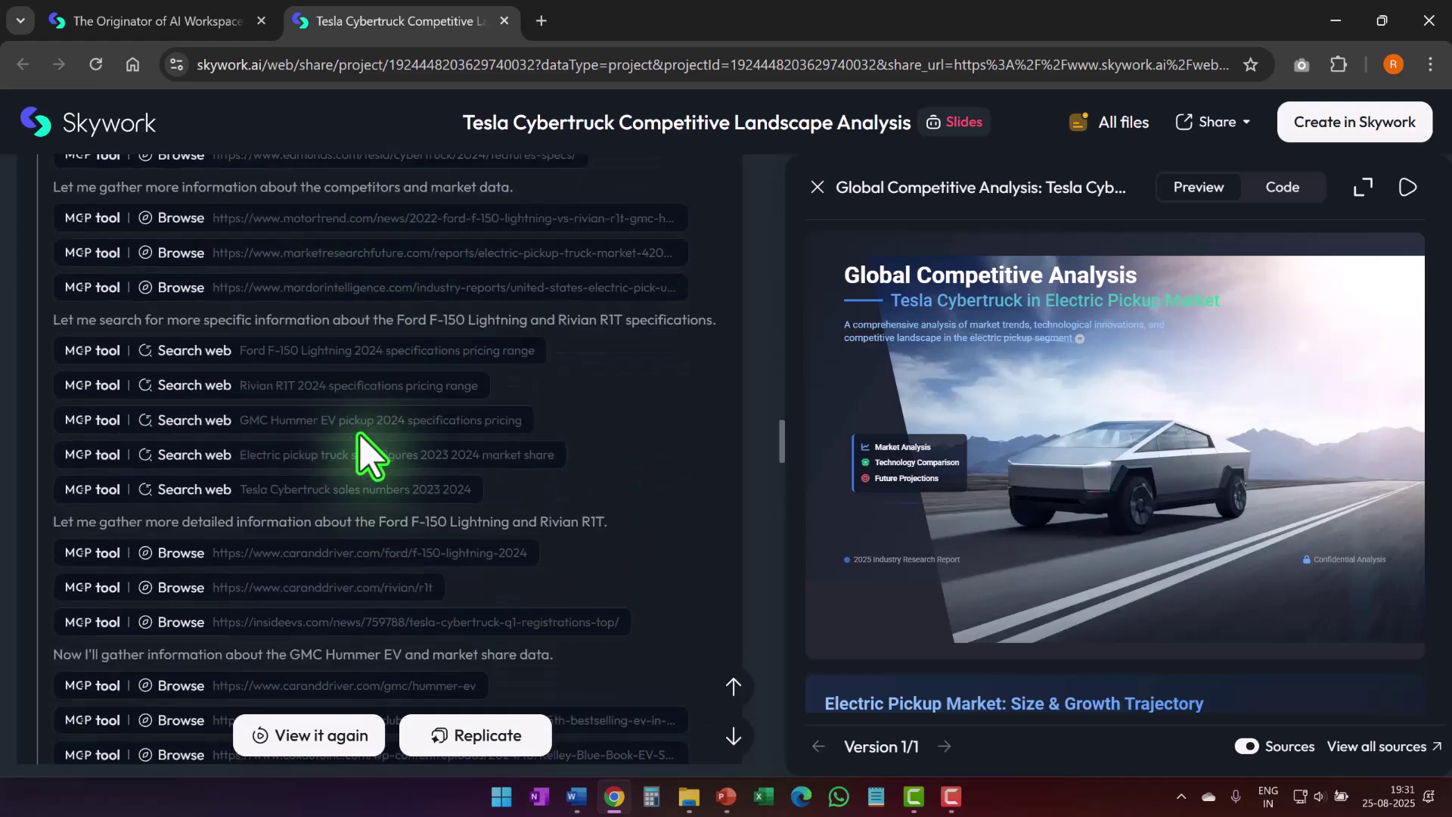
{"action": "scroll", "coordinate": [363, 446], "scroll_direction": "down", "scroll_amount": 12}
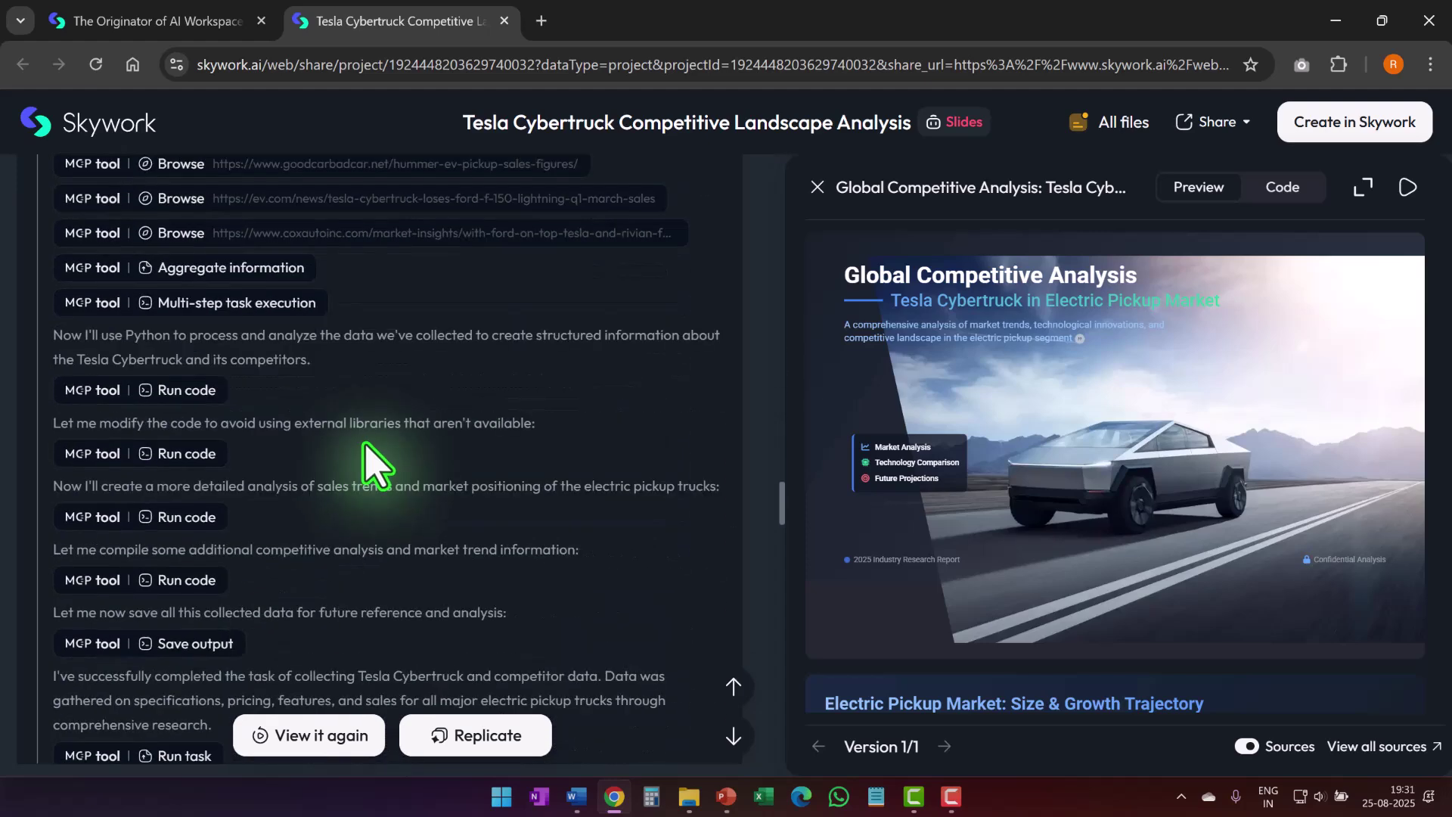
{"action": "scroll", "coordinate": [372, 461], "scroll_direction": "down", "scroll_amount": 5}
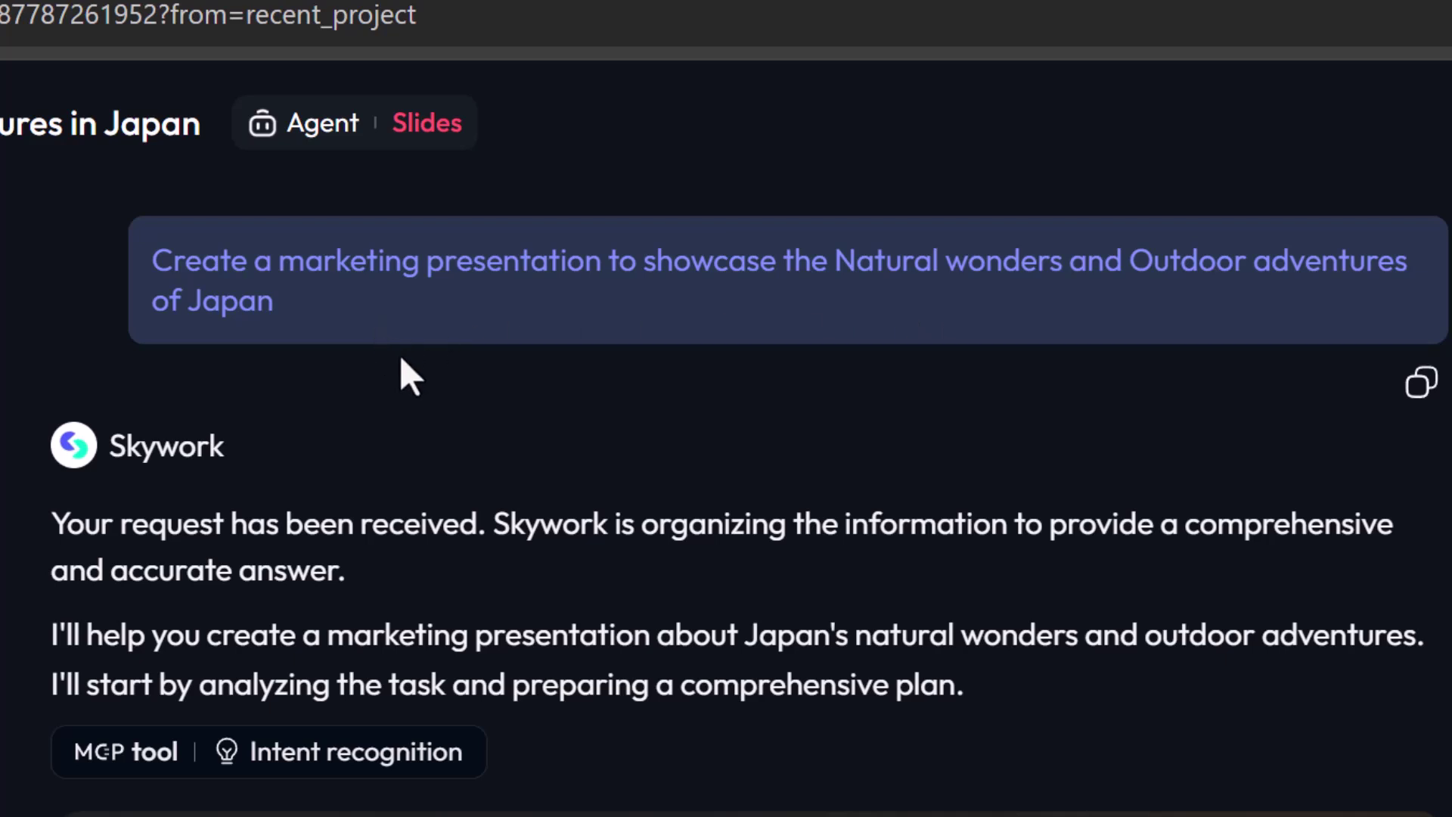
- Scroll through the confirmed Add more questionnaire for the Japan marketing request
{"action": "scroll", "coordinate": [1346, 707], "scroll_direction": "down", "scroll_amount": 5}
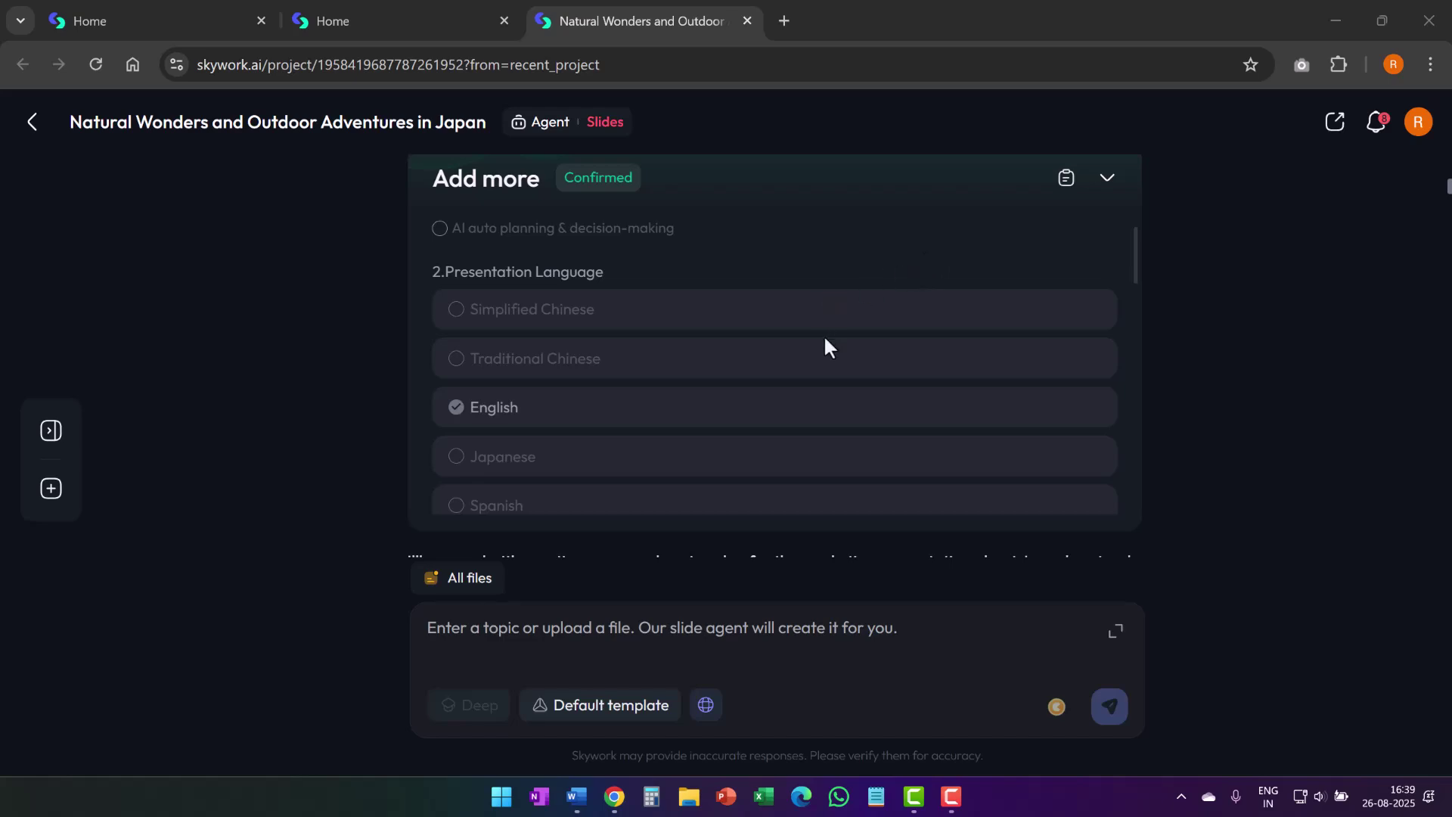
{"action": "scroll", "coordinate": [888, 294], "scroll_direction": "up", "scroll_amount": 2}
{"action": "scroll", "coordinate": [889, 294], "scroll_direction": "down", "scroll_amount": 6}
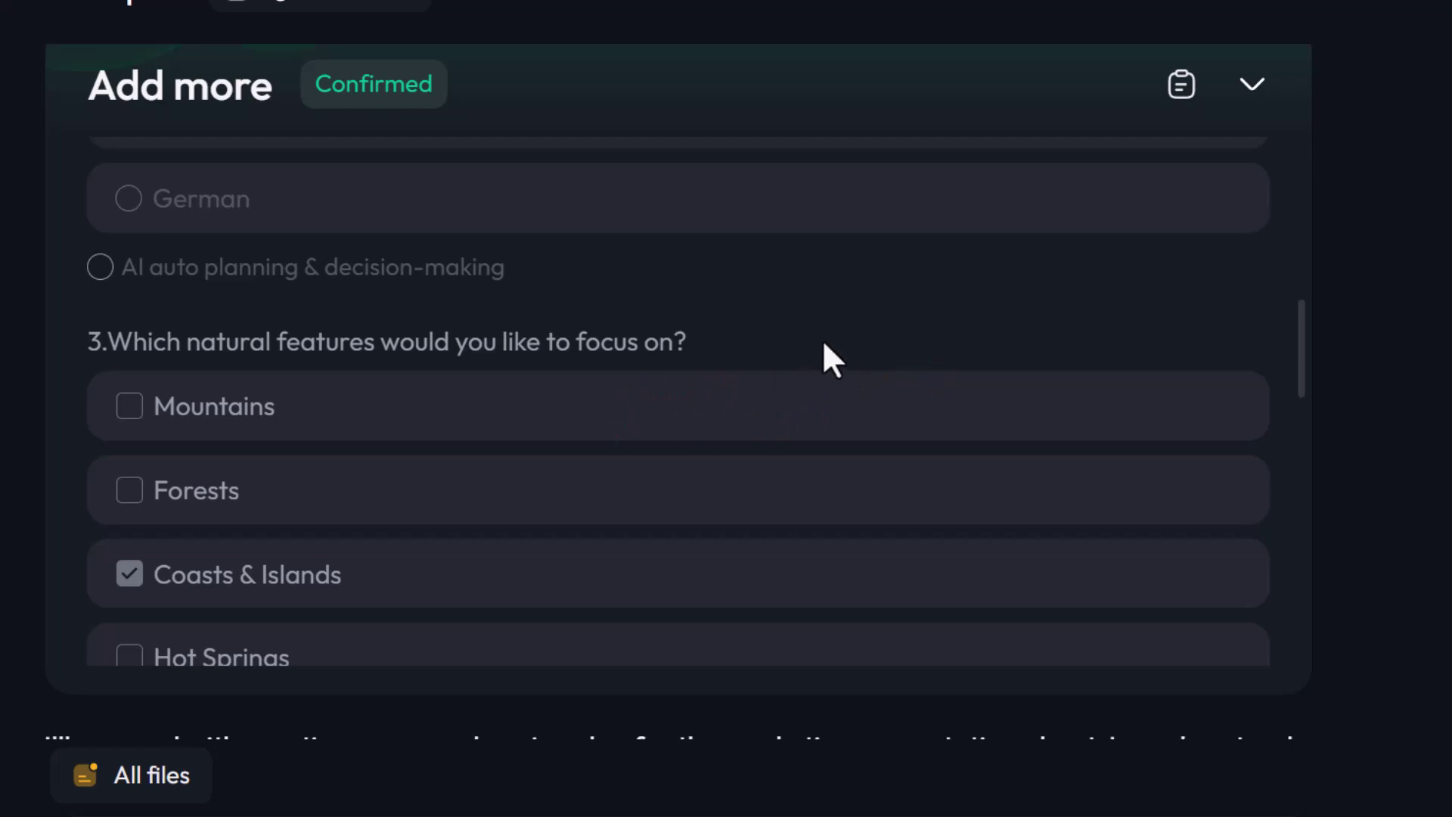
{"action": "scroll", "coordinate": [626, 307], "scroll_direction": "down", "scroll_amount": 2}
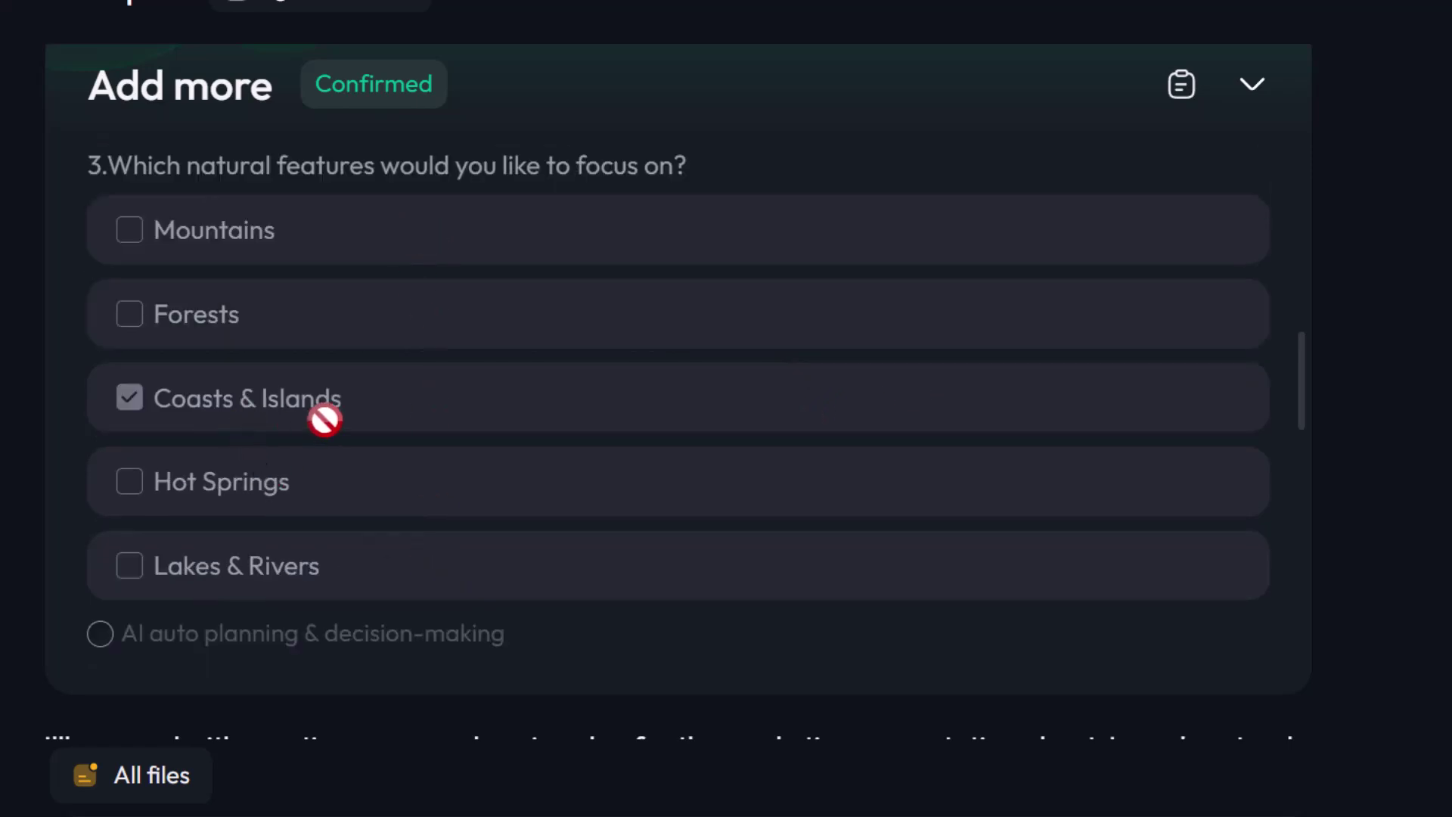
{"action": "scroll", "coordinate": [723, 356], "scroll_direction": "down", "scroll_amount": 4}
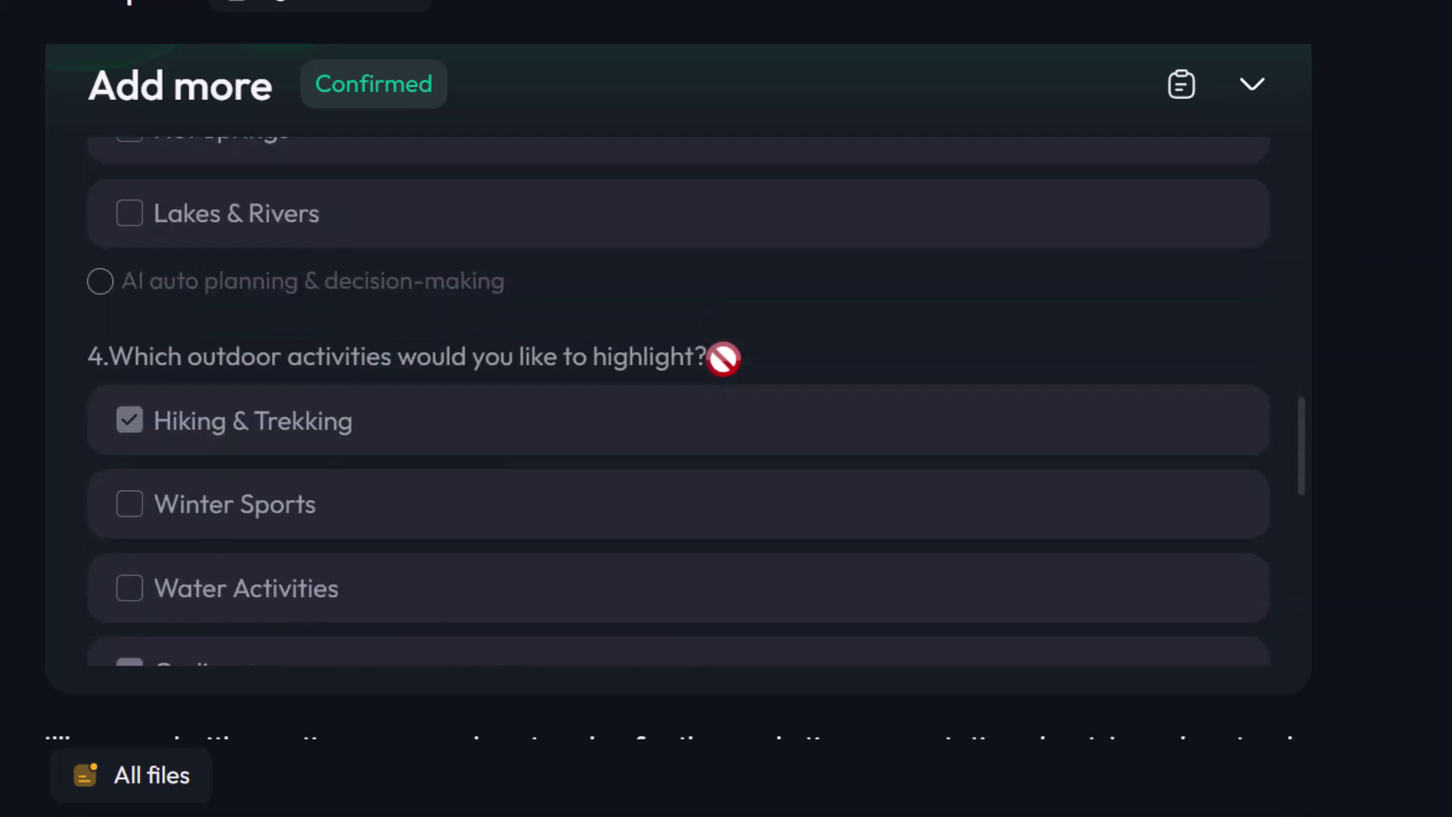
{"action": "scroll", "coordinate": [723, 358], "scroll_direction": "down", "scroll_amount": 3}
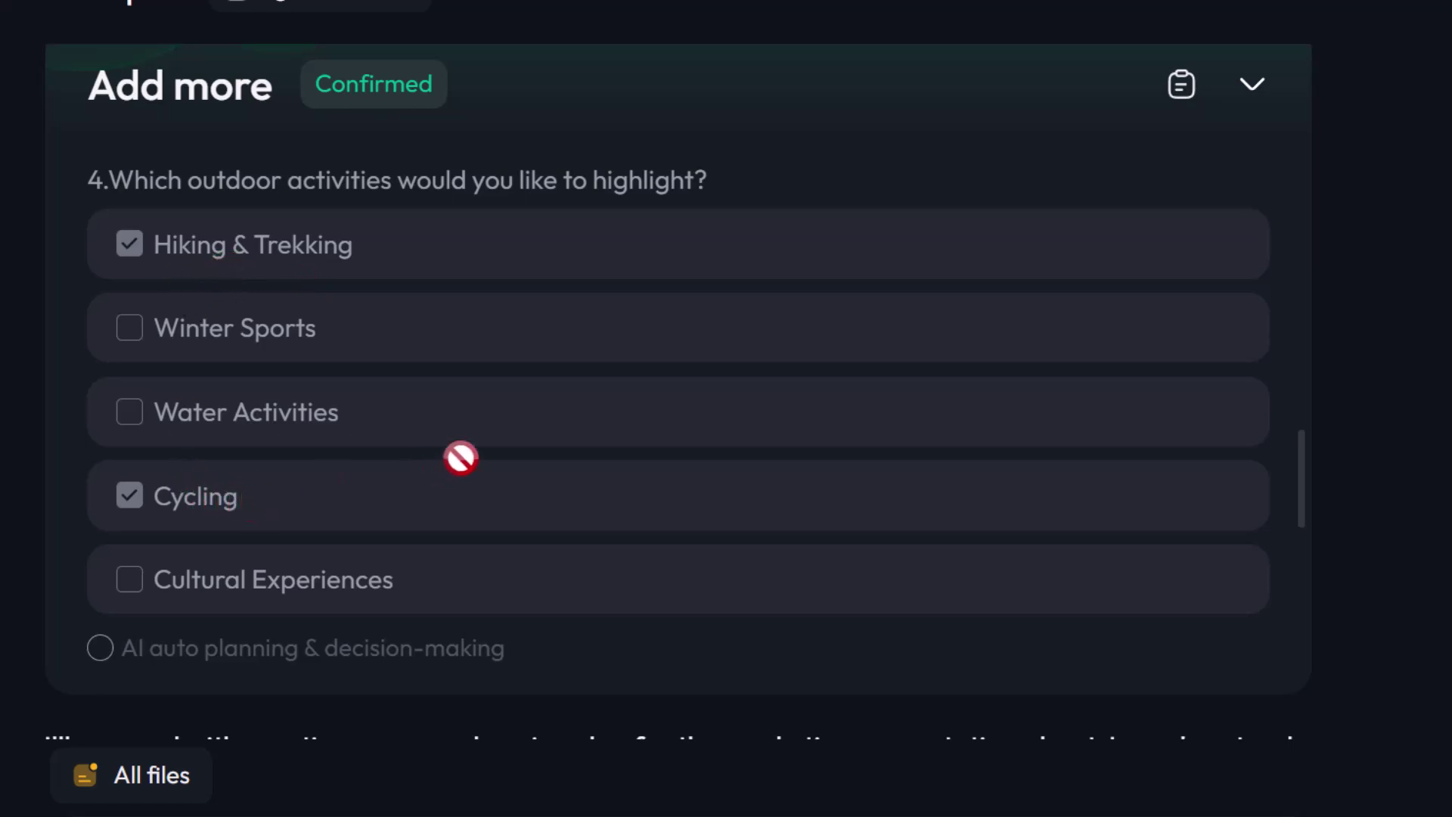
{"action": "scroll", "coordinate": [551, 390], "scroll_direction": "down", "scroll_amount": 5}
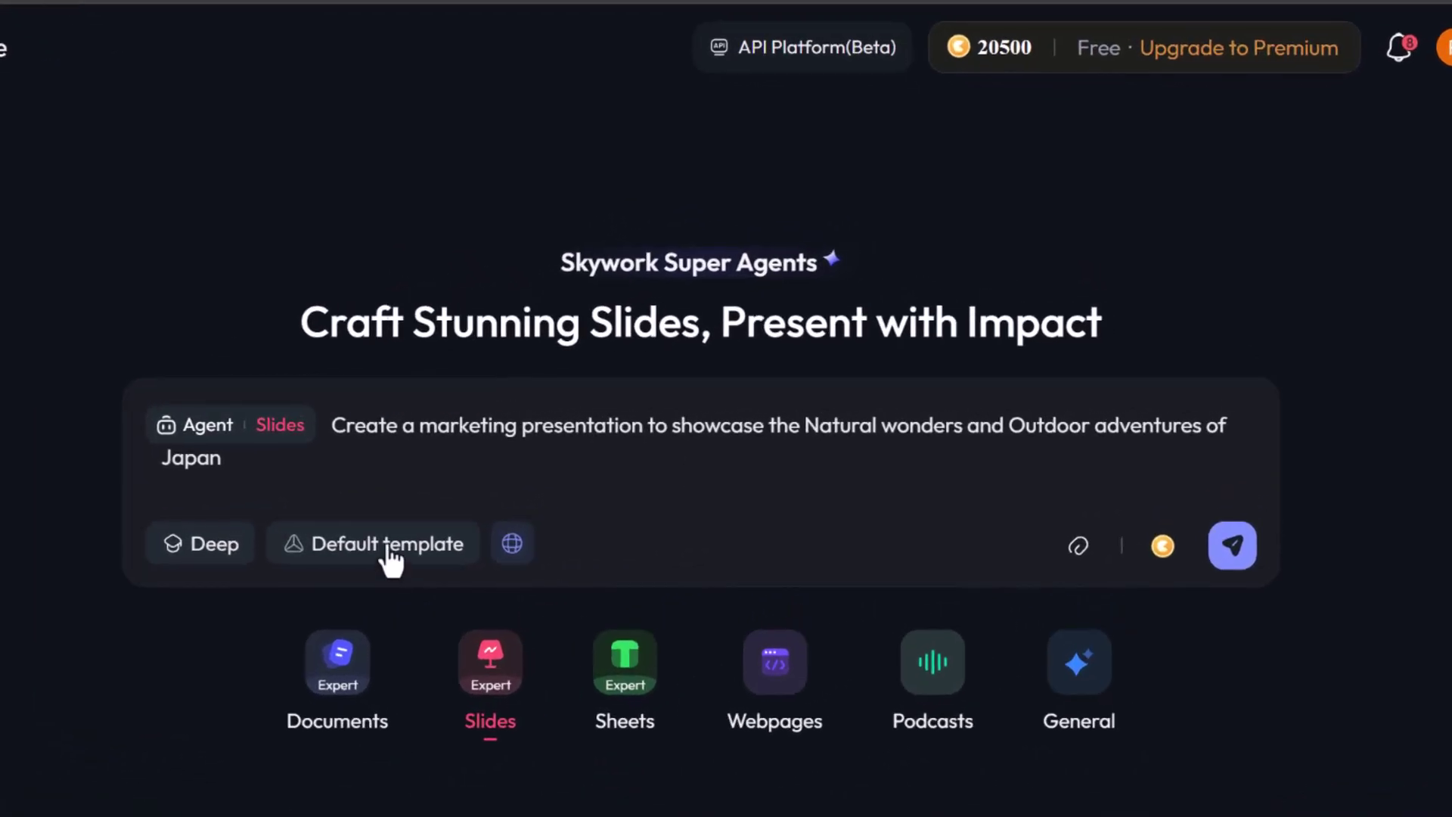
- Open the Default template choice and browse the template gallery
{"action": "left_click", "coordinate": [391, 559]}
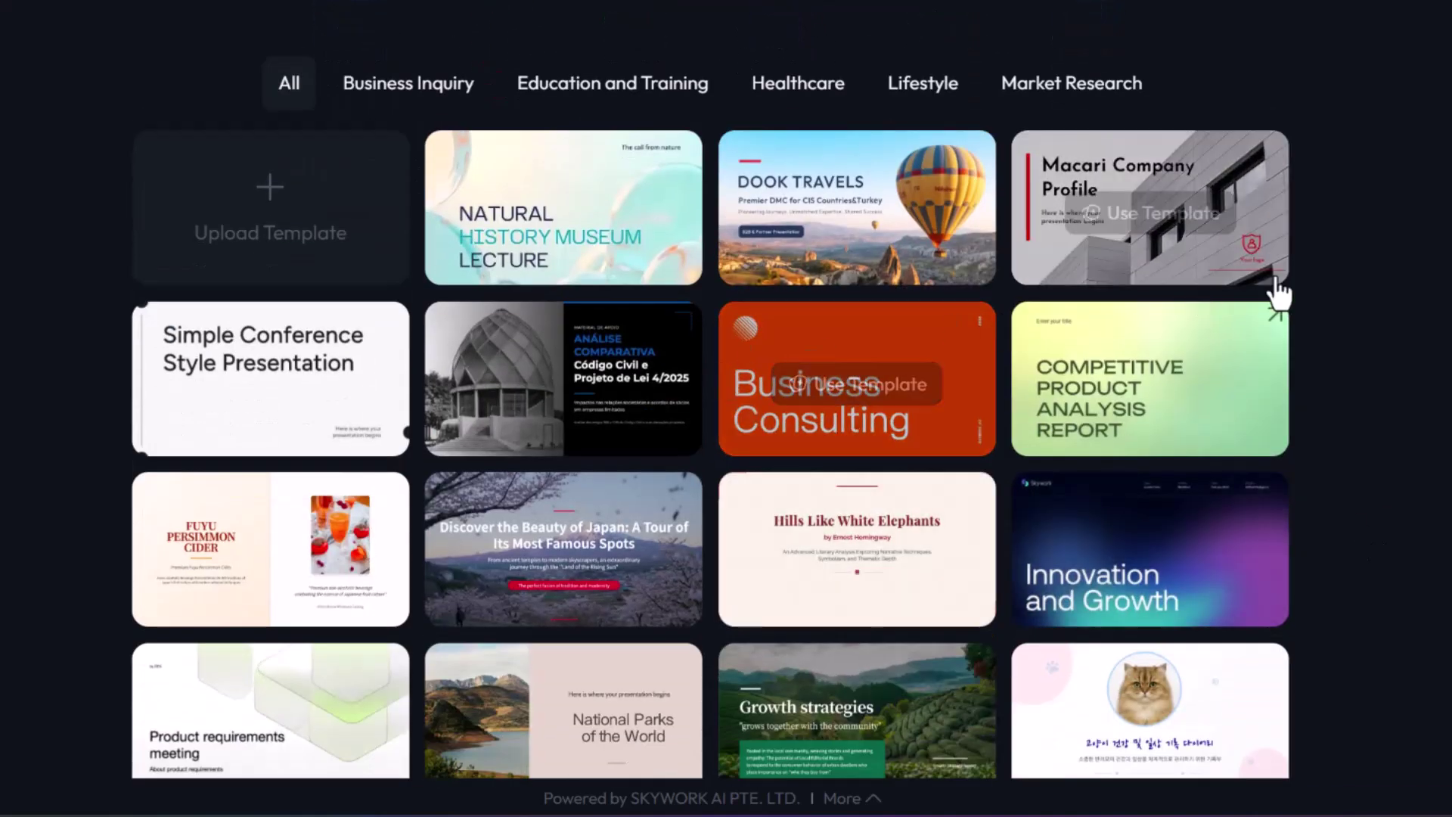
{"action": "scroll", "coordinate": [1356, 554], "scroll_direction": "down", "scroll_amount": 3}
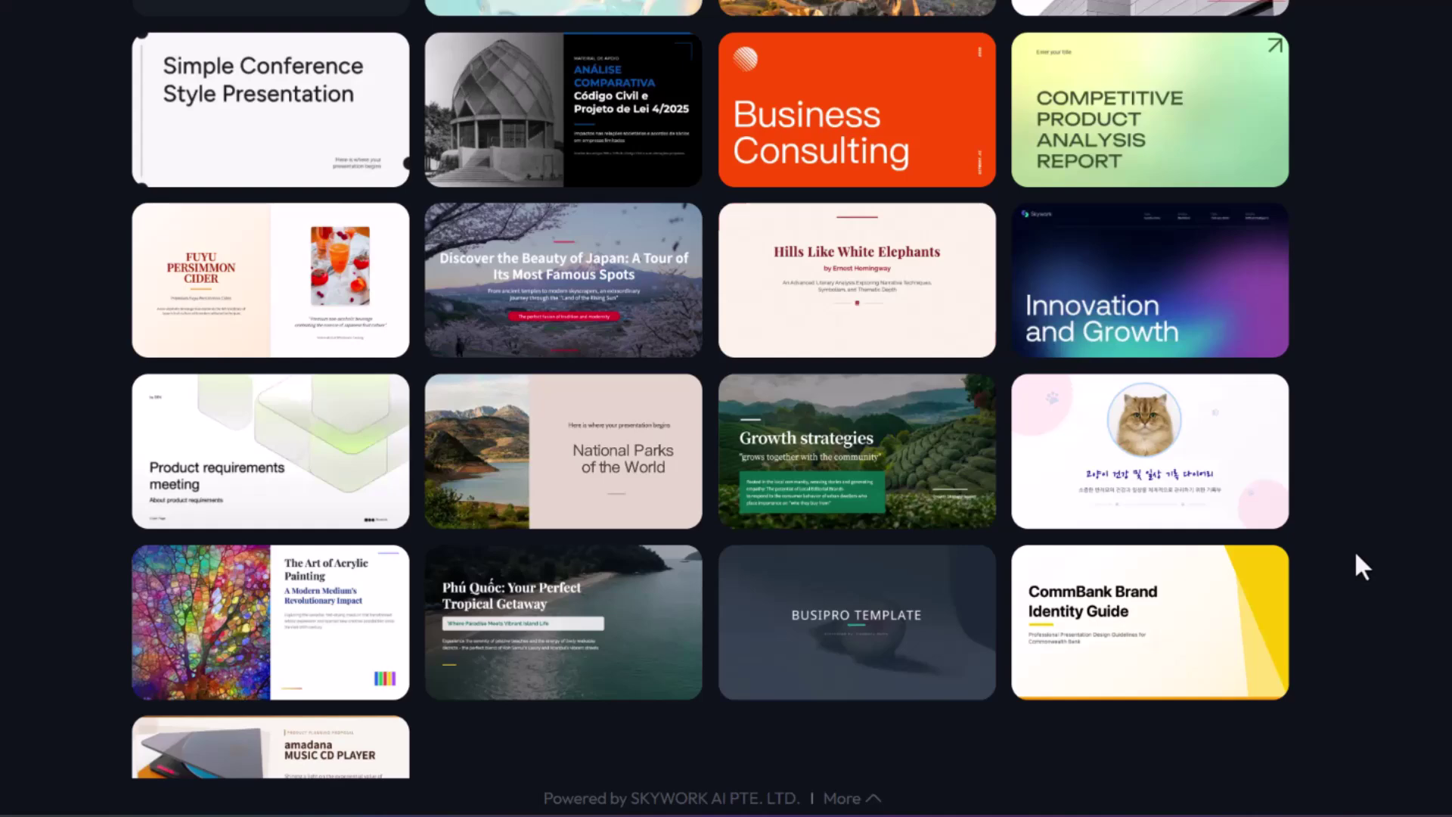
{"action": "scroll", "coordinate": [1368, 465], "scroll_direction": "up", "scroll_amount": 3}
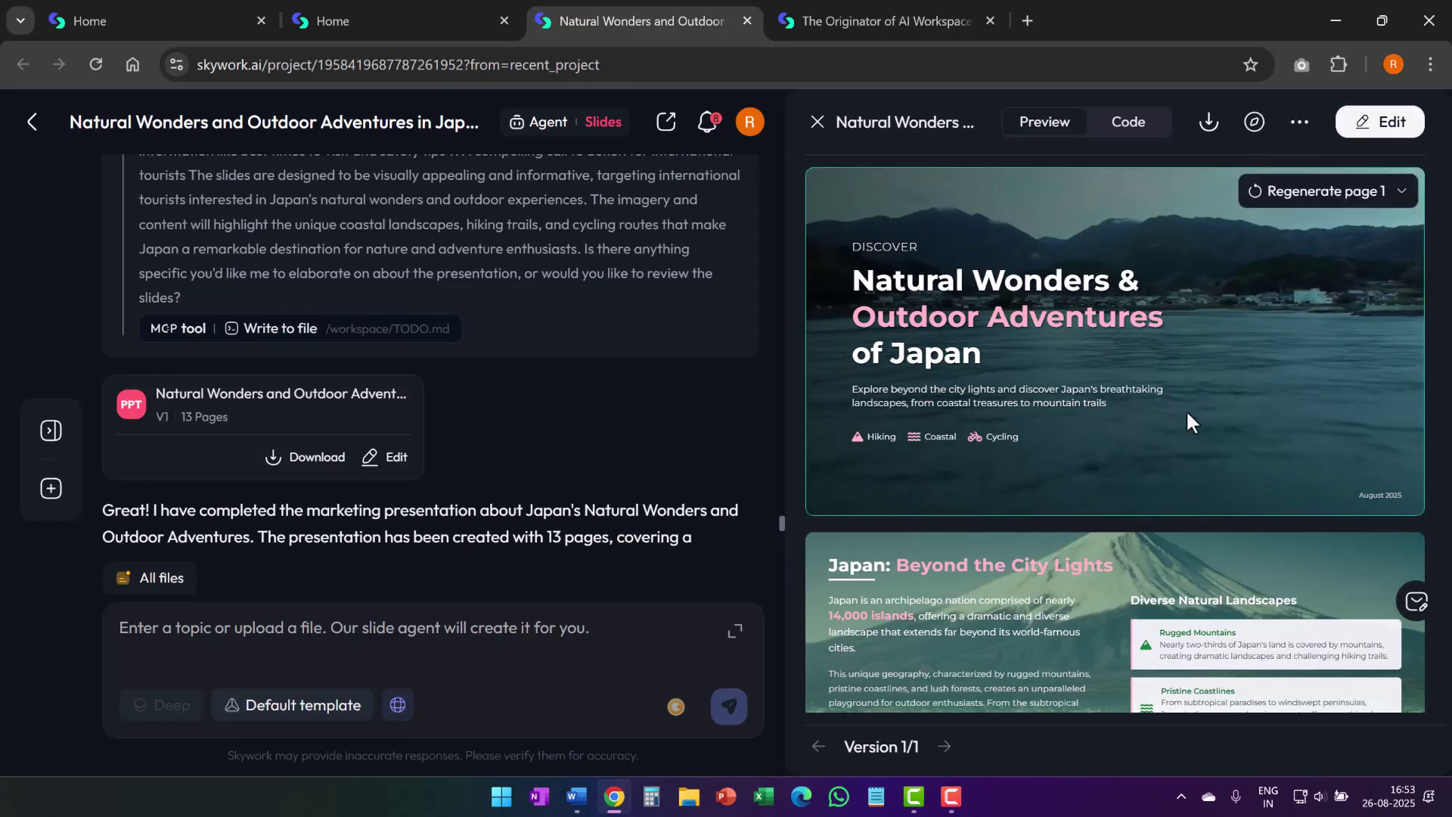
- Scroll the full-screen Japan deck to slide 13, 'Plan Your Japanese Adventure Today'
{"action": "scroll", "coordinate": [1186, 409], "scroll_direction": "down", "scroll_amount": 10}
{"action": "scroll", "coordinate": [1172, 494], "scroll_direction": "down", "scroll_amount": 5}
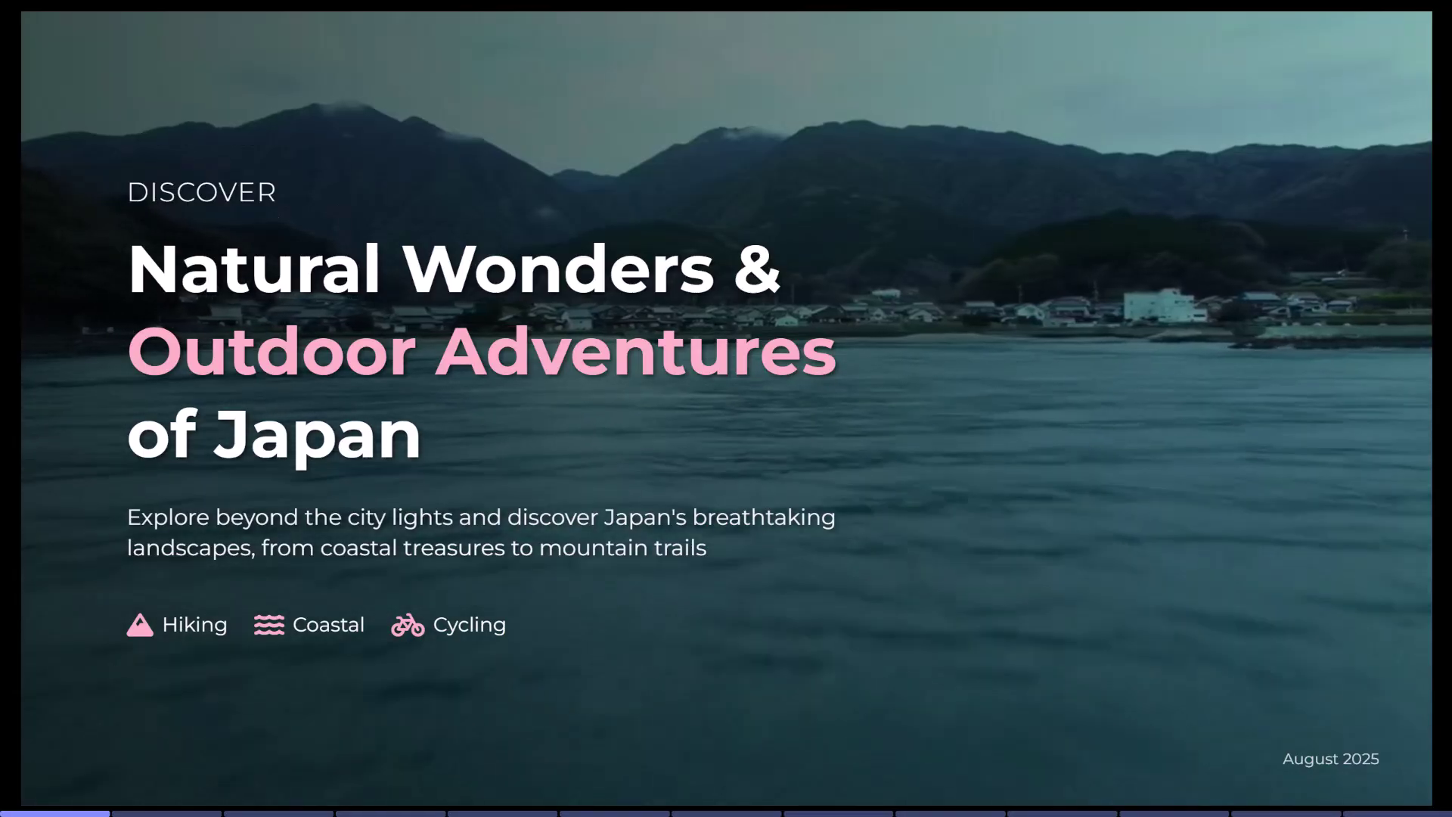
{"action": "scroll", "coordinate": [1446, 563], "scroll_direction": "down", "scroll_amount": 5}
{"action": "scroll", "coordinate": [1446, 564], "scroll_direction": "down", "scroll_amount": 5}
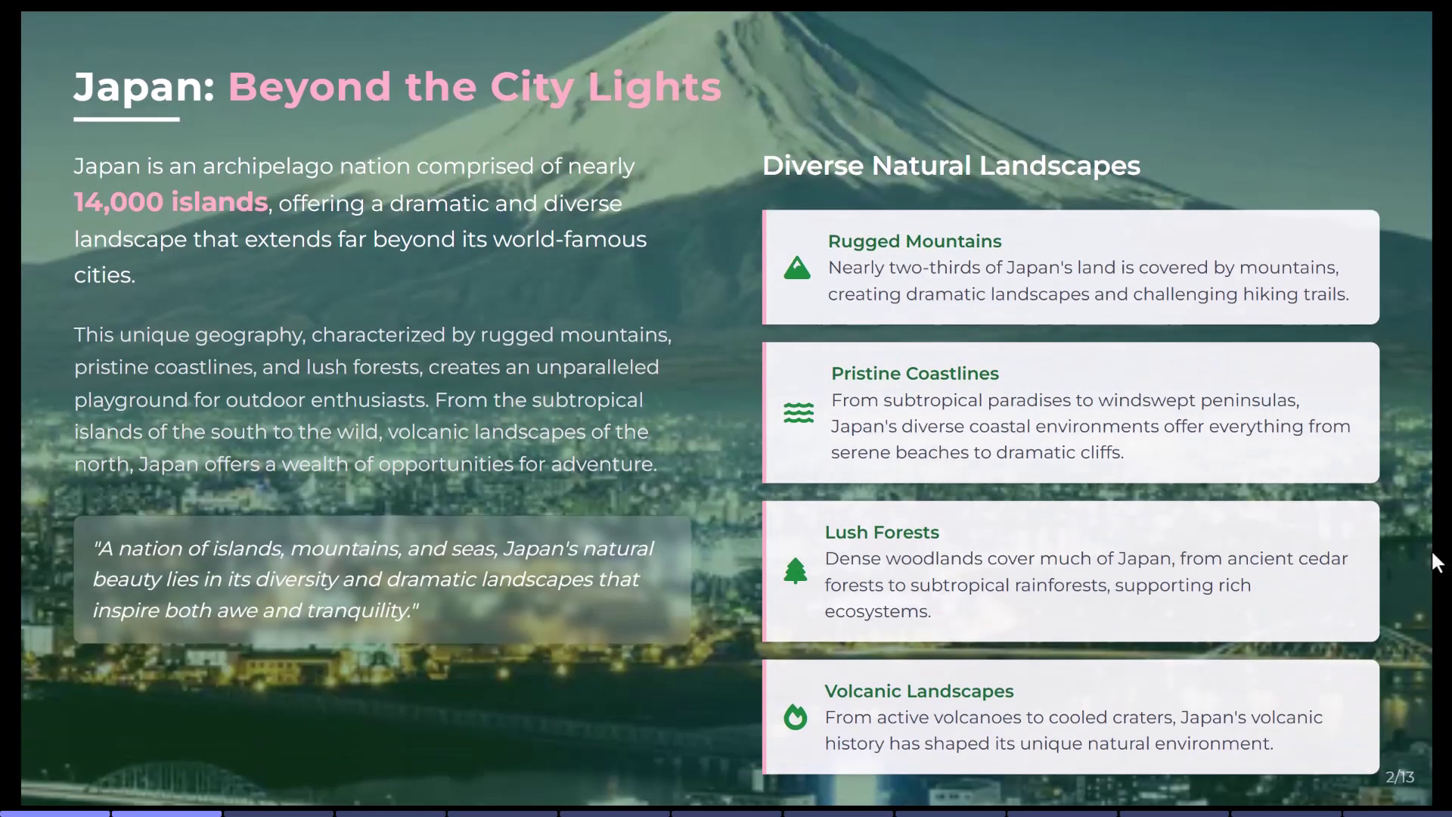
{"action": "scroll", "coordinate": [1437, 564], "scroll_direction": "down", "scroll_amount": 5}
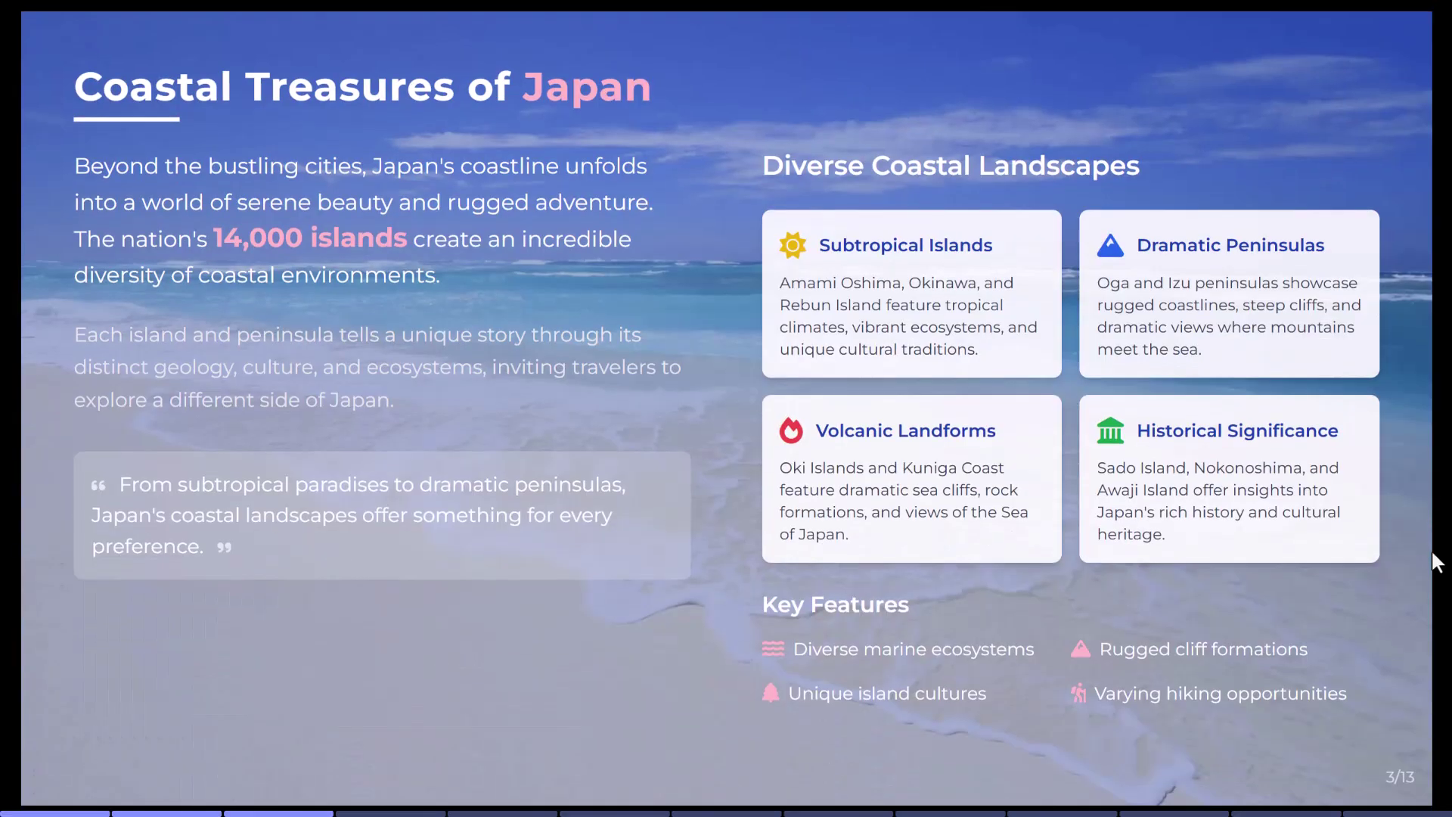
{"action": "scroll", "coordinate": [1437, 563], "scroll_direction": "down", "scroll_amount": 5}
{"action": "scroll", "coordinate": [1437, 563], "scroll_direction": "down", "scroll_amount": 5}
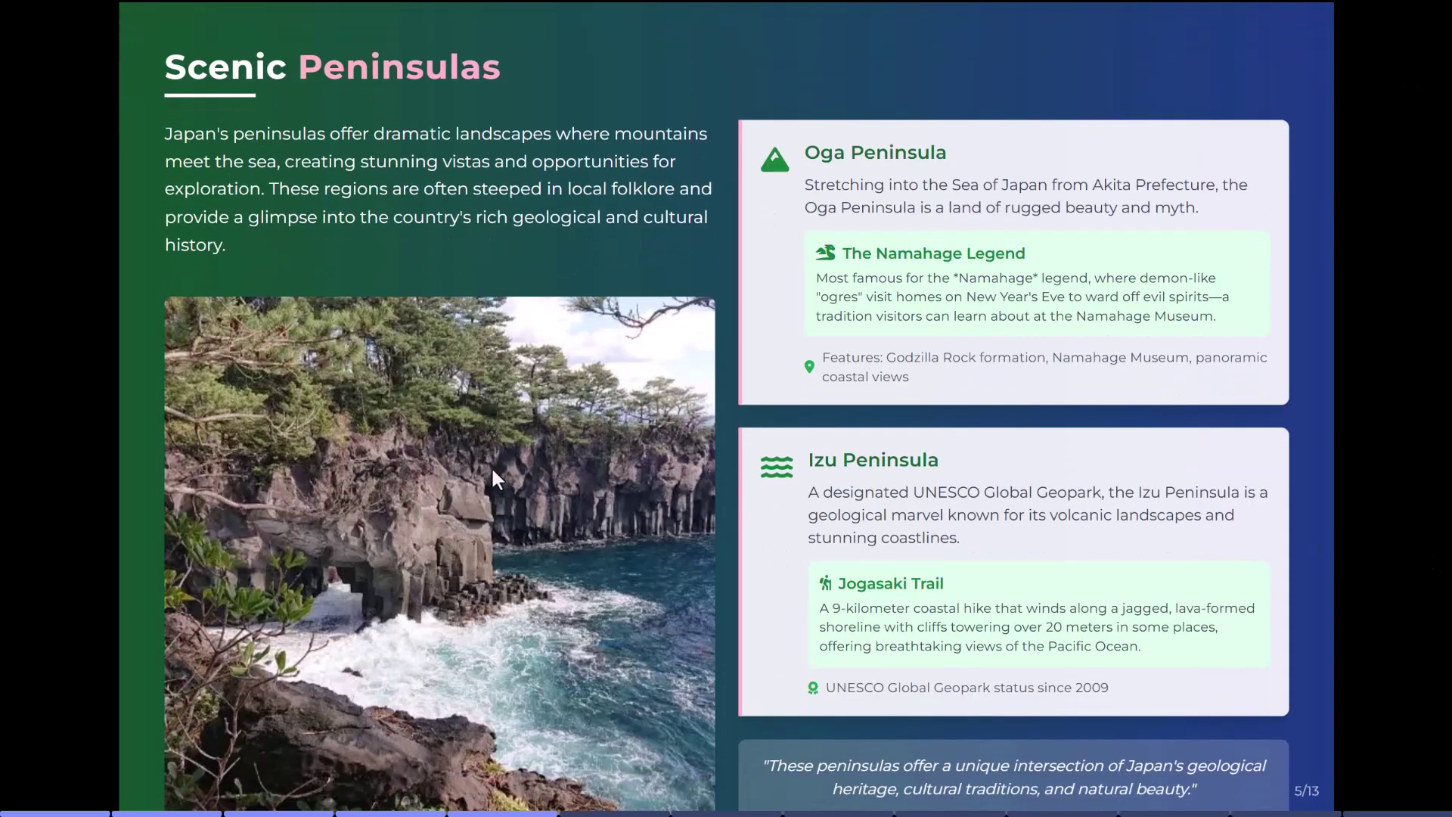
{"action": "scroll", "coordinate": [521, 454], "scroll_direction": "down", "scroll_amount": 5}
{"action": "scroll", "coordinate": [547, 458], "scroll_direction": "down", "scroll_amount": 5}
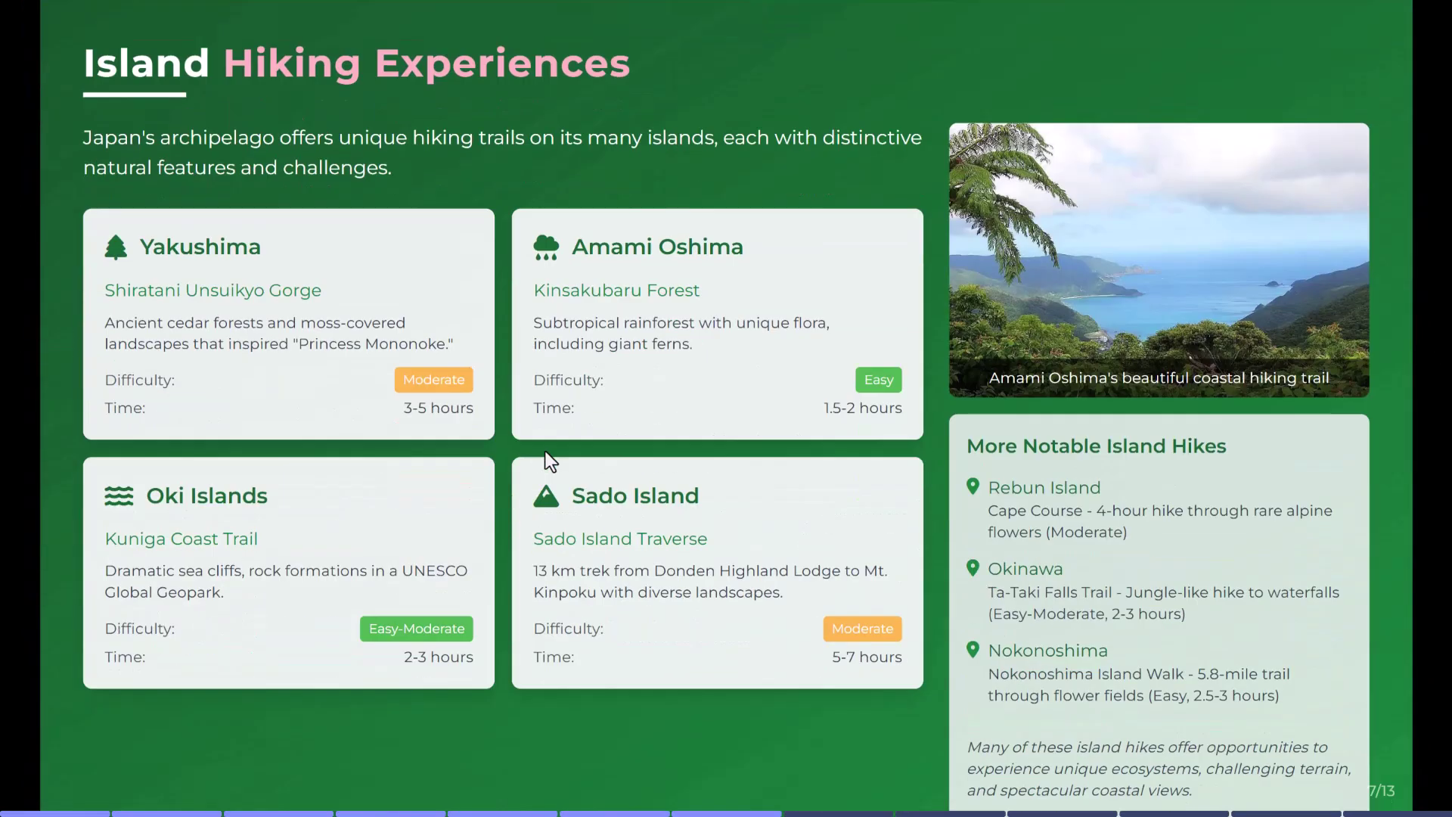
{"action": "scroll", "coordinate": [546, 450], "scroll_direction": "down", "scroll_amount": 5}
{"action": "scroll", "coordinate": [546, 451], "scroll_direction": "down", "scroll_amount": 5}
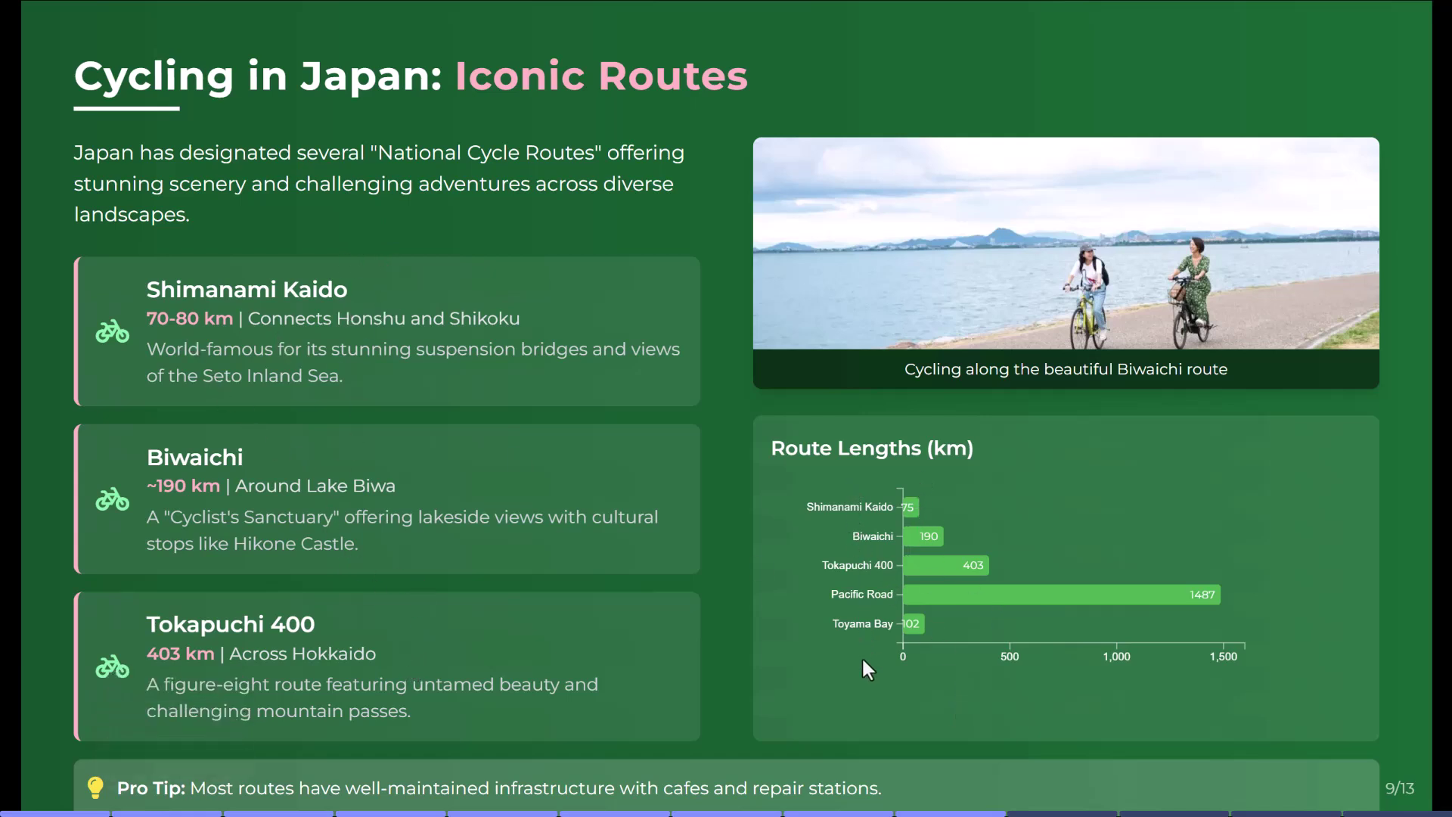
- Show the all-slides overview with G and scroll through it
{"action": "key", "text": "g"}
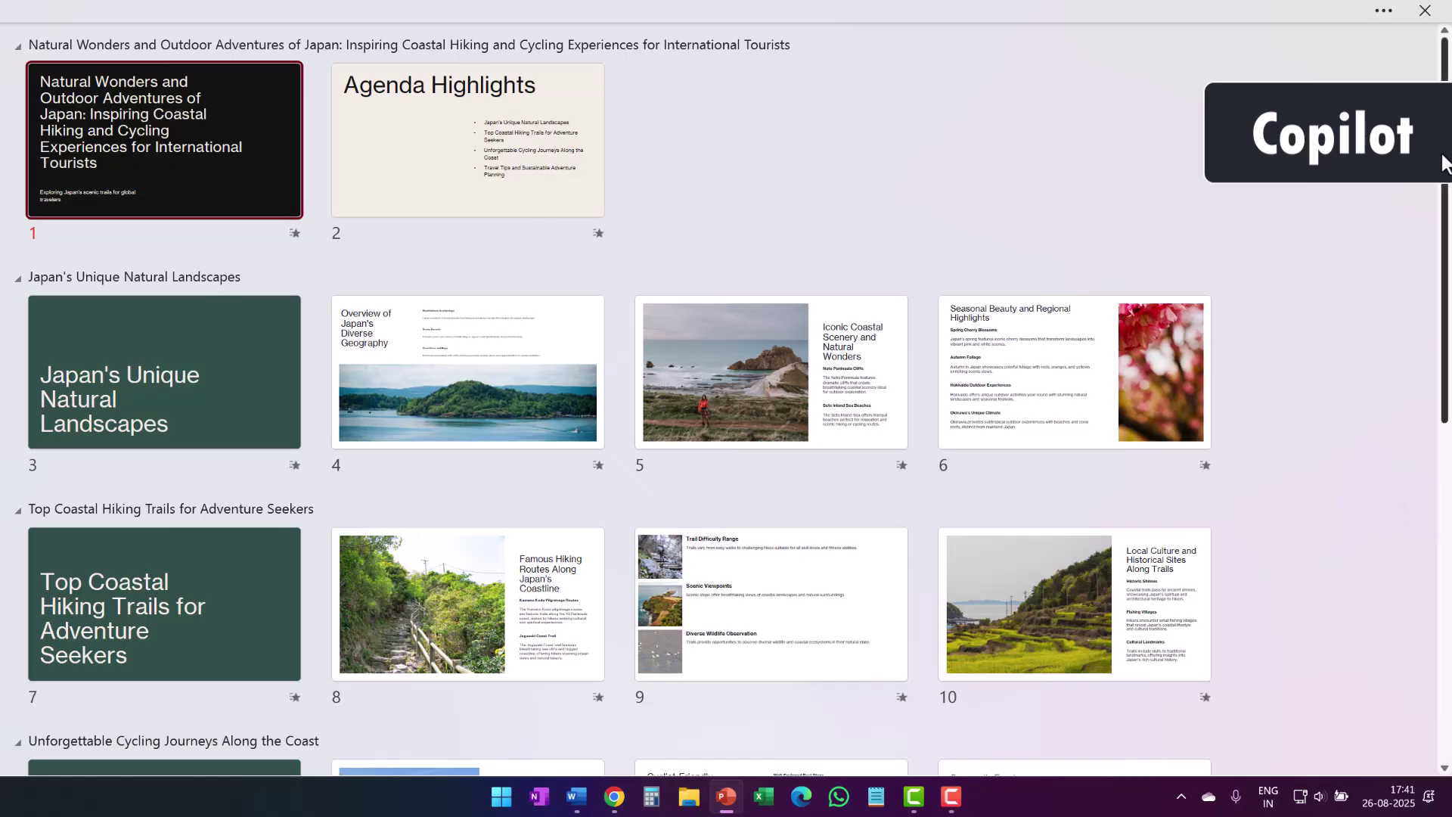
{"action": "scroll", "coordinate": [1446, 287], "scroll_direction": "down", "scroll_amount": 3}
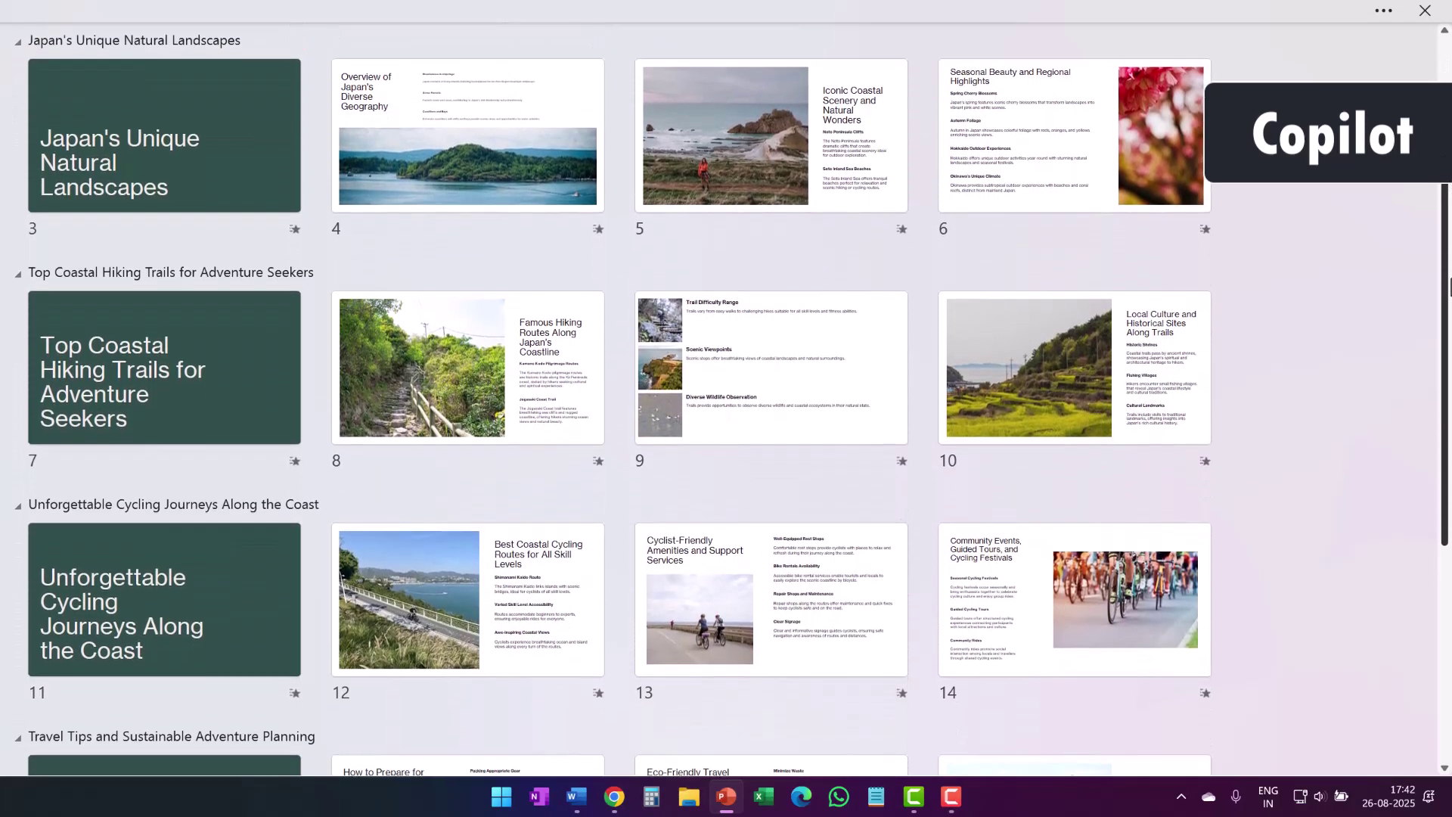
{"action": "left_click_drag", "start_coordinate": [1448, 287], "coordinate": [1448, 510]}
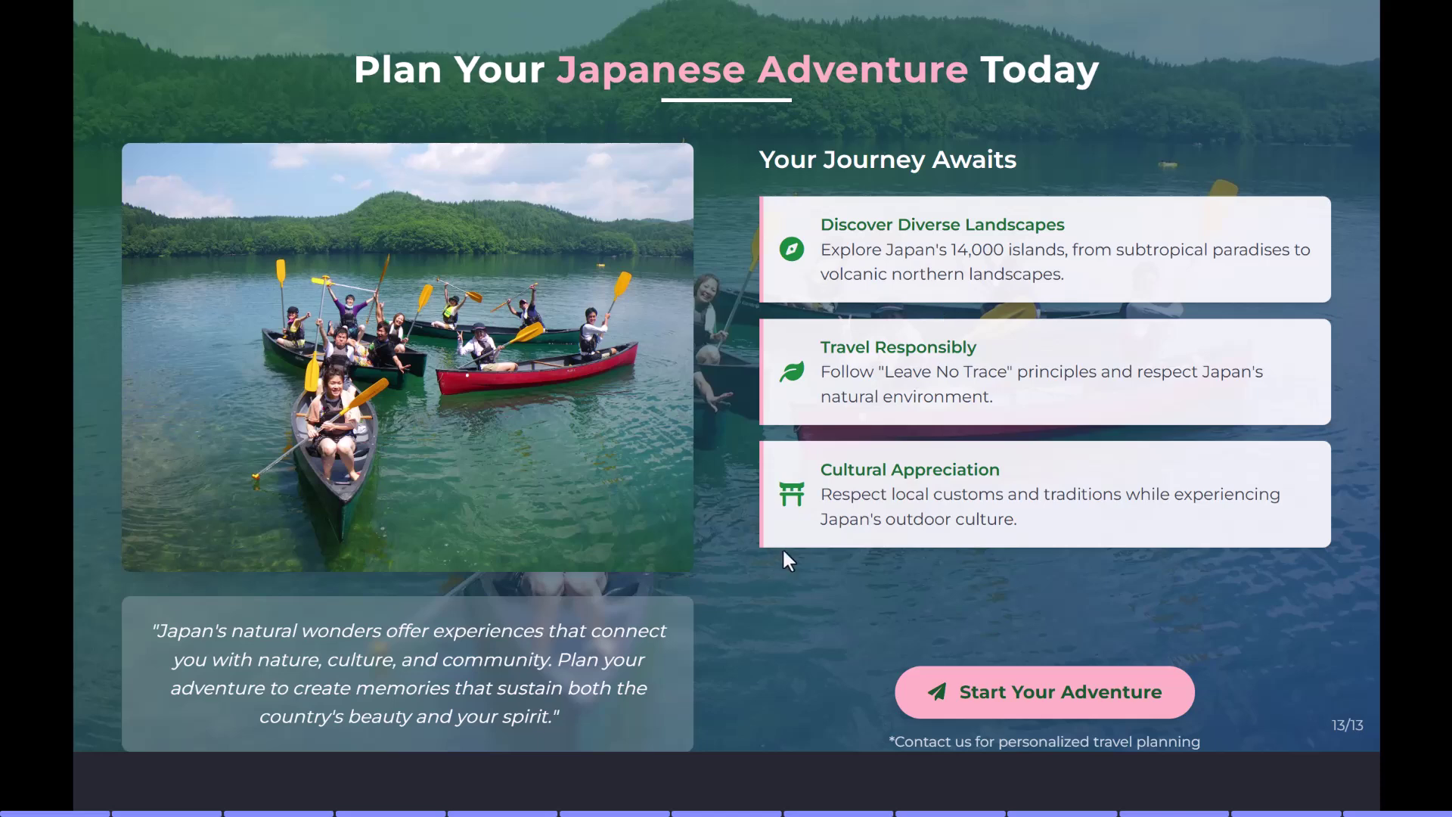
- Bring up the Natural Wonders and Outdoor Activities in Japan project, its deck playing full screen
{"action": "mouse_move", "coordinate": [488, 144]}
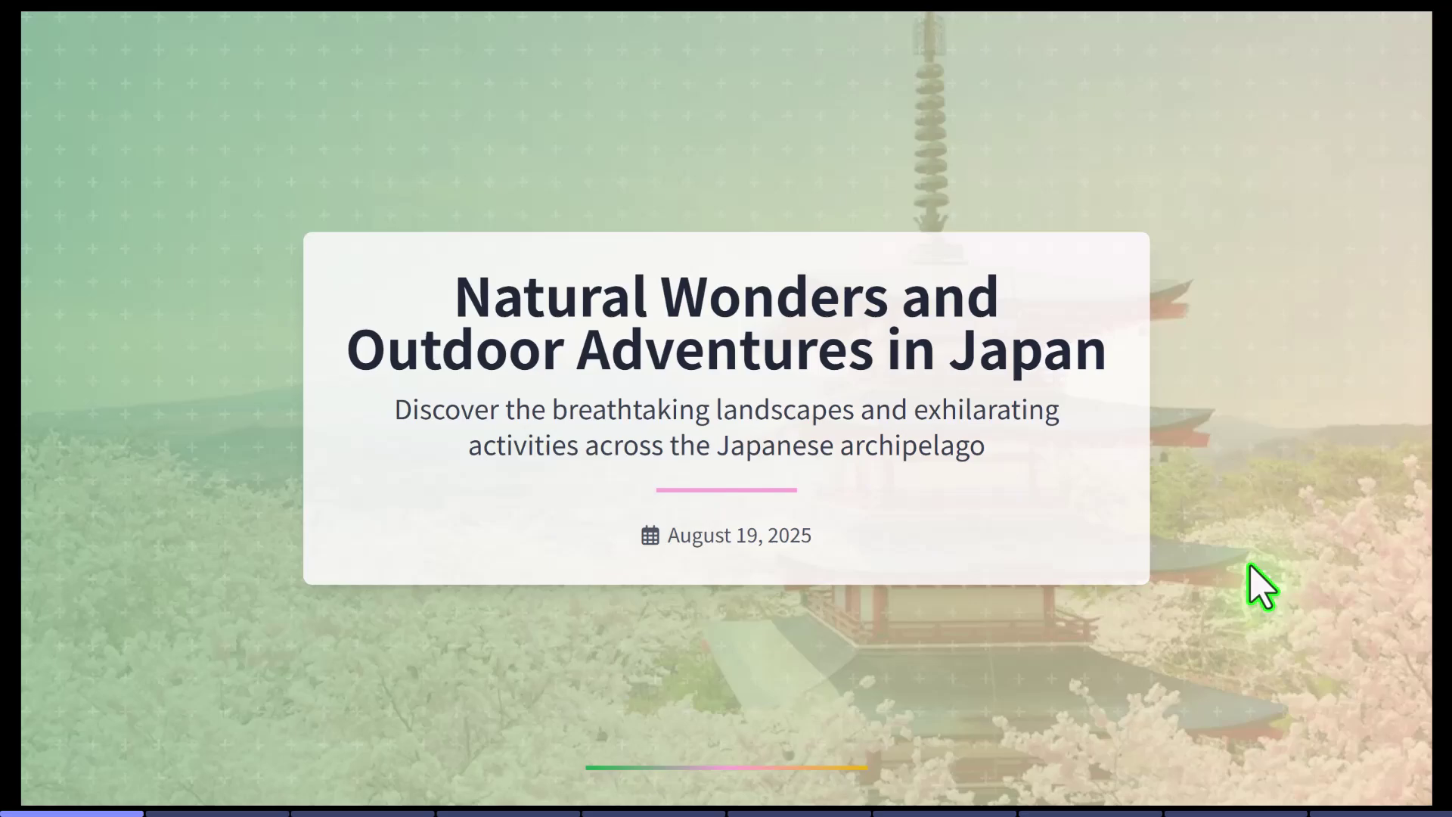
- Scroll through the Japan deck's slides to the last one, 10/10
{"action": "scroll", "coordinate": [1259, 586], "scroll_direction": "down", "scroll_amount": 20}
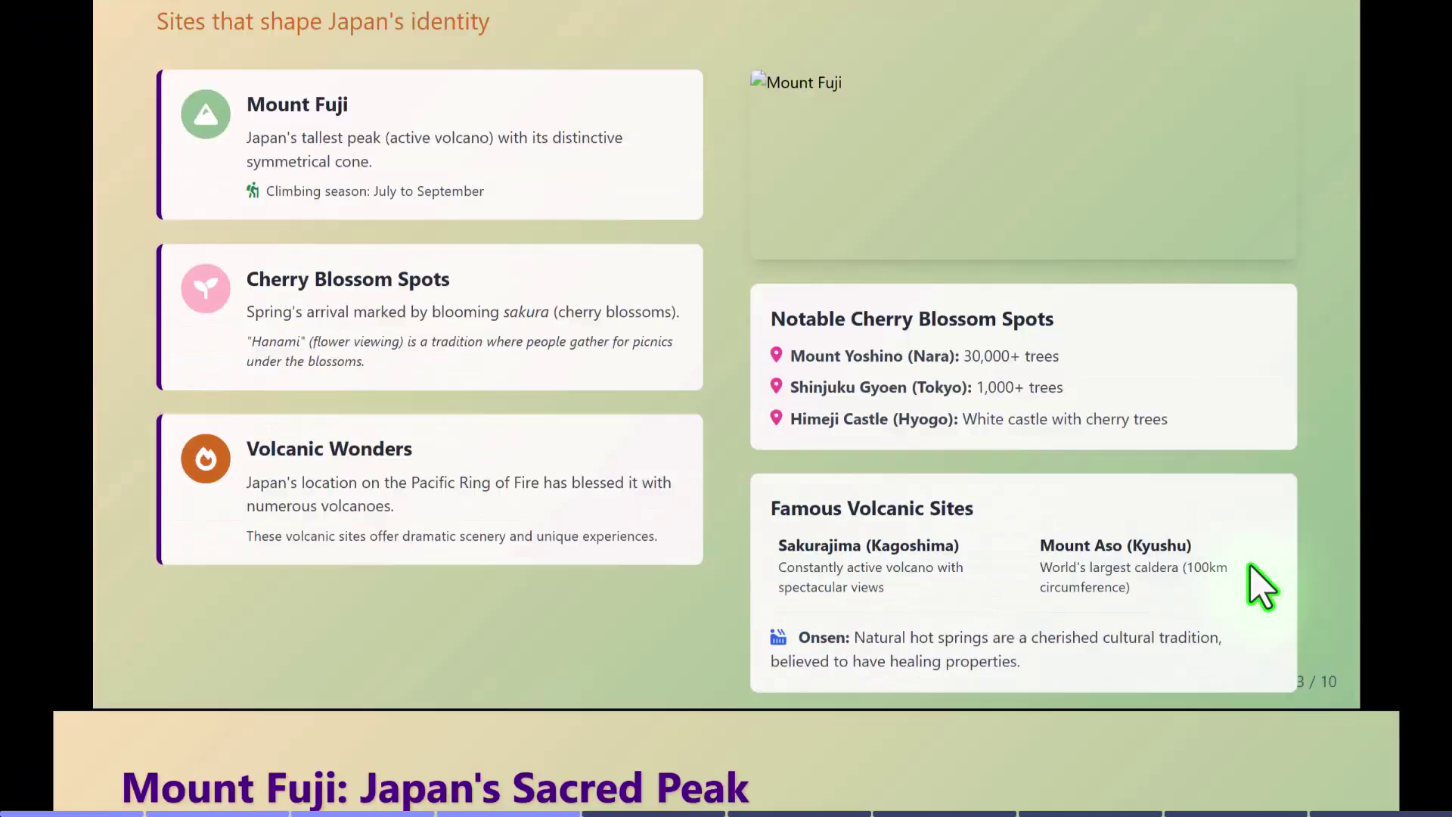
{"action": "scroll", "coordinate": [1259, 587], "scroll_direction": "down", "scroll_amount": 6}
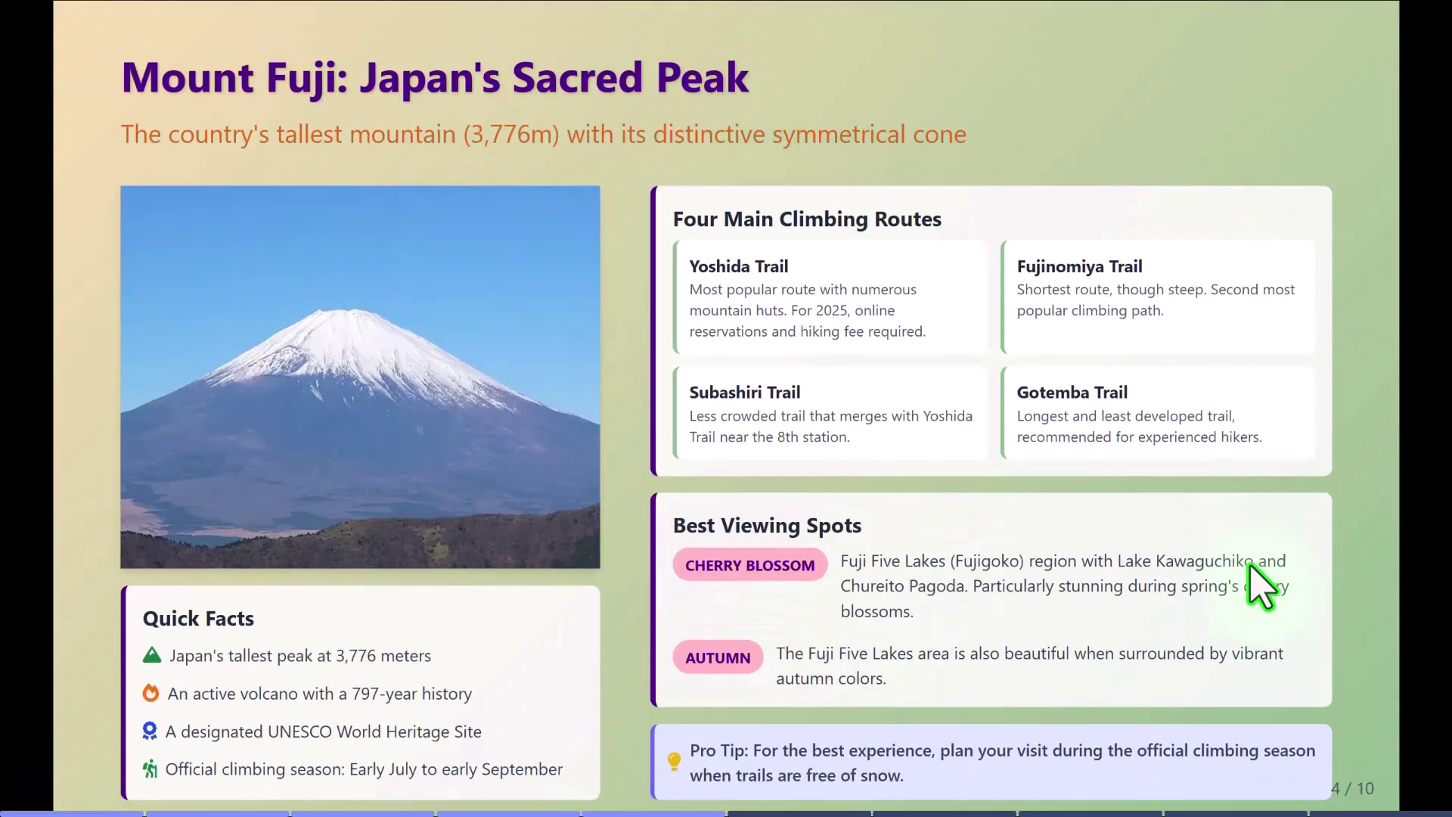
{"action": "scroll", "coordinate": [1259, 586], "scroll_direction": "down", "scroll_amount": 20}
{"action": "scroll", "coordinate": [1259, 586], "scroll_direction": "down", "scroll_amount": 5}
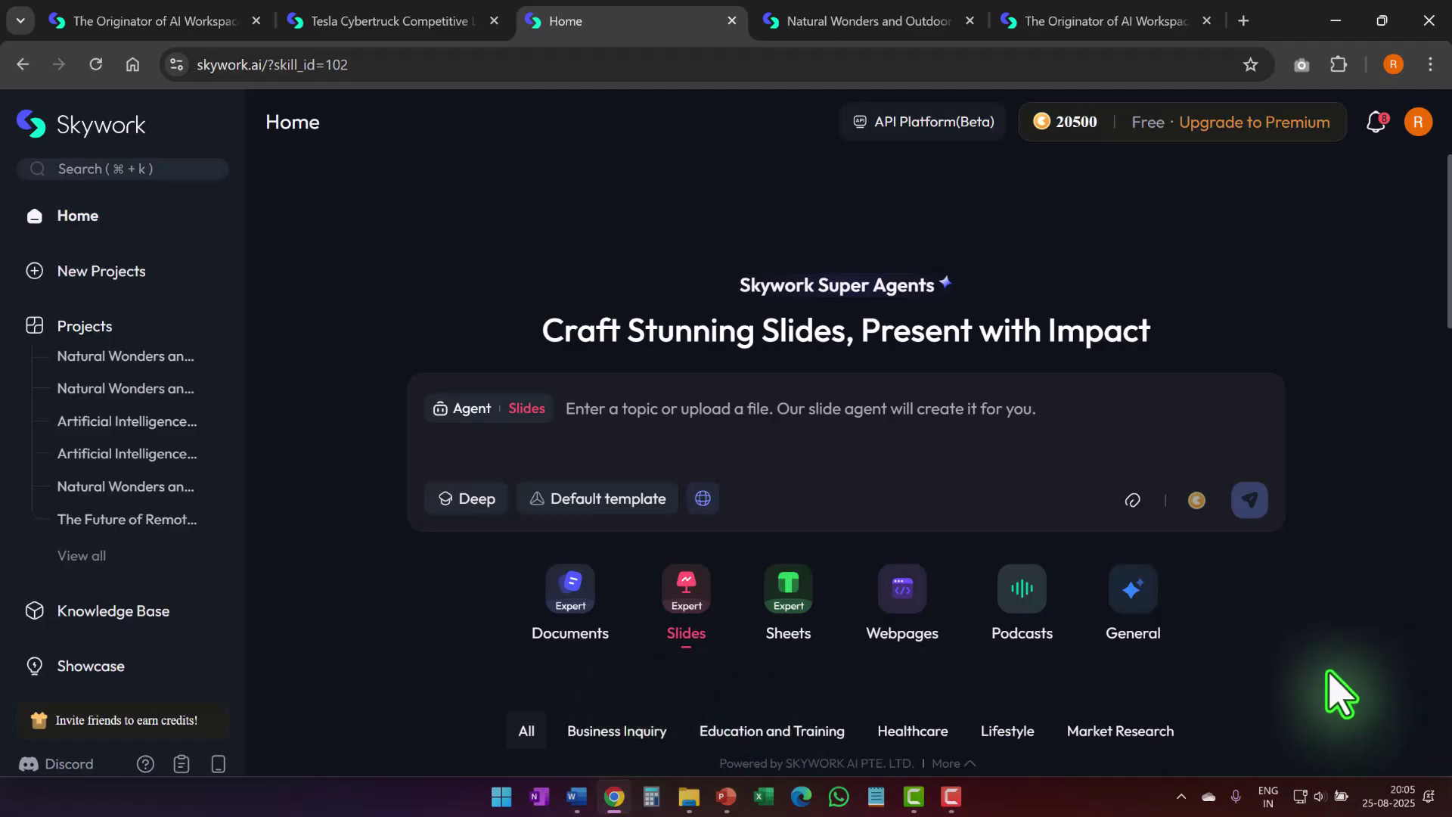
- Paste the Japan natural wonders request into the Slides prompt and estimate its credit cost
{"action": "left_click", "coordinate": [1173, 421]}
{"action": "type", "text": "Make a presentation about natural wonders and outdoor activities in Japan"}
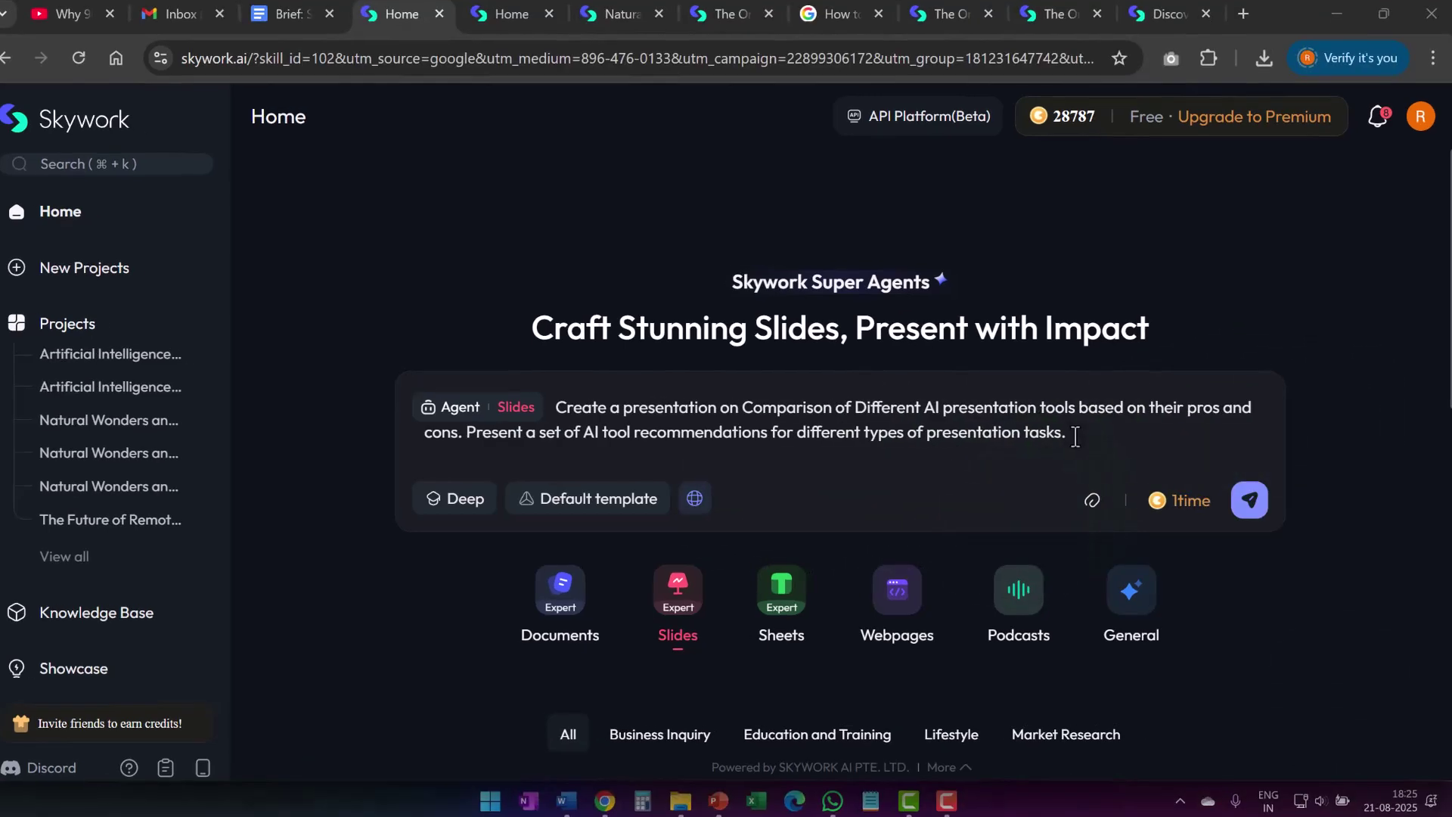
{"action": "mouse_move", "coordinate": [1168, 503]}
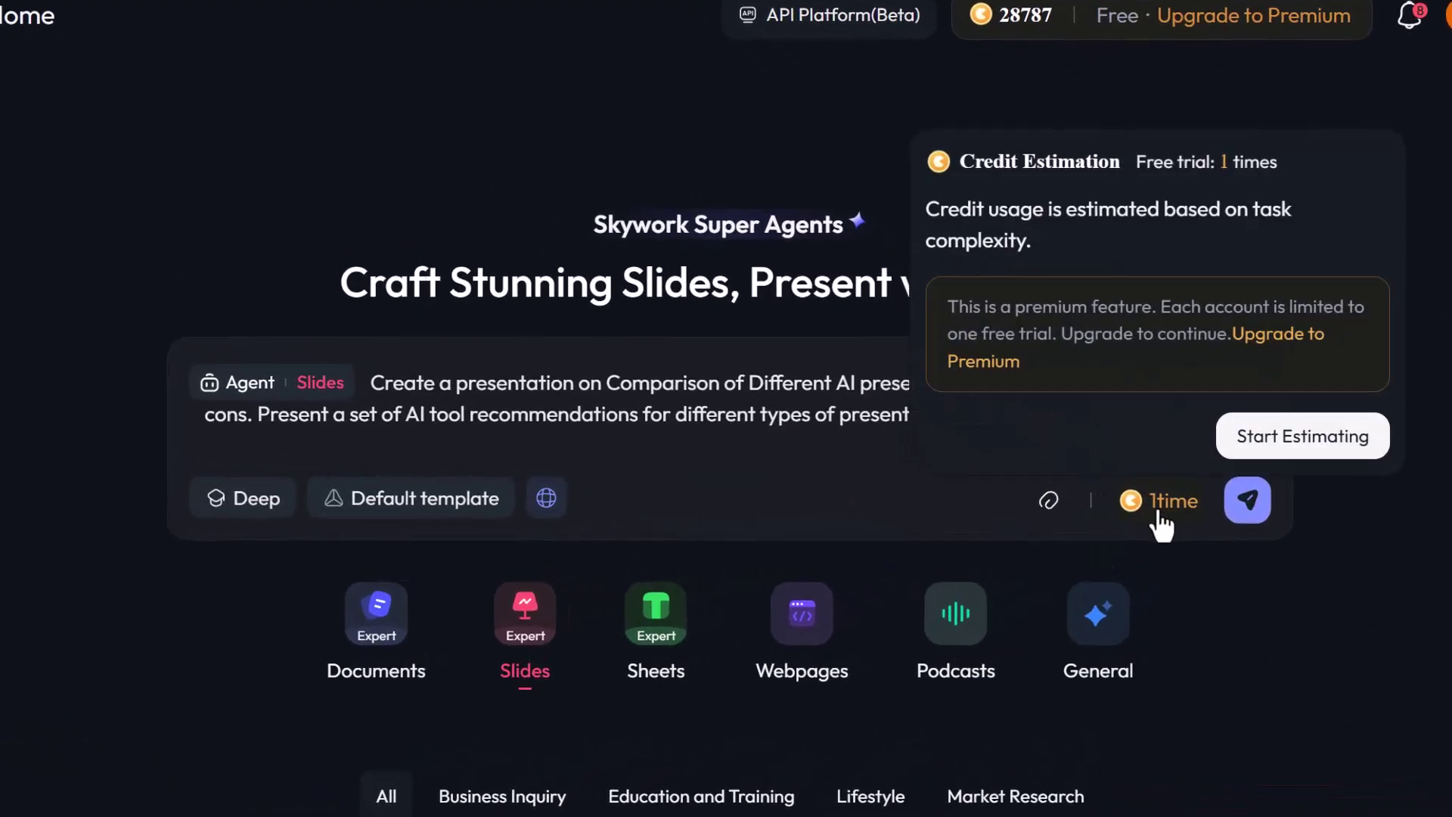
{"action": "left_click", "coordinate": [1240, 439]}
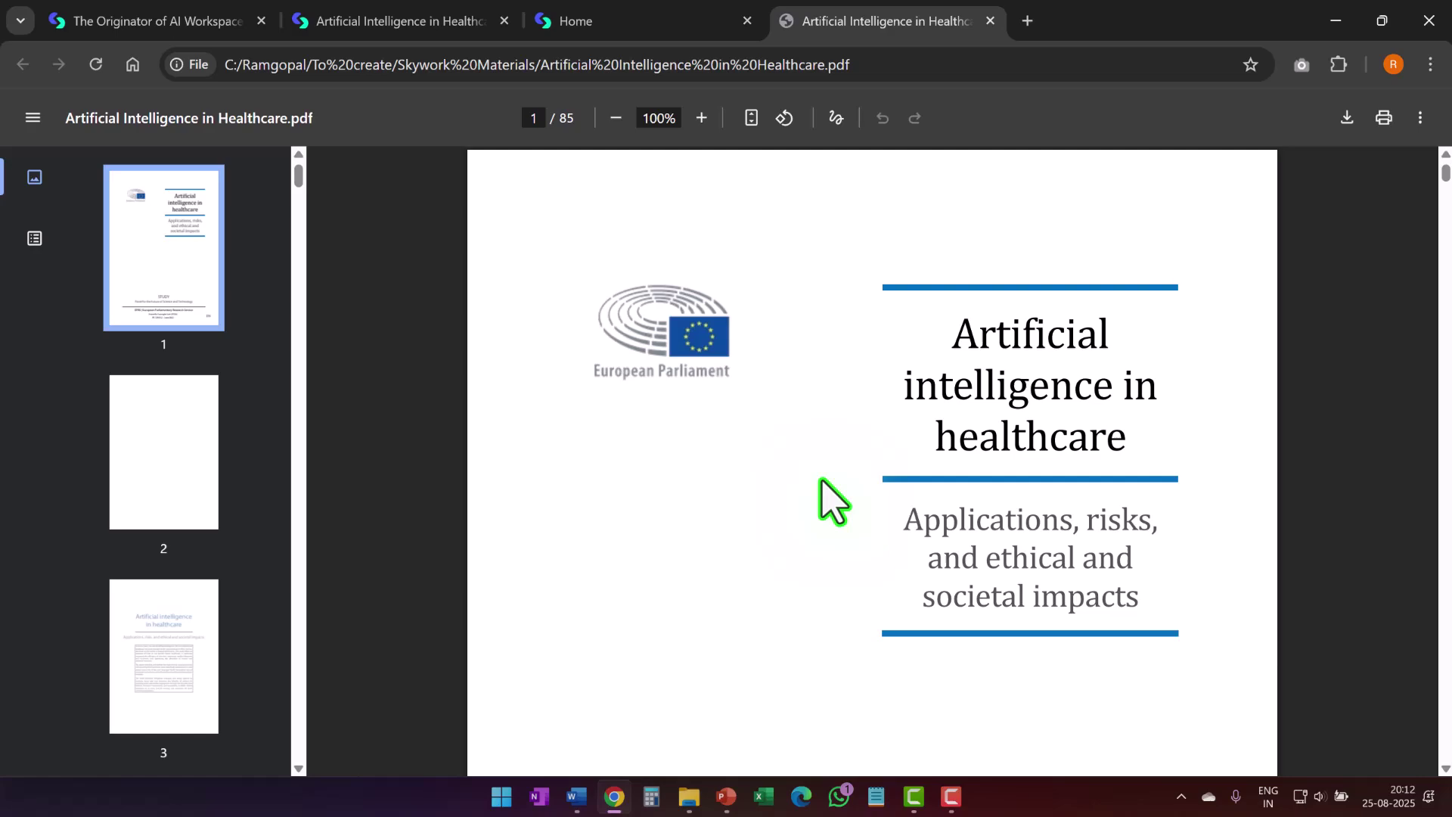
{"action": "scroll", "coordinate": [934, 464], "scroll_direction": "down", "scroll_amount": 5}
{"action": "scroll", "coordinate": [921, 456], "scroll_direction": "down", "scroll_amount": 20}
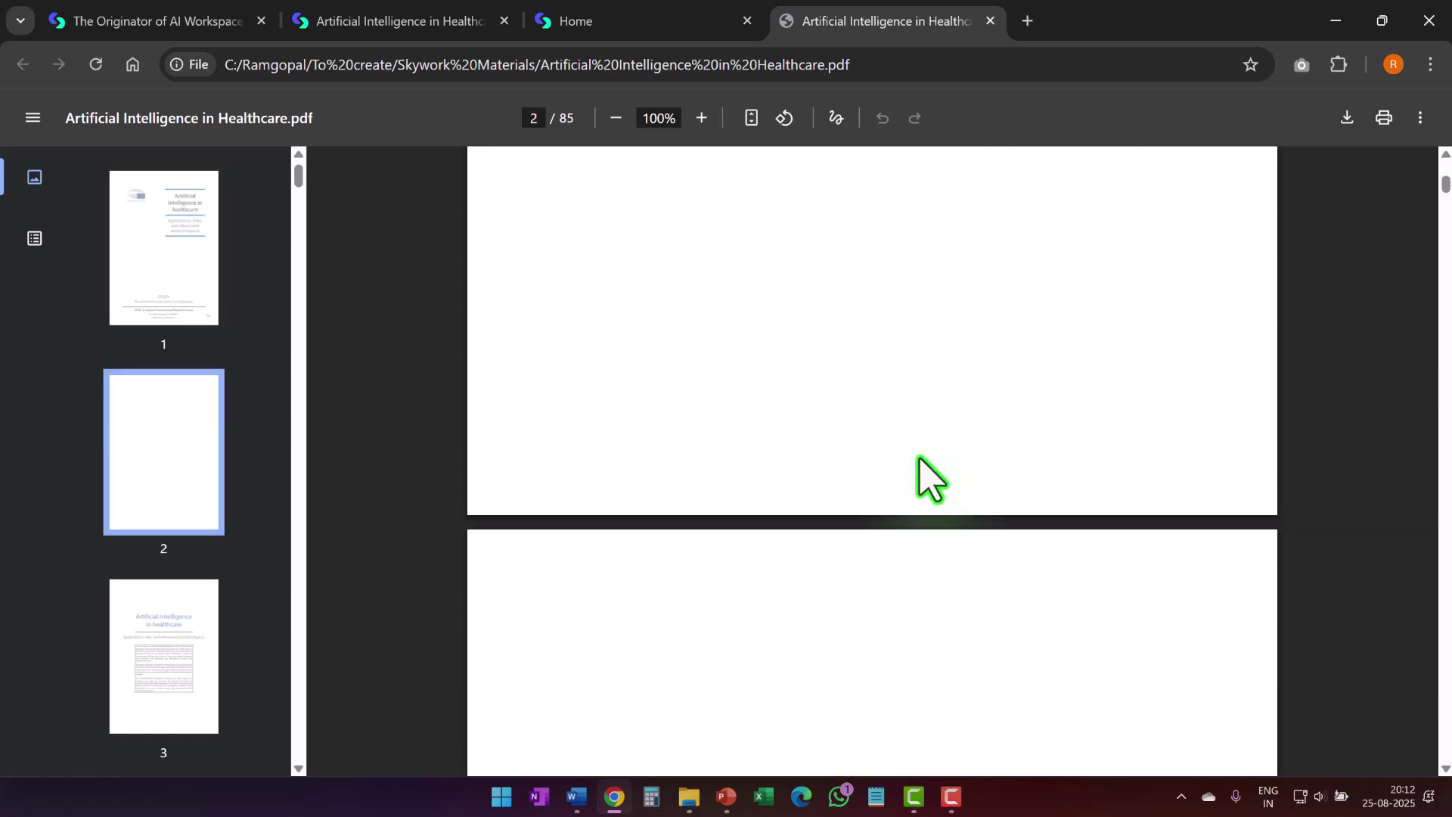
{"action": "scroll", "coordinate": [919, 464], "scroll_direction": "down", "scroll_amount": 20}
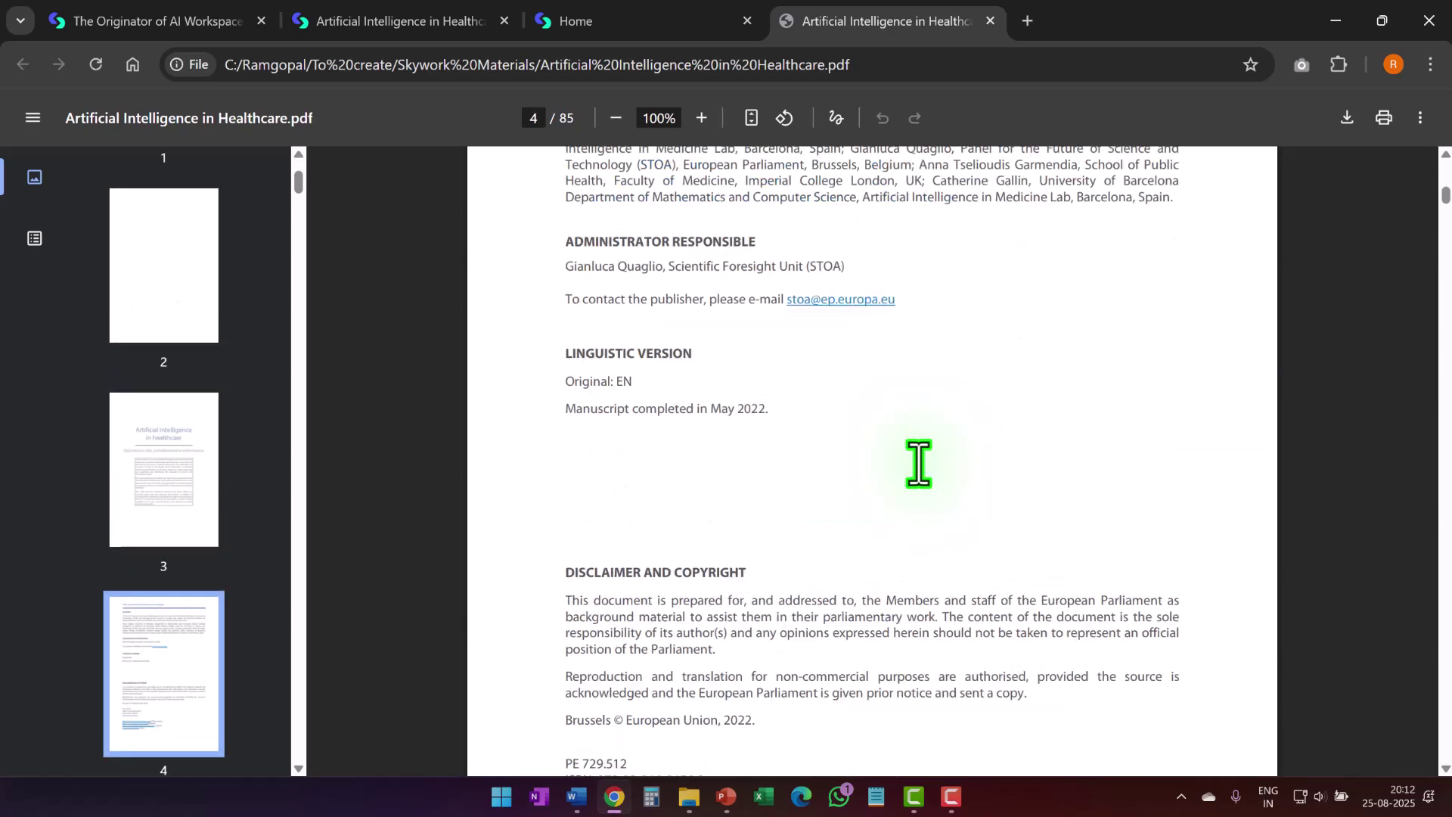
{"action": "scroll", "coordinate": [921, 456], "scroll_direction": "down", "scroll_amount": 7}
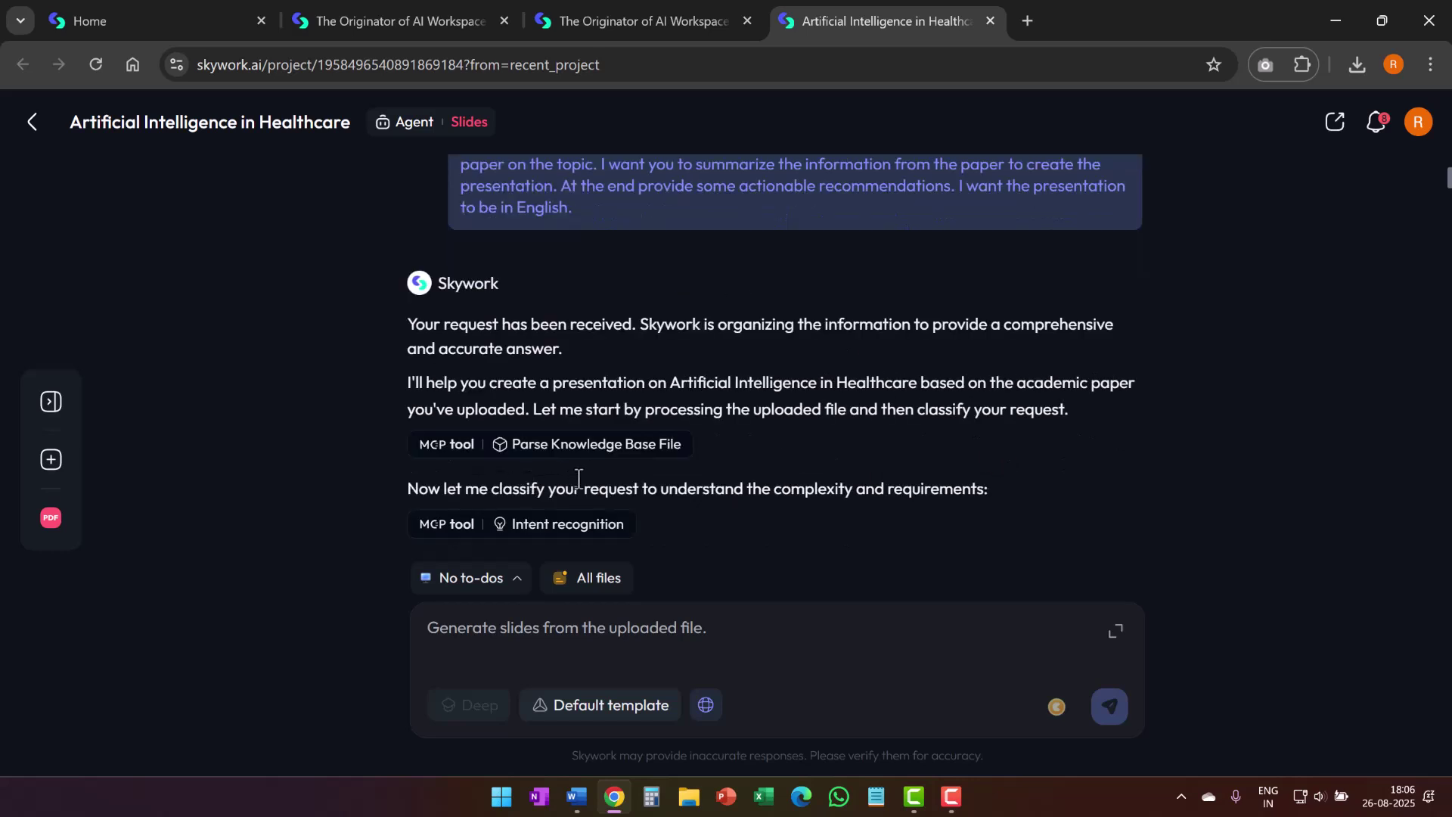
- Scroll the chat down to the generated PPT card and open the deck's slide preview
{"action": "scroll", "coordinate": [1393, 430], "scroll_direction": "down", "scroll_amount": 10}
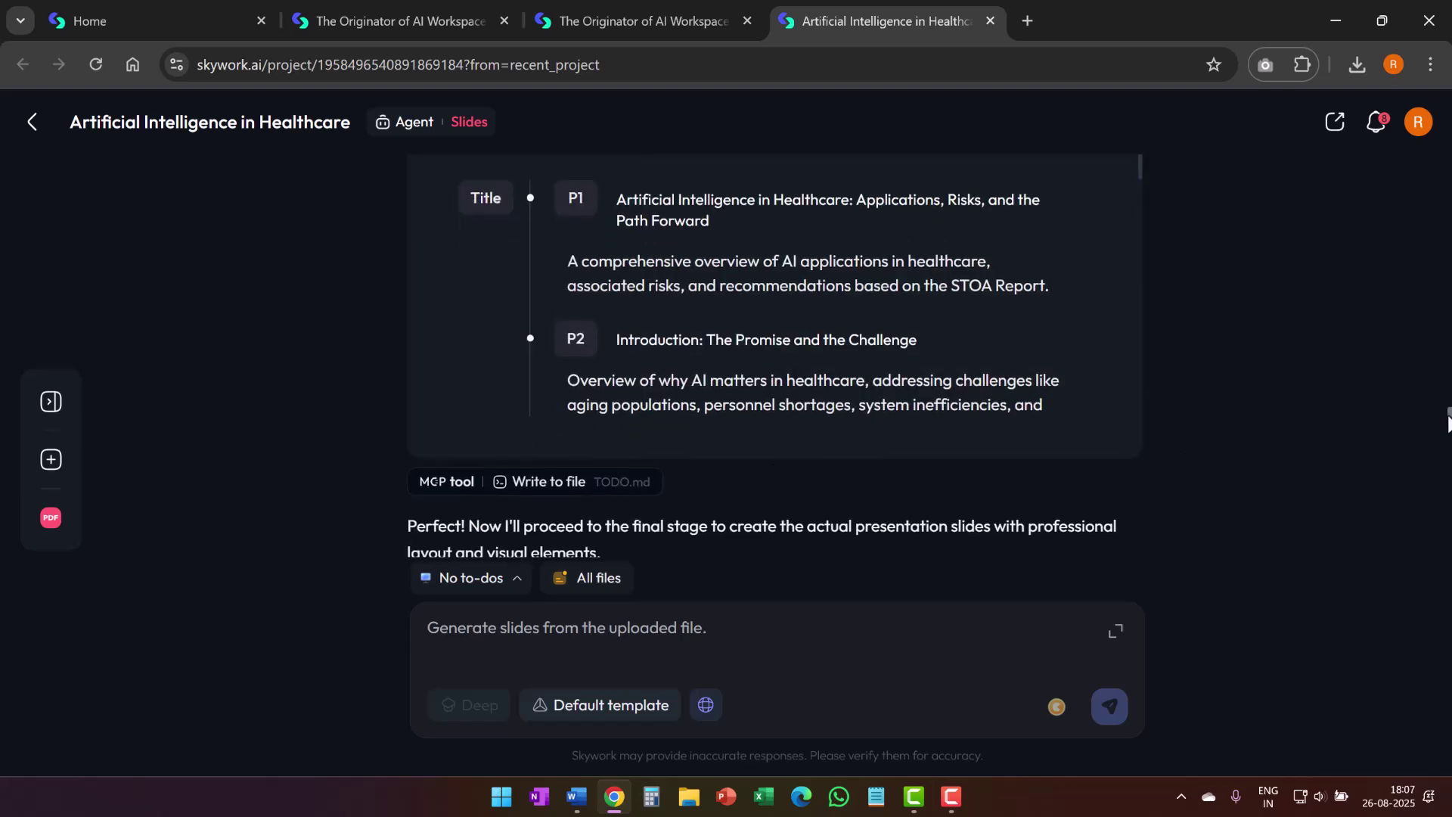
{"action": "left_click_drag", "start_coordinate": [1448, 432], "coordinate": [1447, 466]}
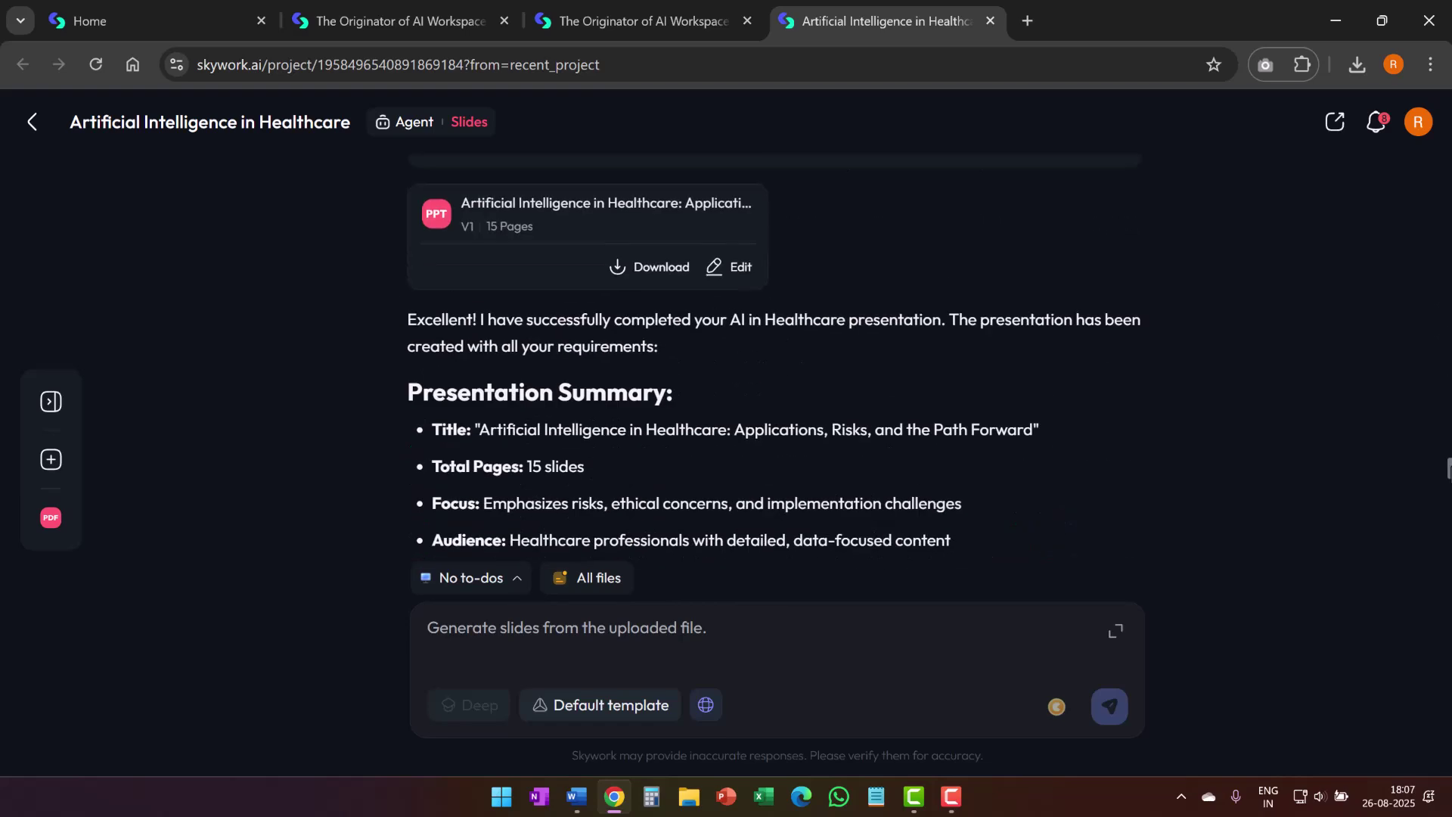
{"action": "left_click", "coordinate": [662, 271]}
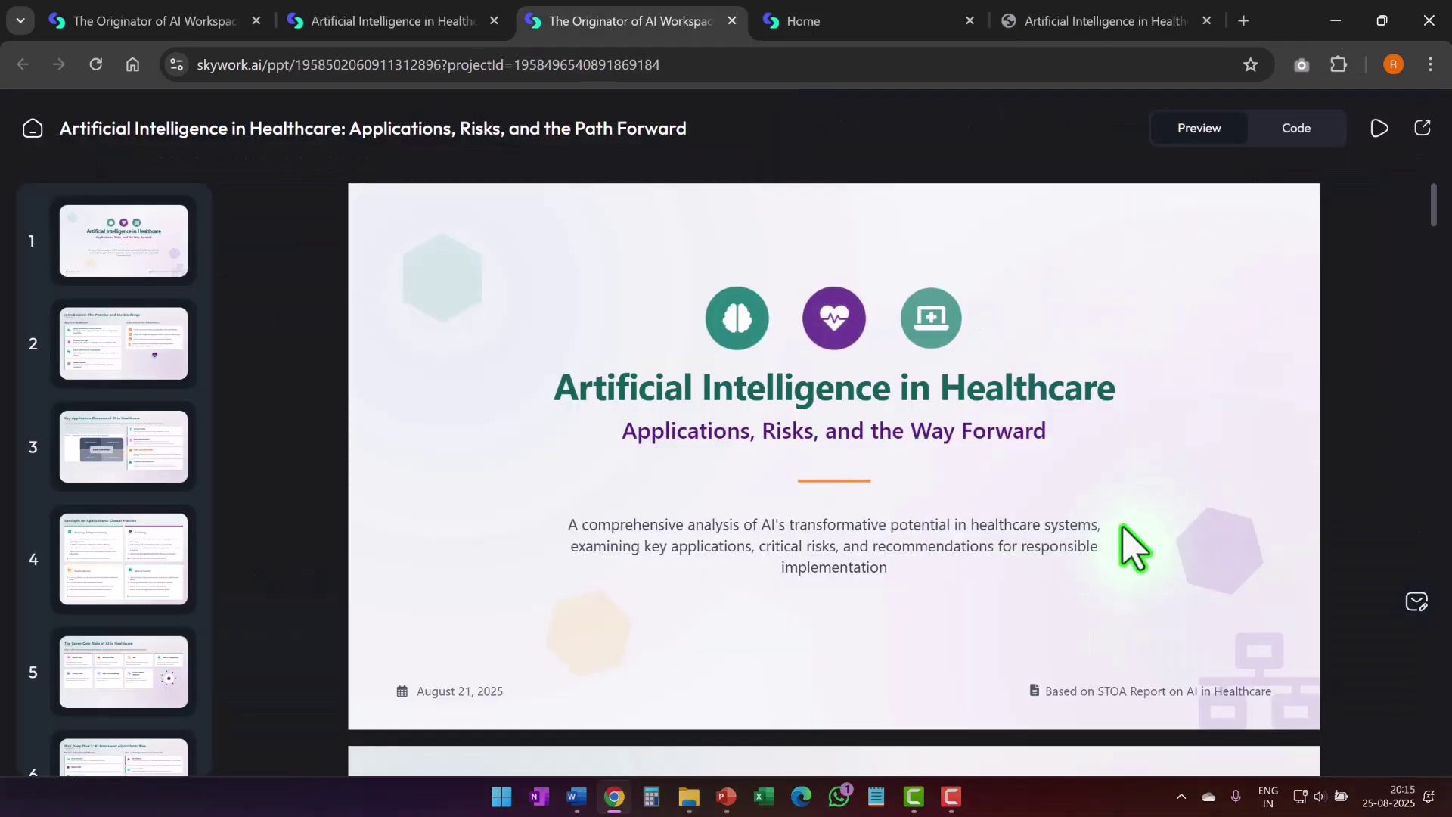
- Review the Version 3/3 Healthcare slides, then return to the project chat tab
{"action": "scroll", "coordinate": [1120, 541], "scroll_direction": "down", "scroll_amount": 5}
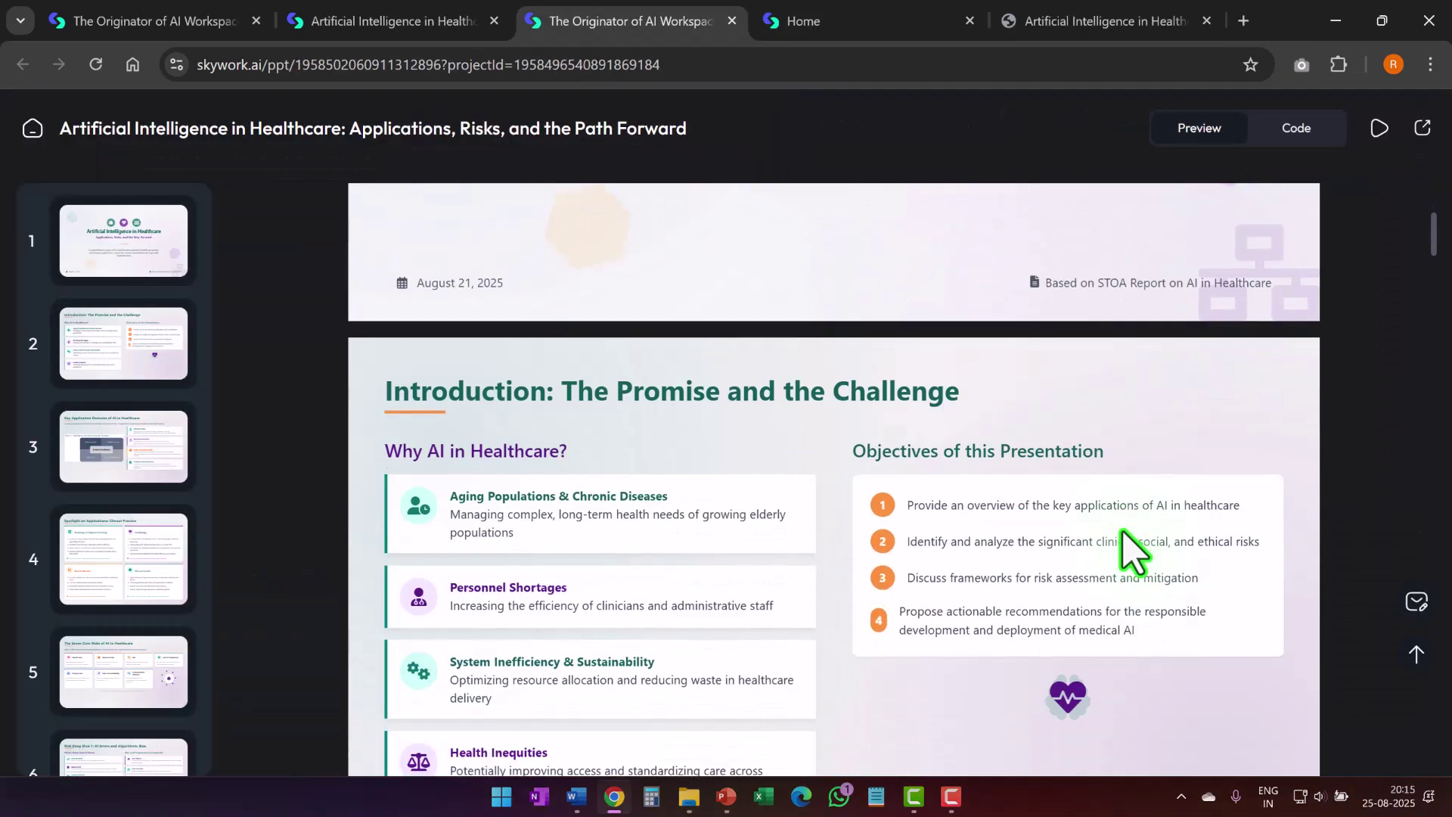
{"action": "scroll", "coordinate": [1132, 550], "scroll_direction": "down", "scroll_amount": 15}
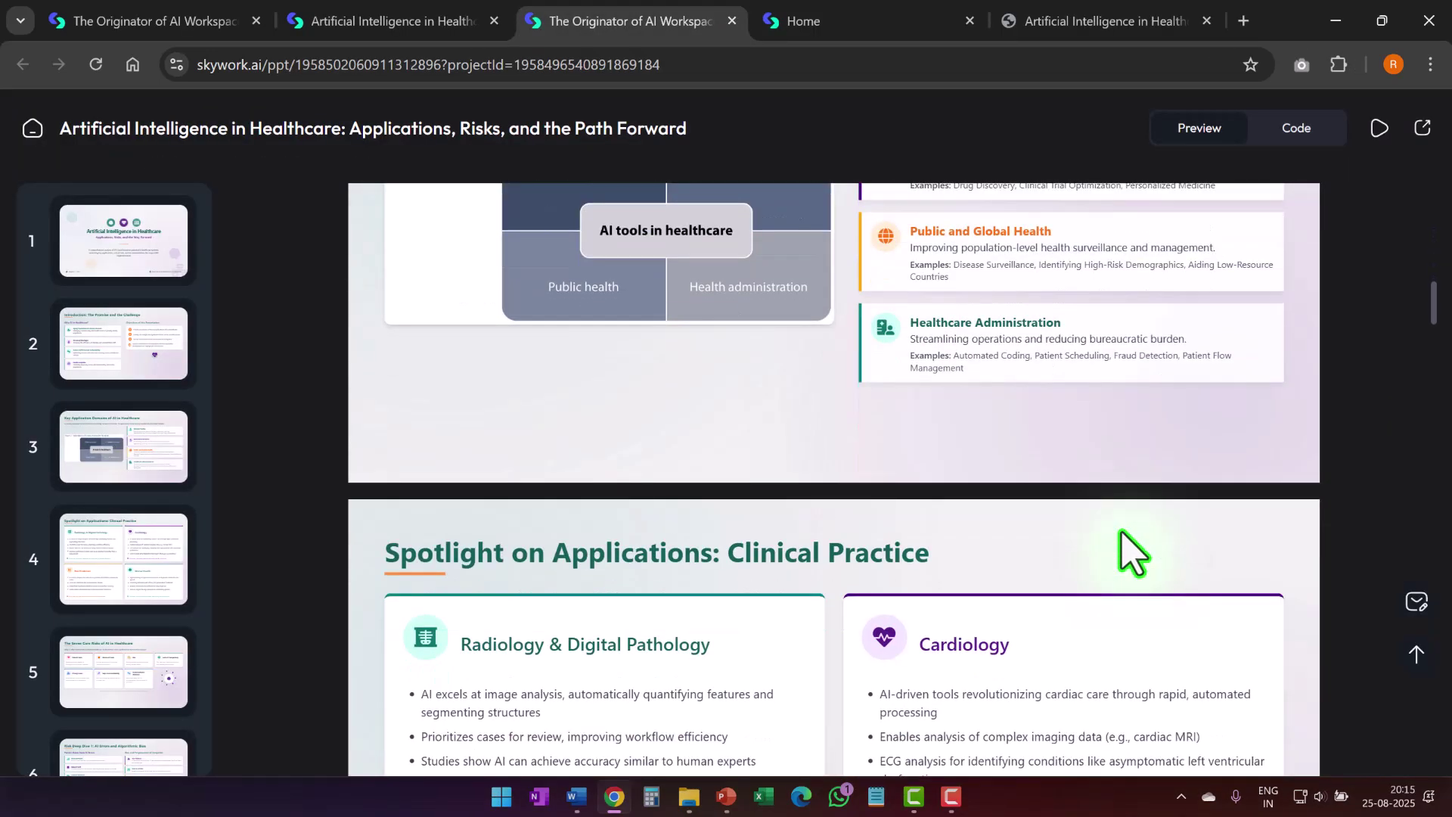
{"action": "scroll", "coordinate": [1132, 550], "scroll_direction": "down", "scroll_amount": 10}
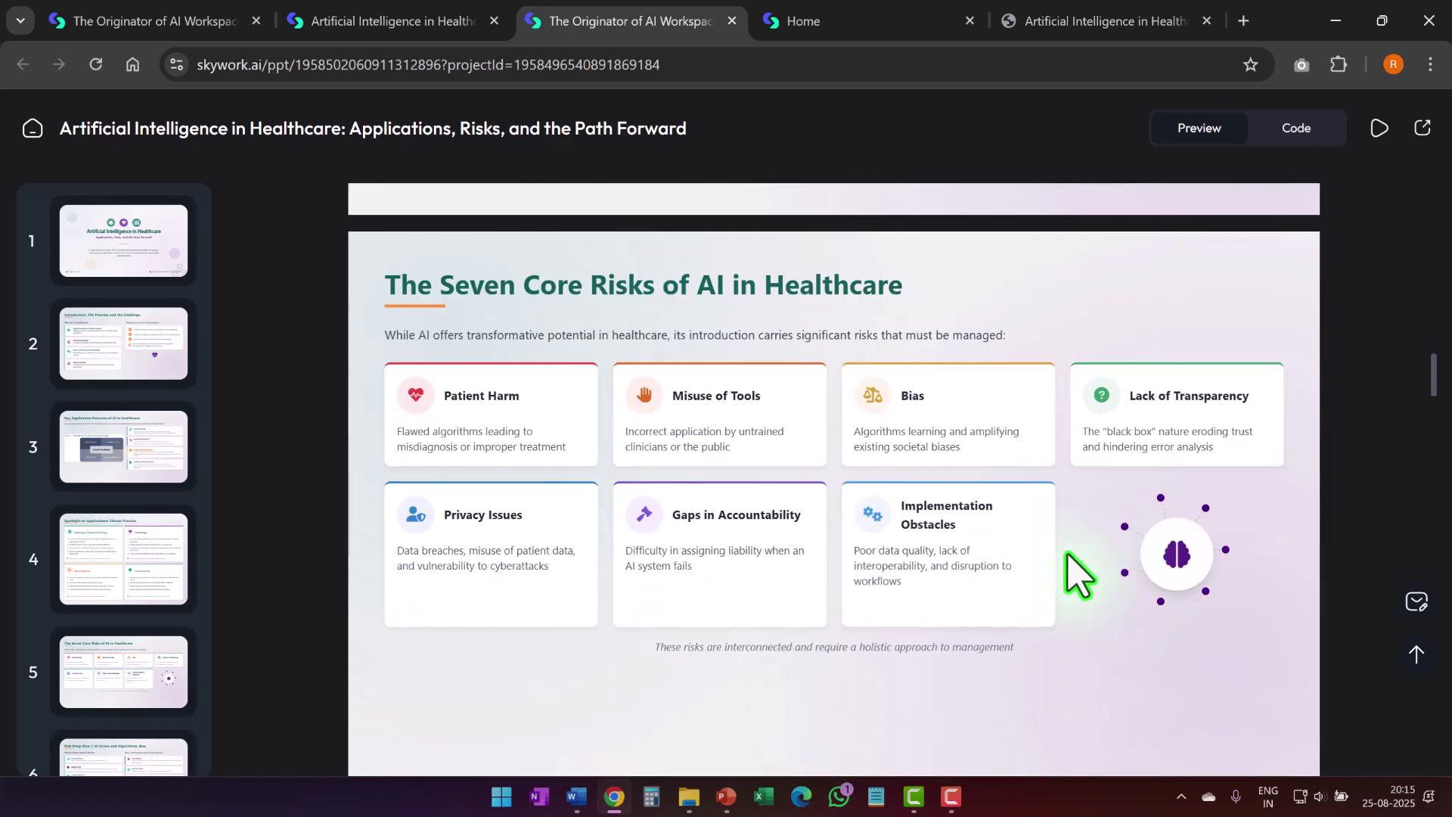
{"action": "scroll", "coordinate": [1054, 568], "scroll_direction": "down", "scroll_amount": 8}
{"action": "scroll", "coordinate": [1042, 596], "scroll_direction": "down", "scroll_amount": 12}
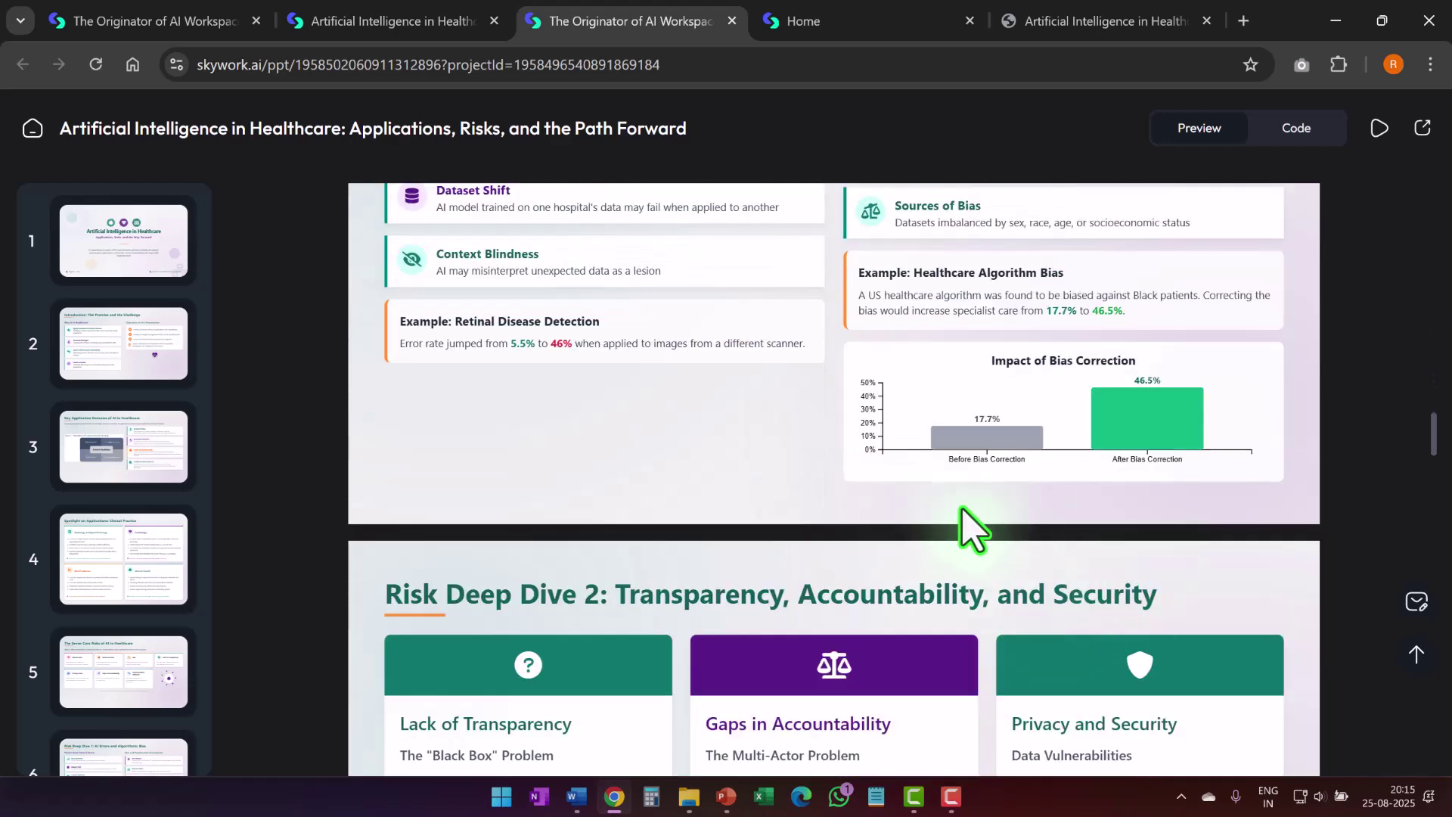
{"action": "scroll", "coordinate": [1047, 557], "scroll_direction": "down", "scroll_amount": 15}
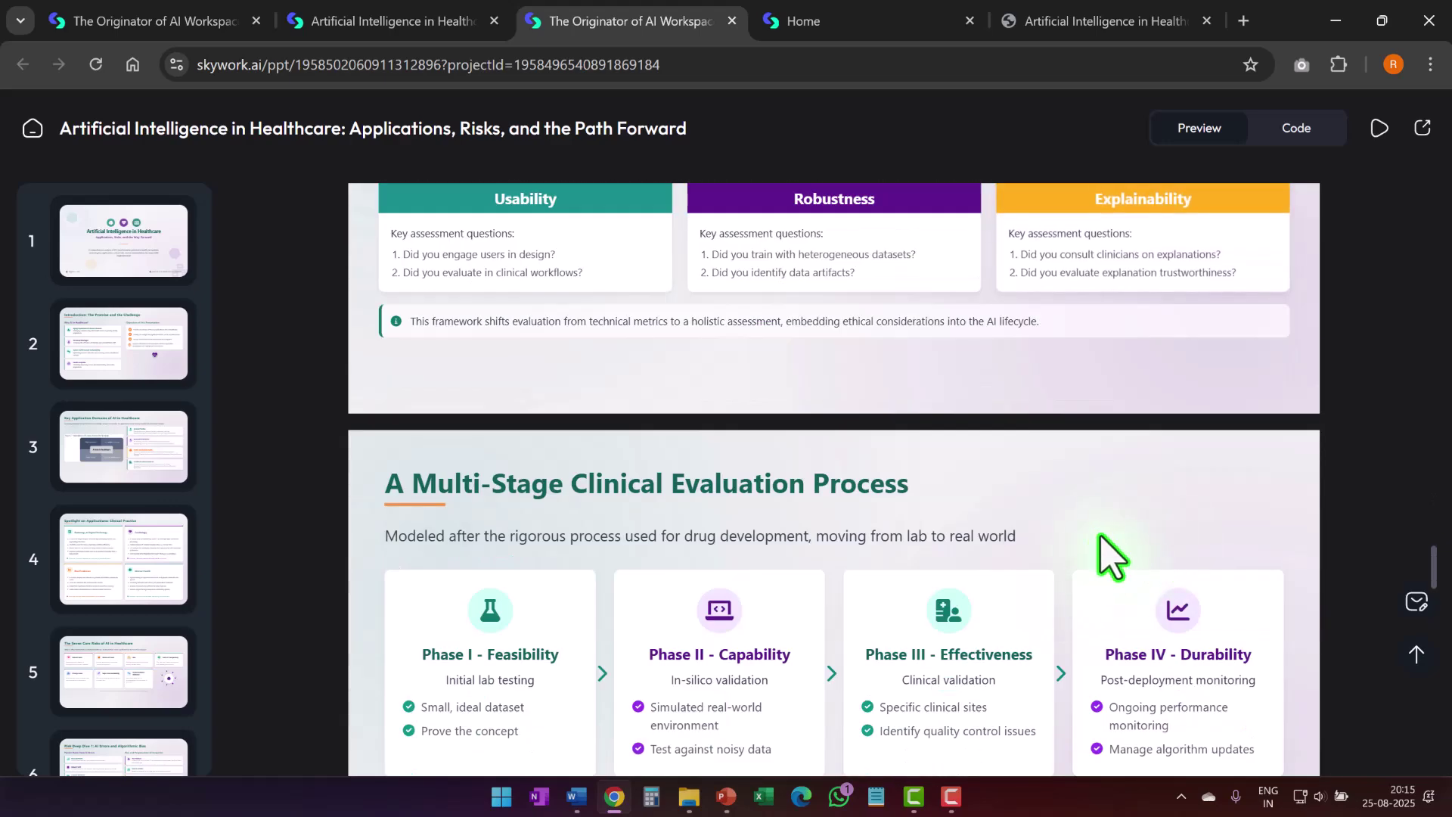
{"action": "scroll", "coordinate": [1089, 567], "scroll_direction": "down", "scroll_amount": 7}
{"action": "scroll", "coordinate": [1096, 589], "scroll_direction": "down", "scroll_amount": 5}
{"action": "scroll", "coordinate": [1102, 601], "scroll_direction": "down", "scroll_amount": 10}
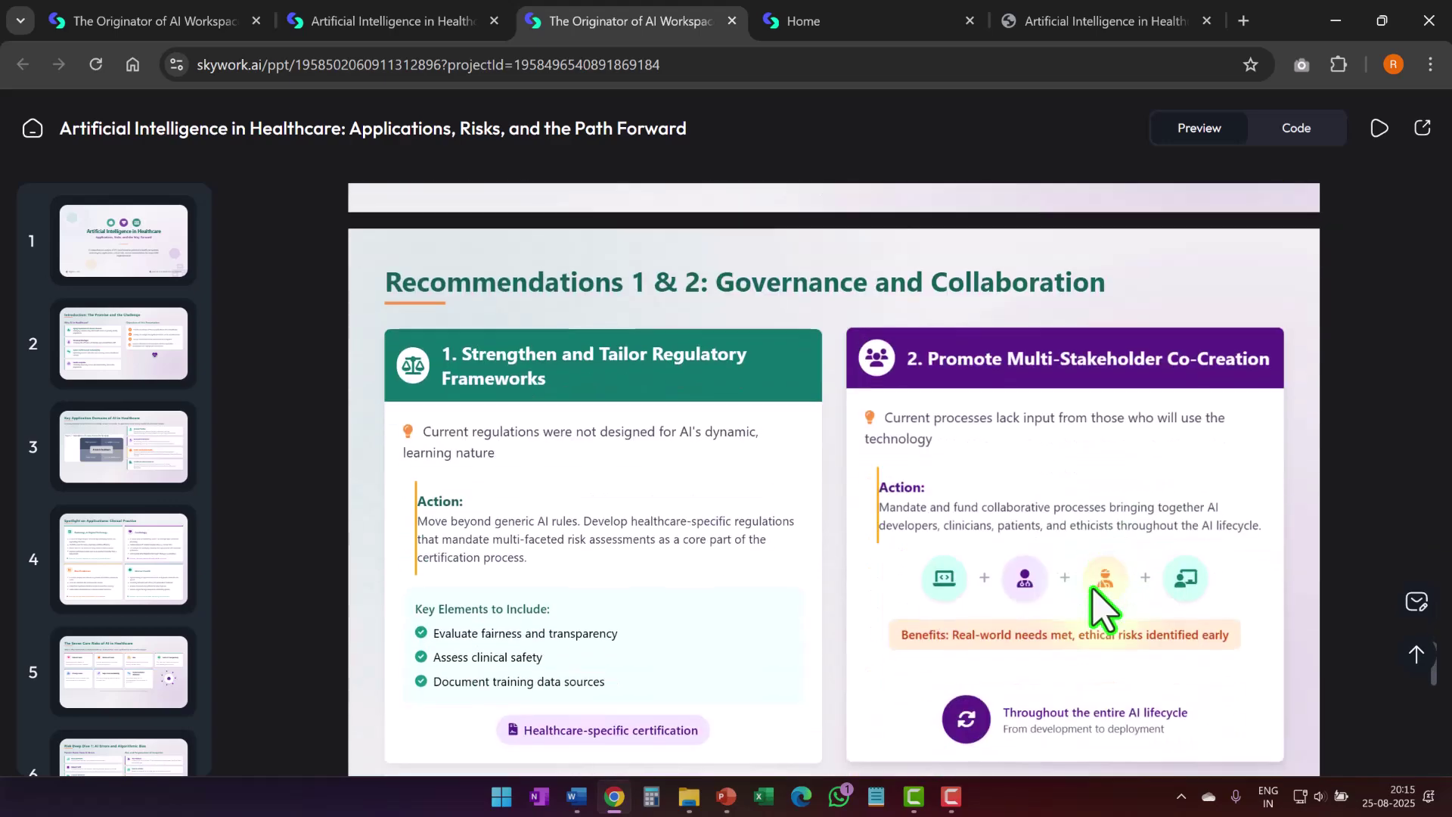
{"action": "key", "text": "ctrl+shift+Tab"}
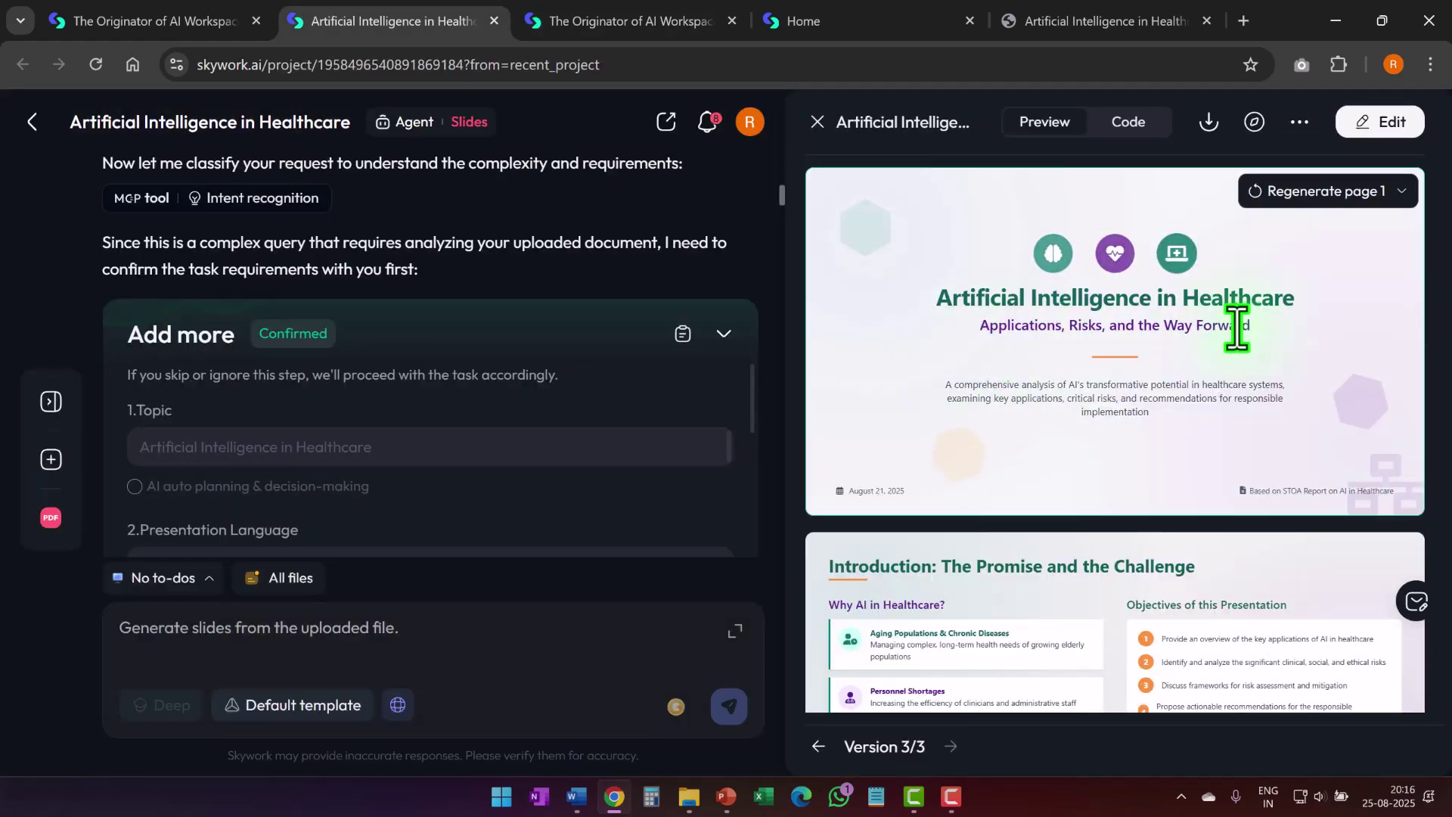
{"action": "left_click", "coordinate": [1383, 123]}
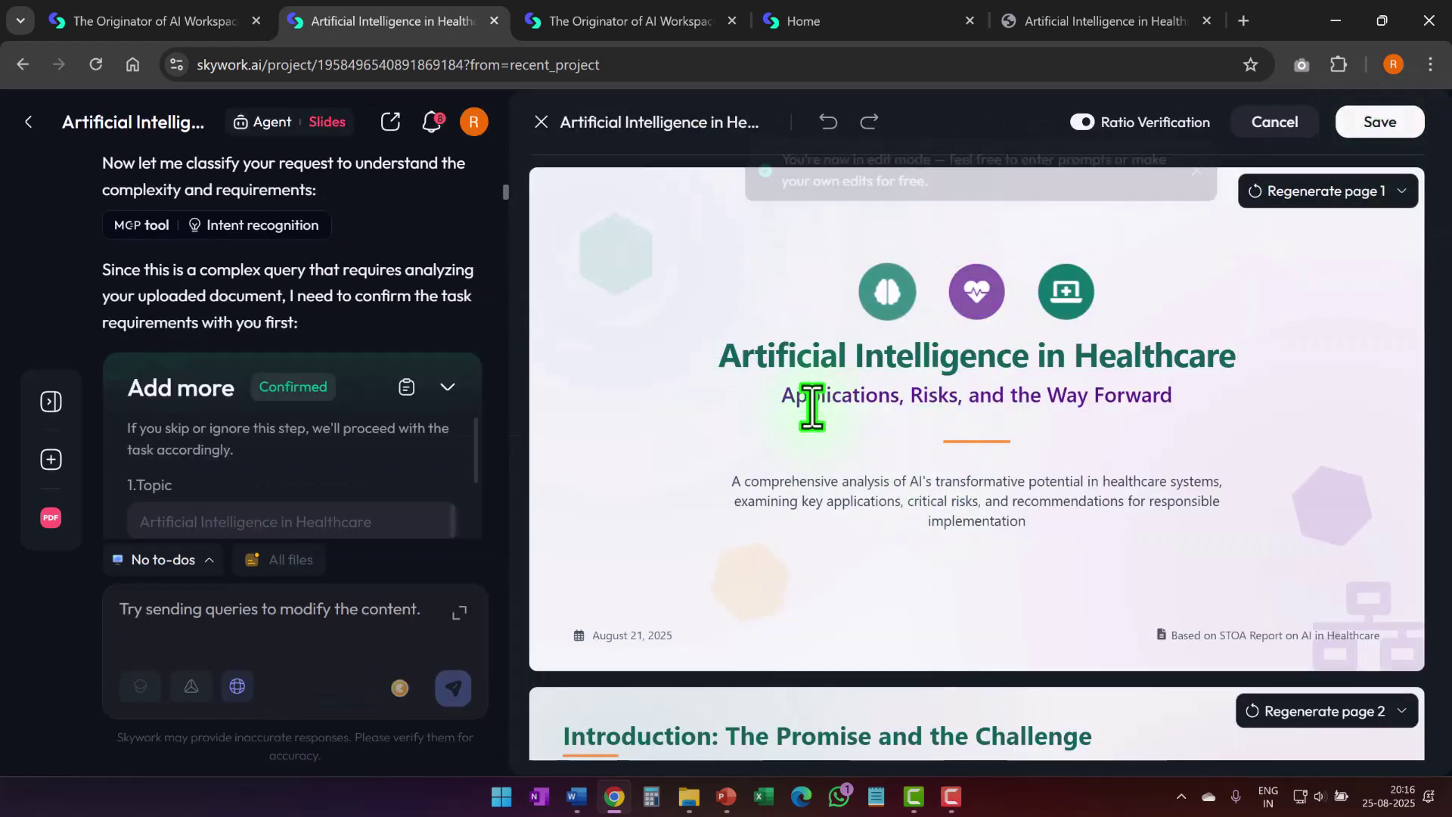
{"action": "left_click", "coordinate": [810, 401]}
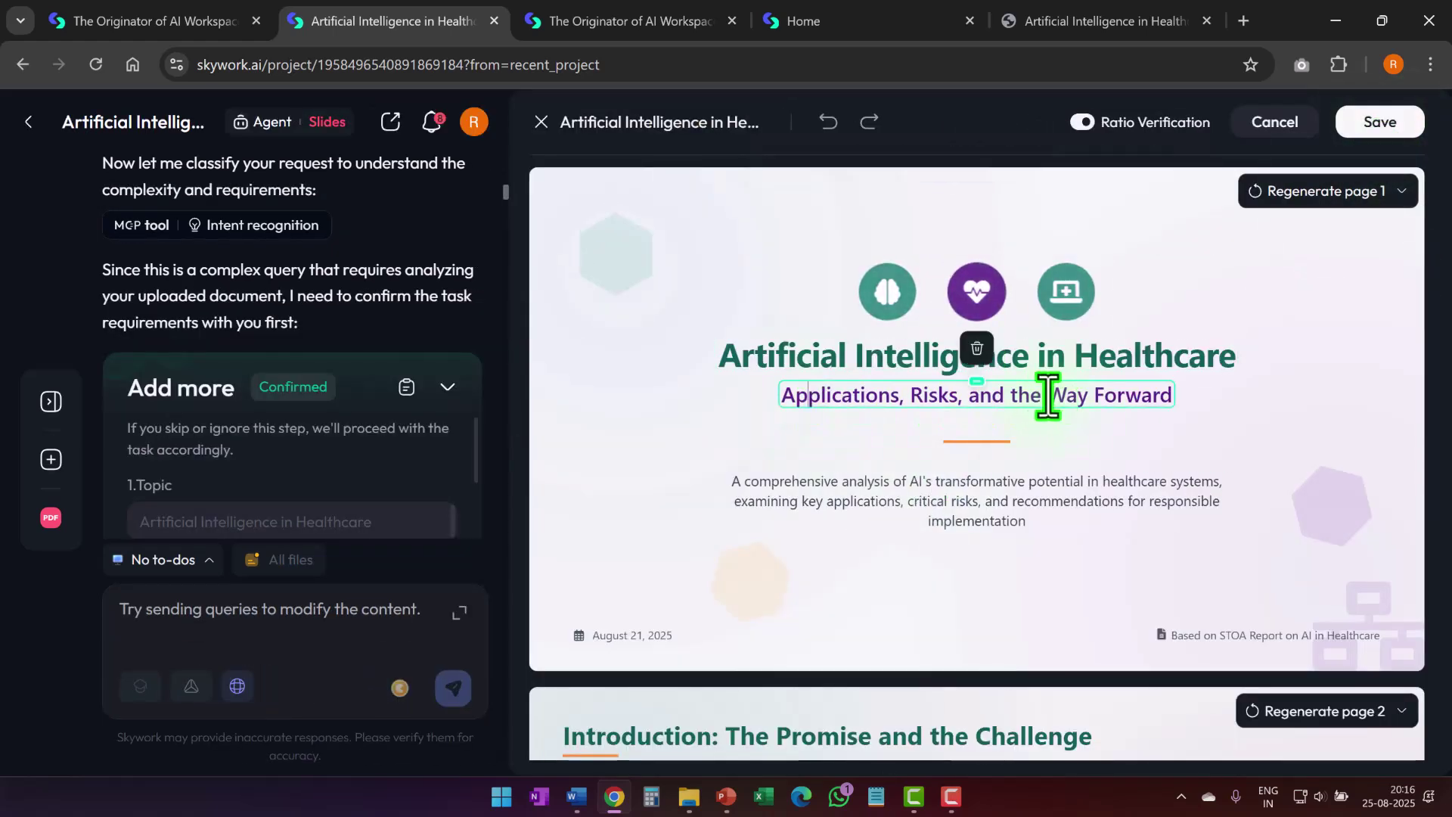
{"action": "left_click_drag", "start_coordinate": [1048, 395], "coordinate": [1094, 396]}
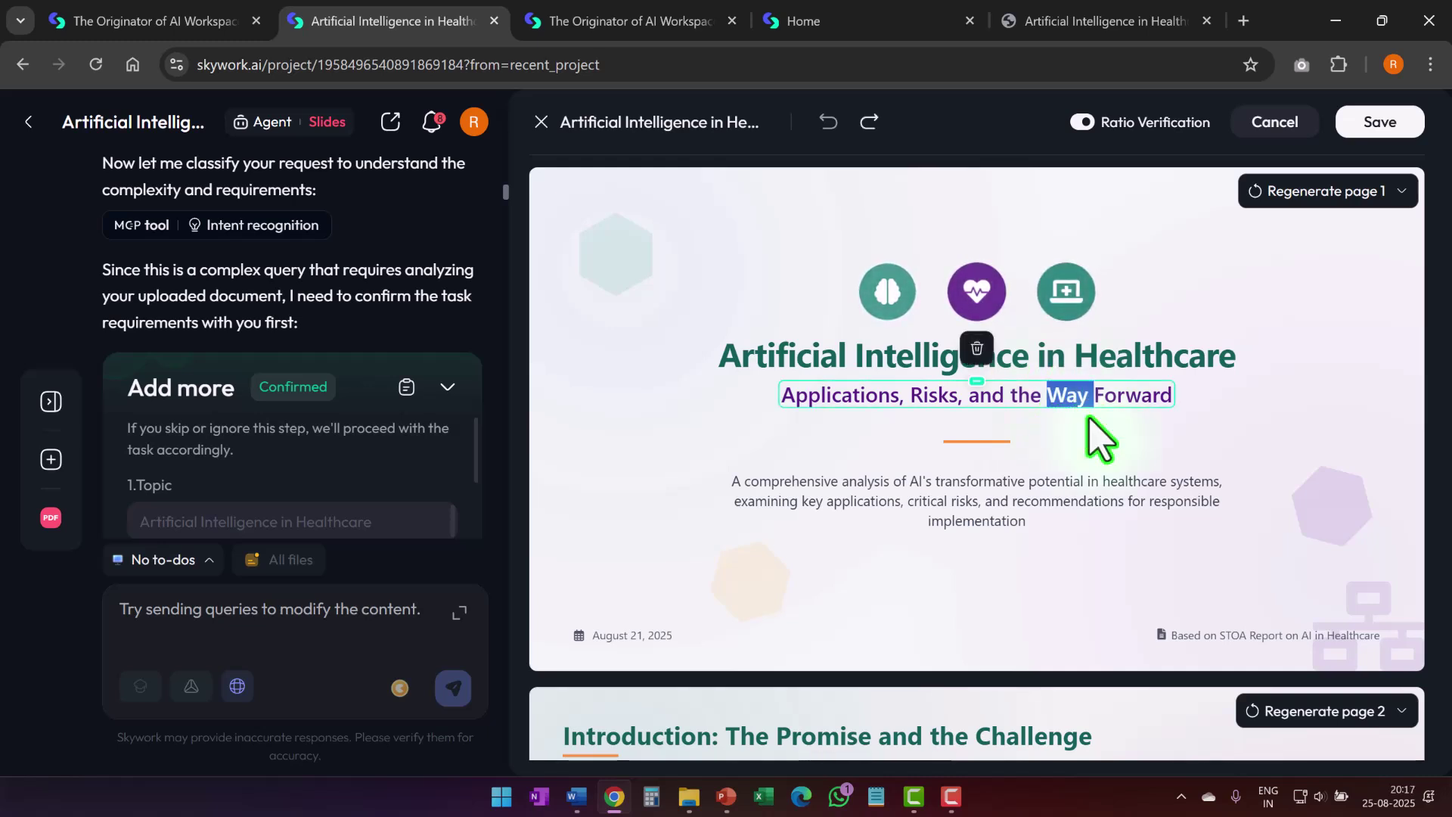
{"action": "type", "text": "Path"}
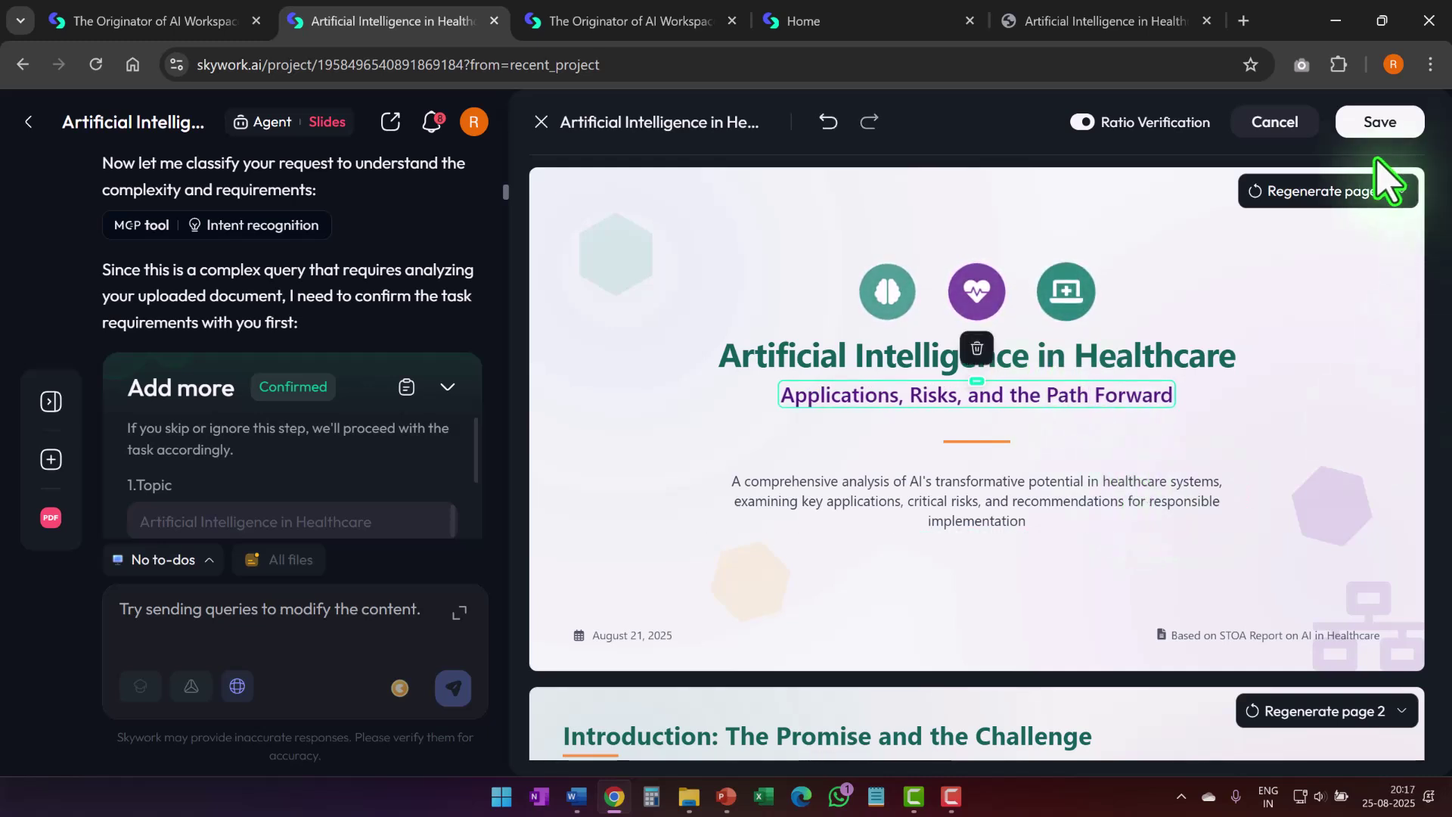
{"action": "key", "text": "Escape"}
{"action": "left_click", "coordinate": [877, 748]}
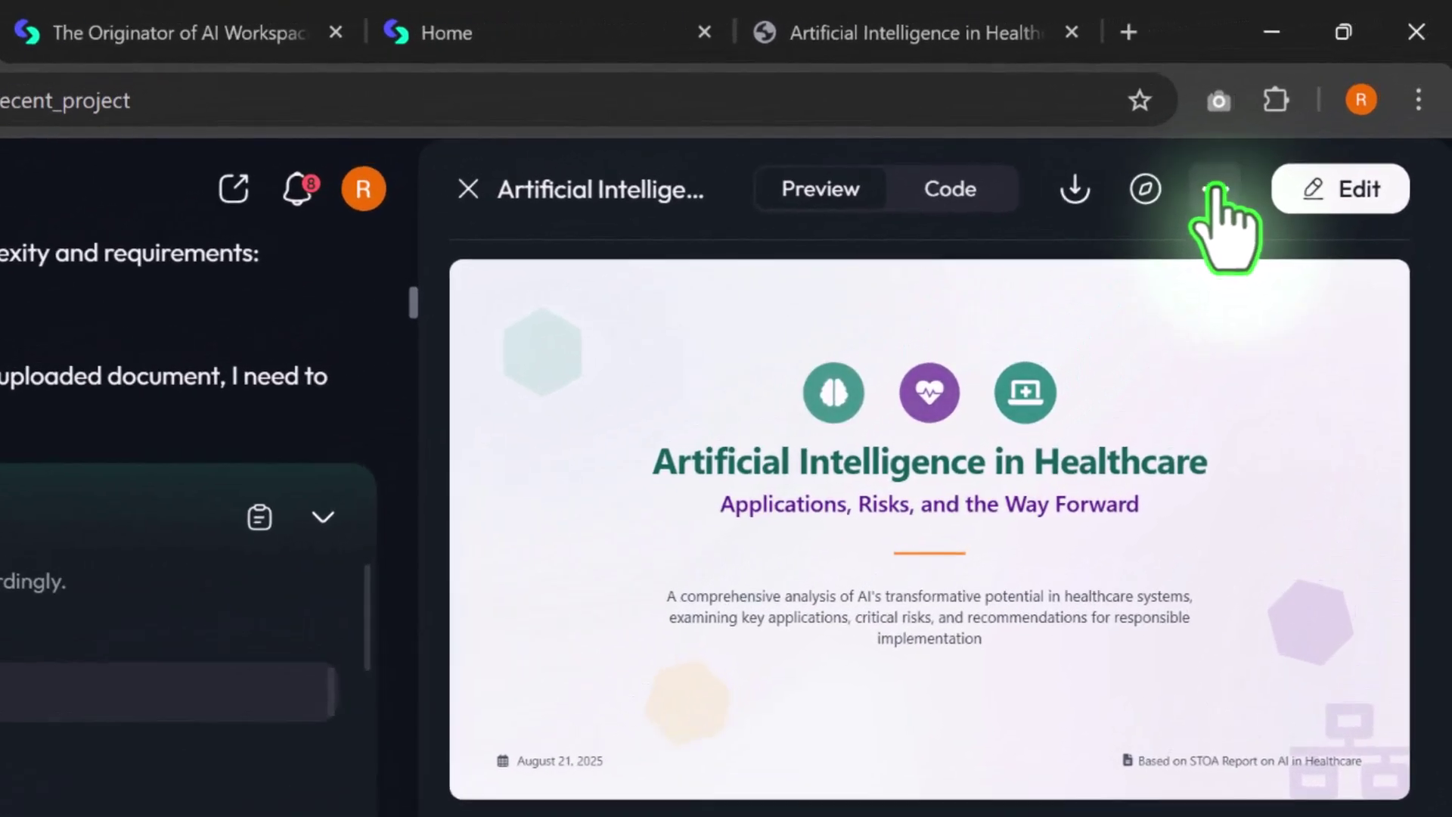
{"action": "left_click", "coordinate": [1298, 123]}
{"action": "left_click", "coordinate": [1022, 316]}
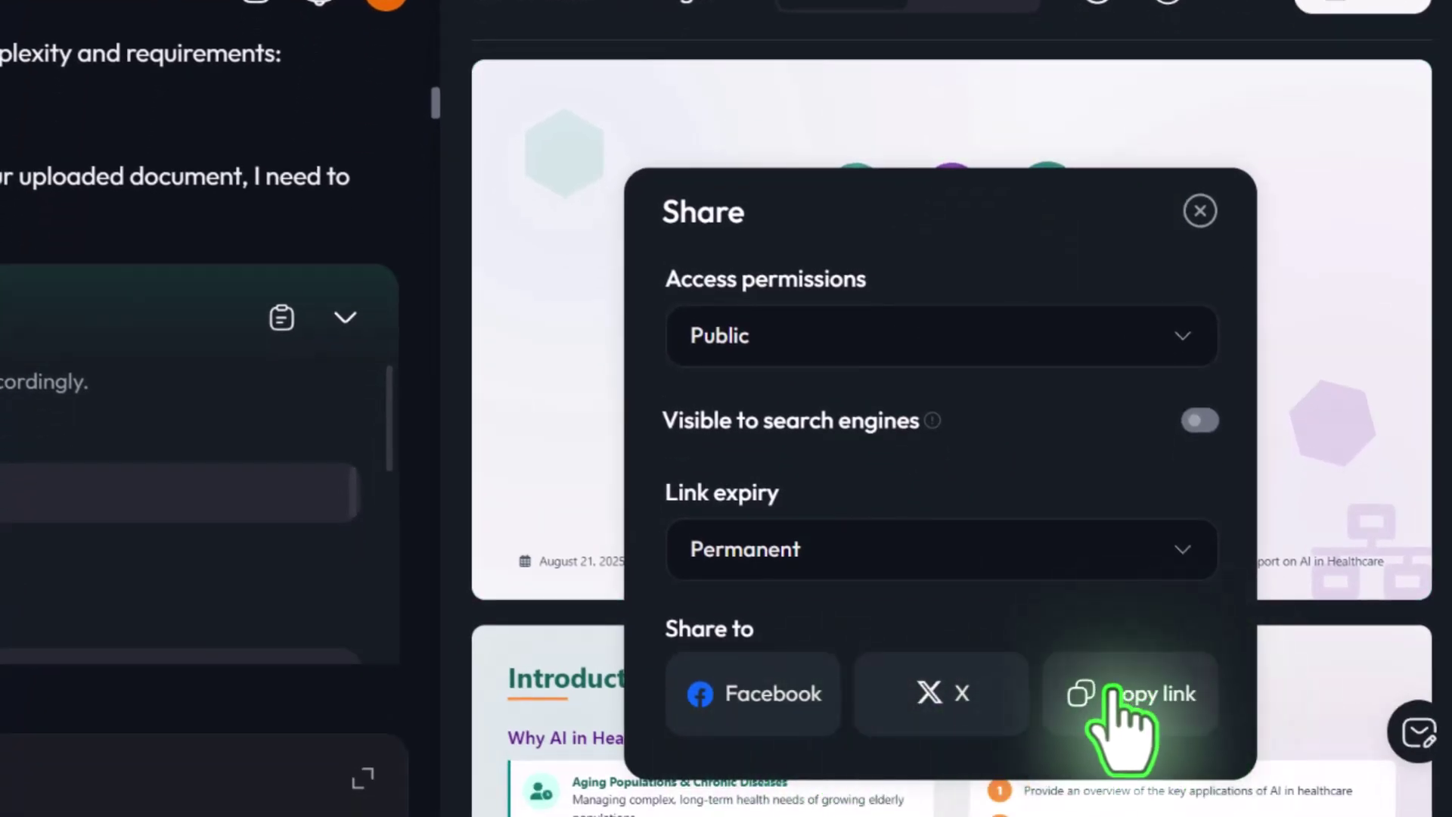
{"action": "left_click", "coordinate": [926, 557]}
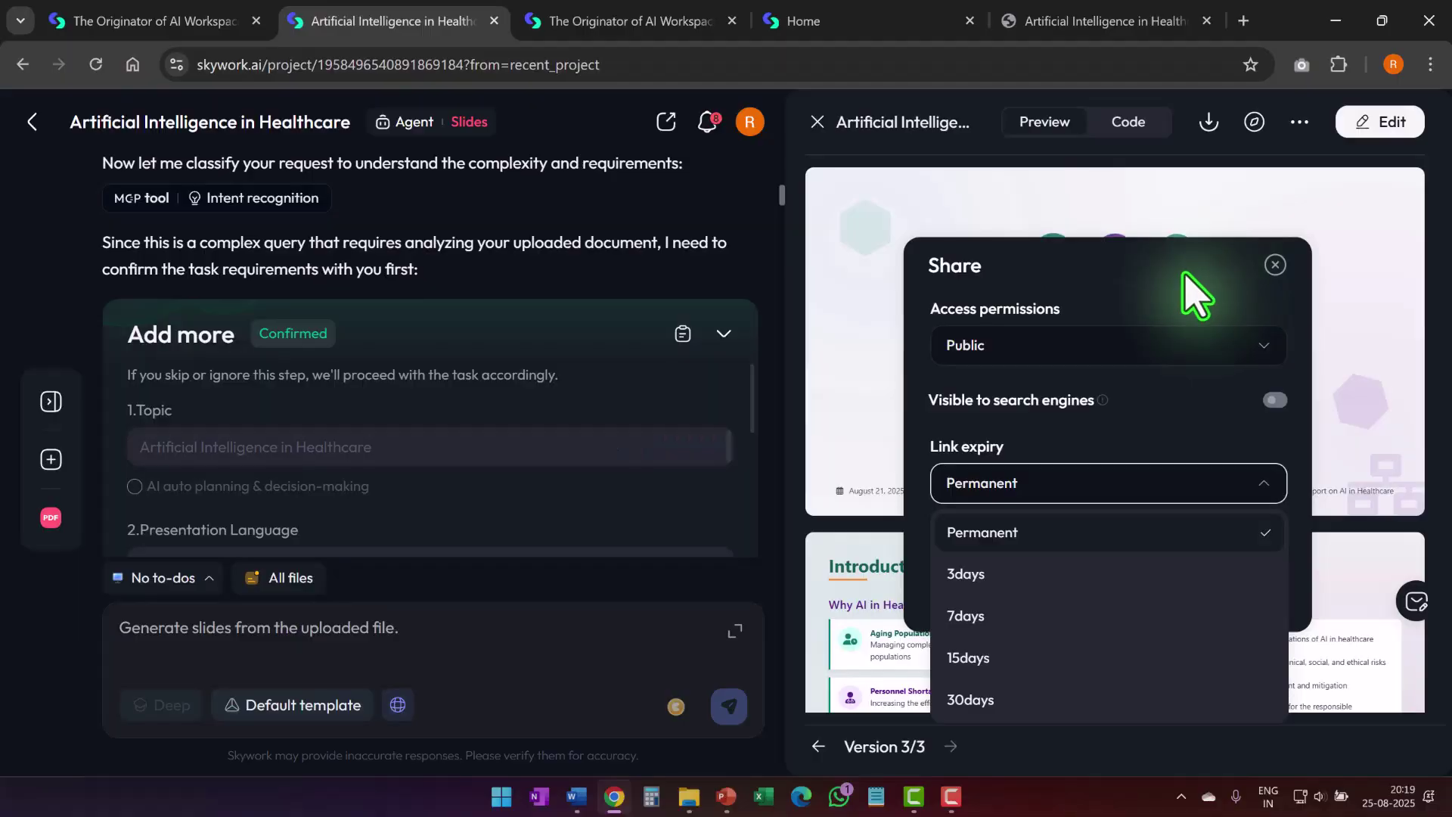
{"action": "key", "text": "Escape"}
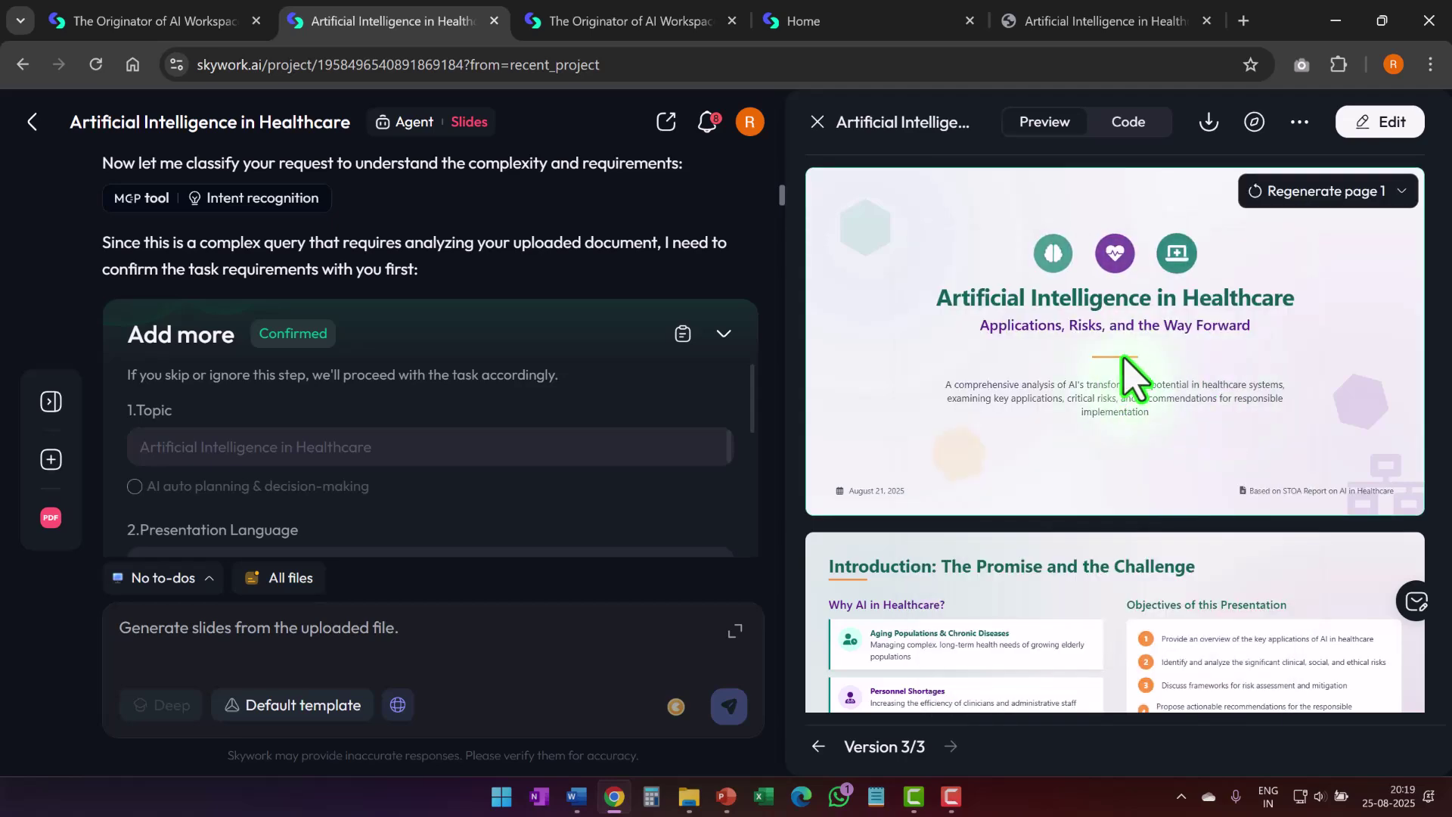
{"action": "scroll", "coordinate": [1132, 382], "scroll_direction": "down", "scroll_amount": 8}
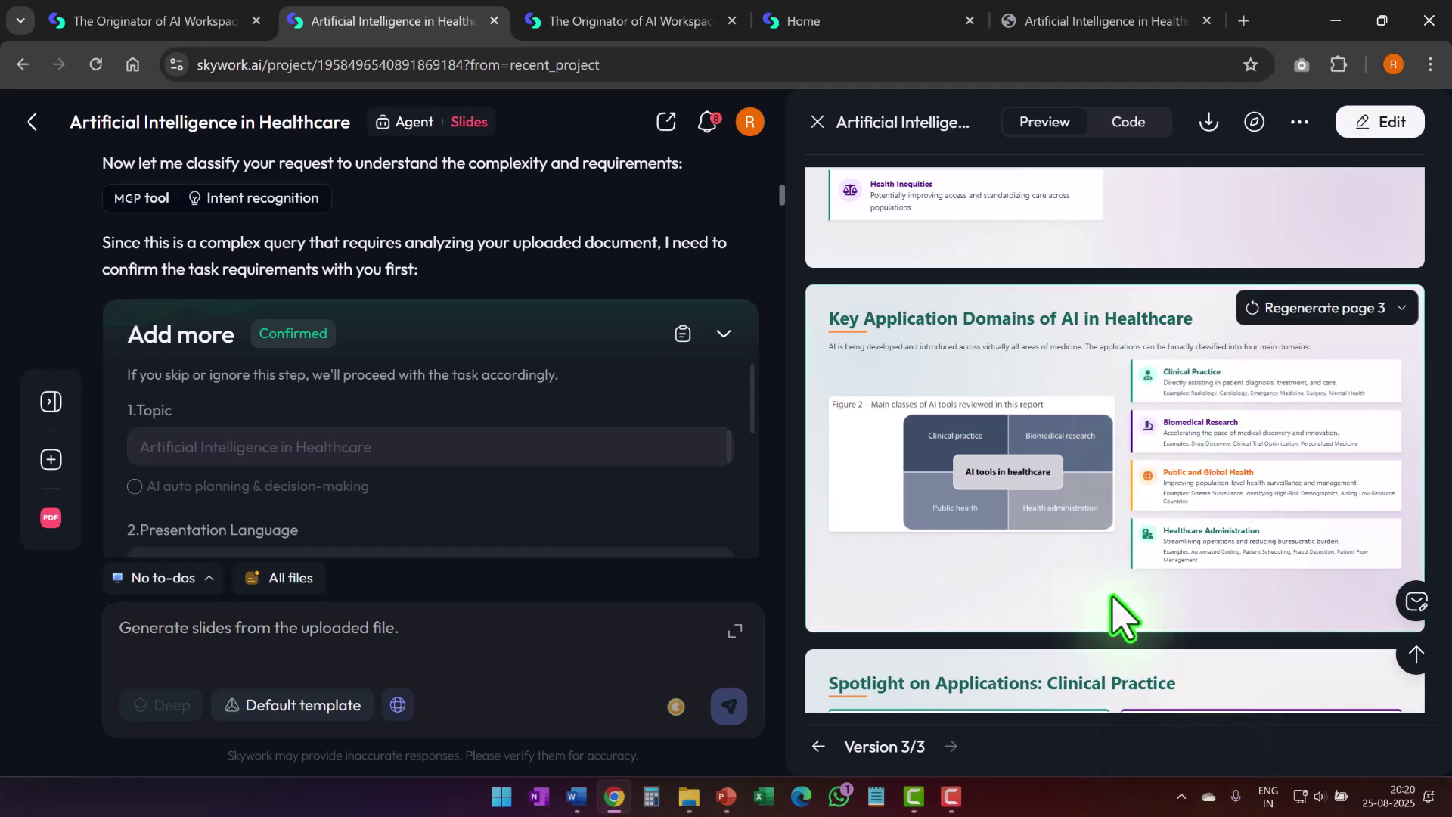
{"action": "scroll", "coordinate": [628, 397], "scroll_direction": "down", "scroll_amount": 10}
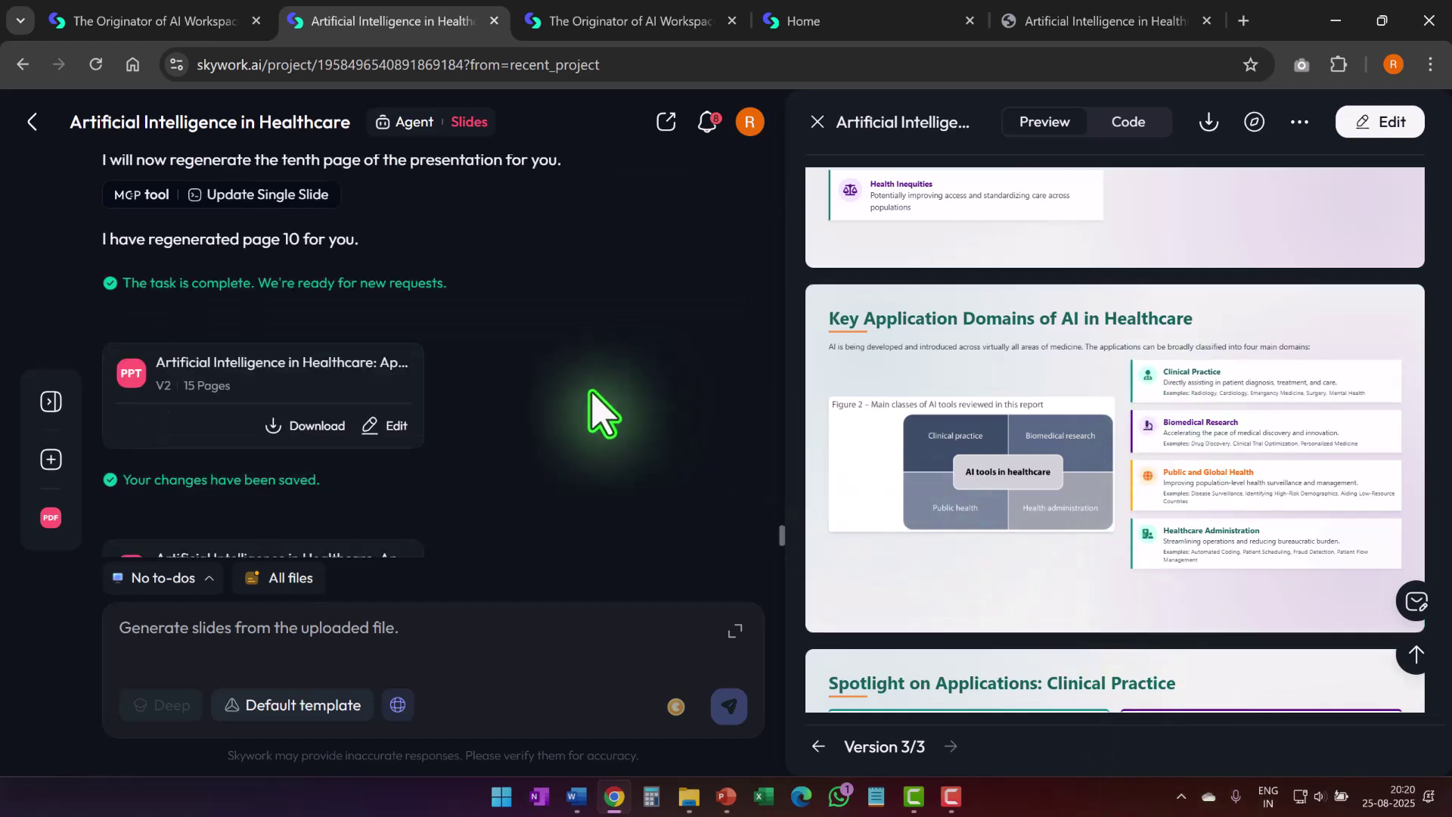
- Show the V2 deck's download formats: Google Slides, PPTX, PDF and HTML
{"action": "left_click", "coordinate": [324, 427]}
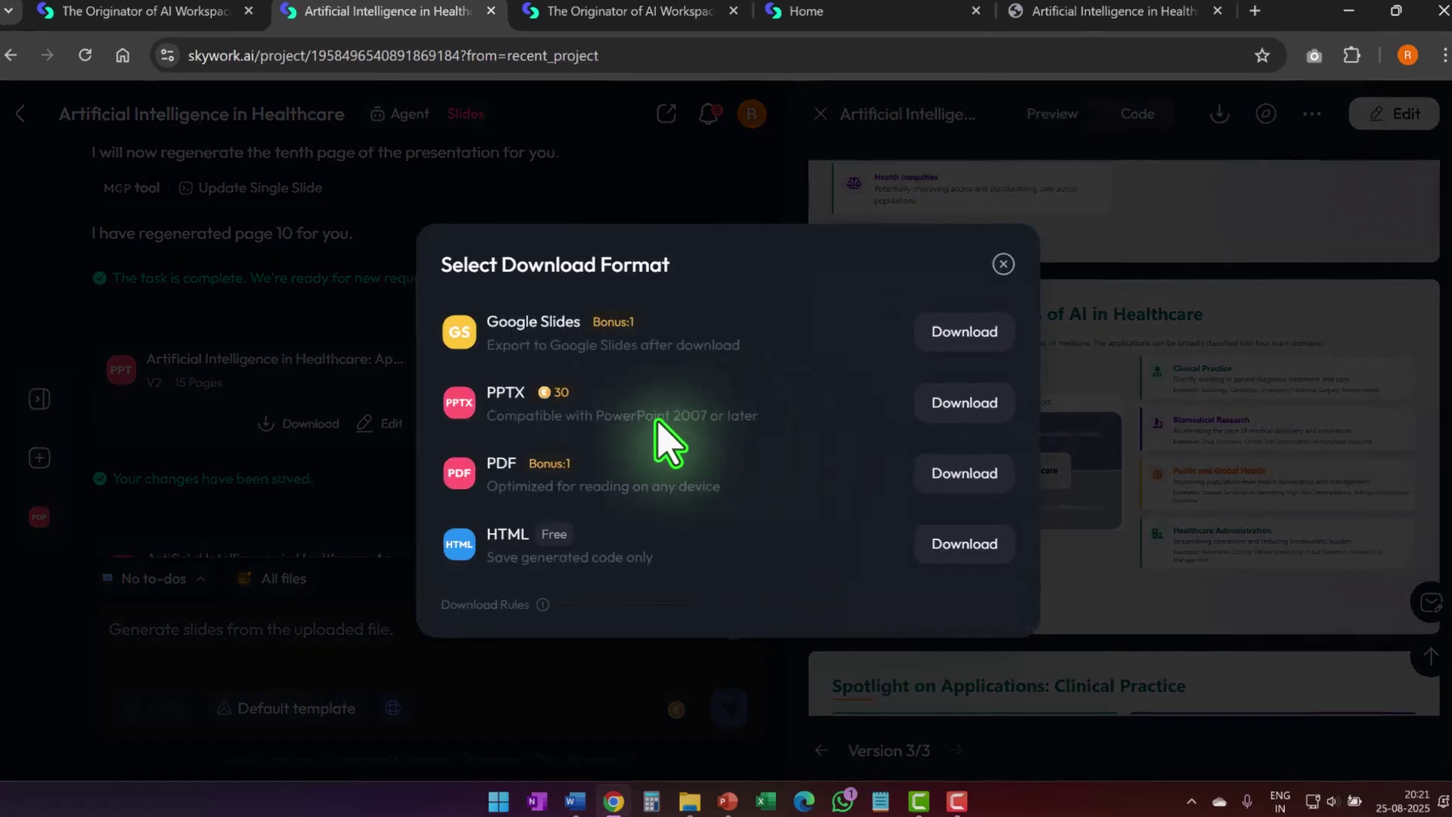